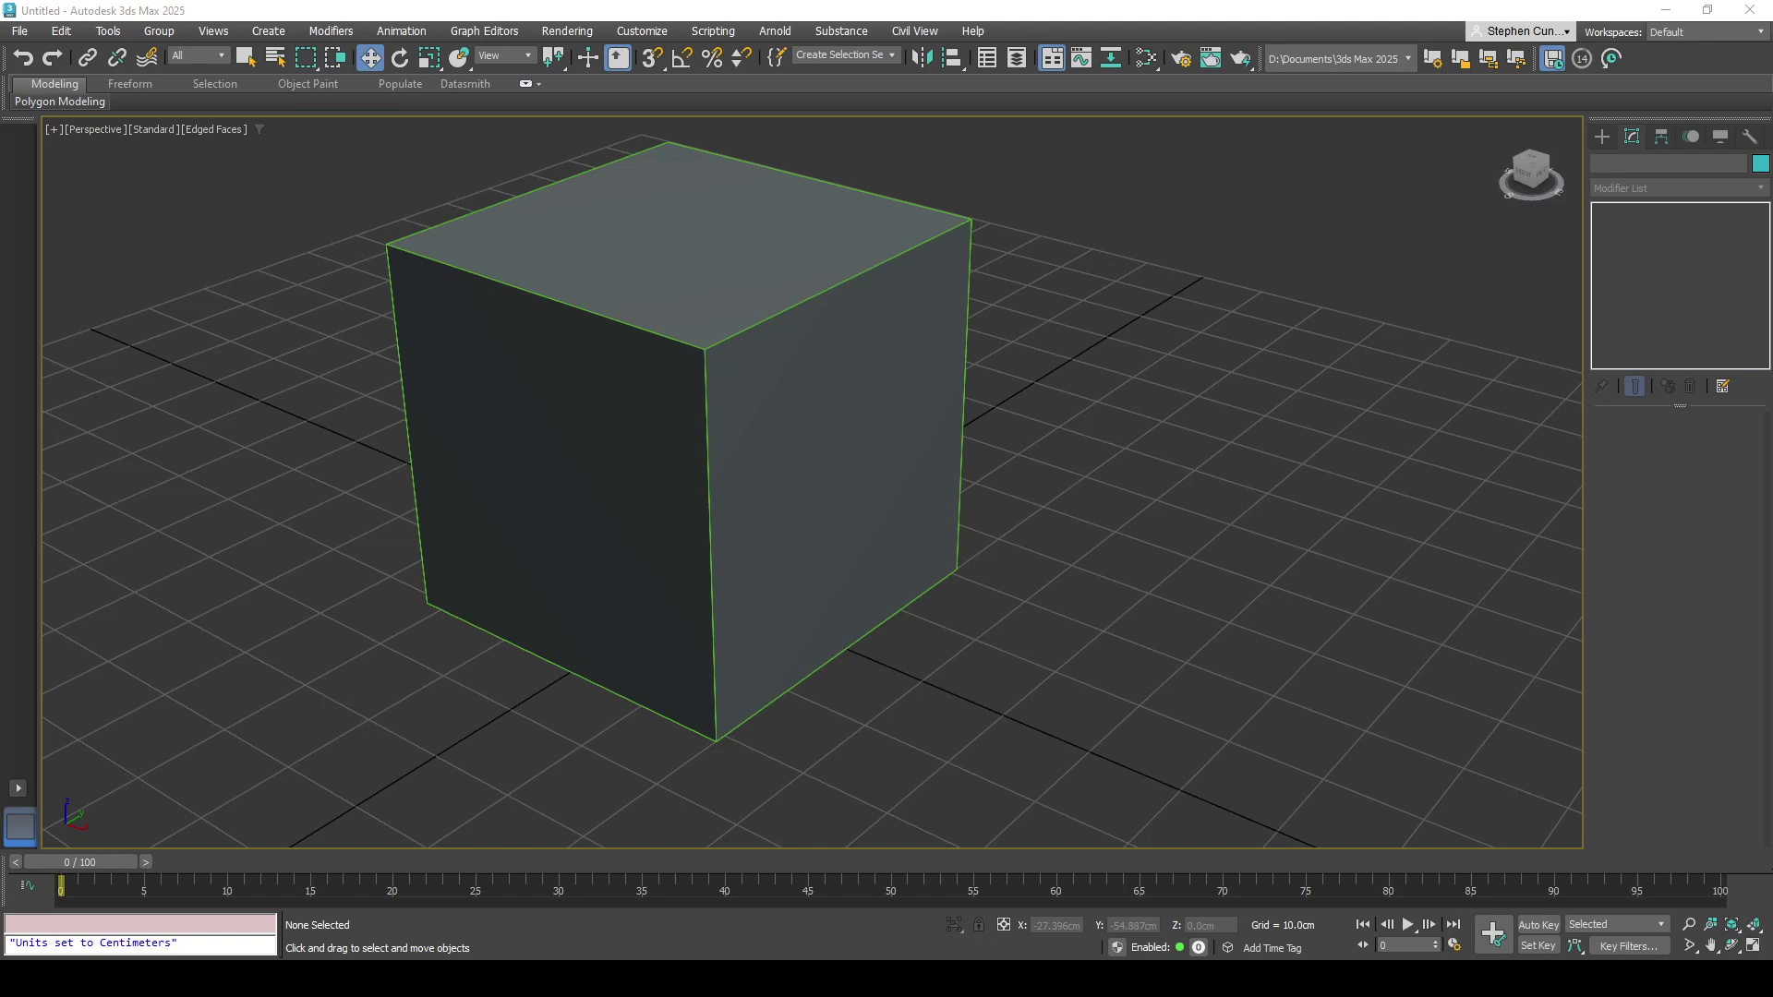
# Dock the Grid Toggle tool window beside the viewport
pyautogui.moveTo(41, 489); pyautogui.dragTo(701, 434)
pyautogui.moveTo(860, 430); pyautogui.dragTo(97, 269)
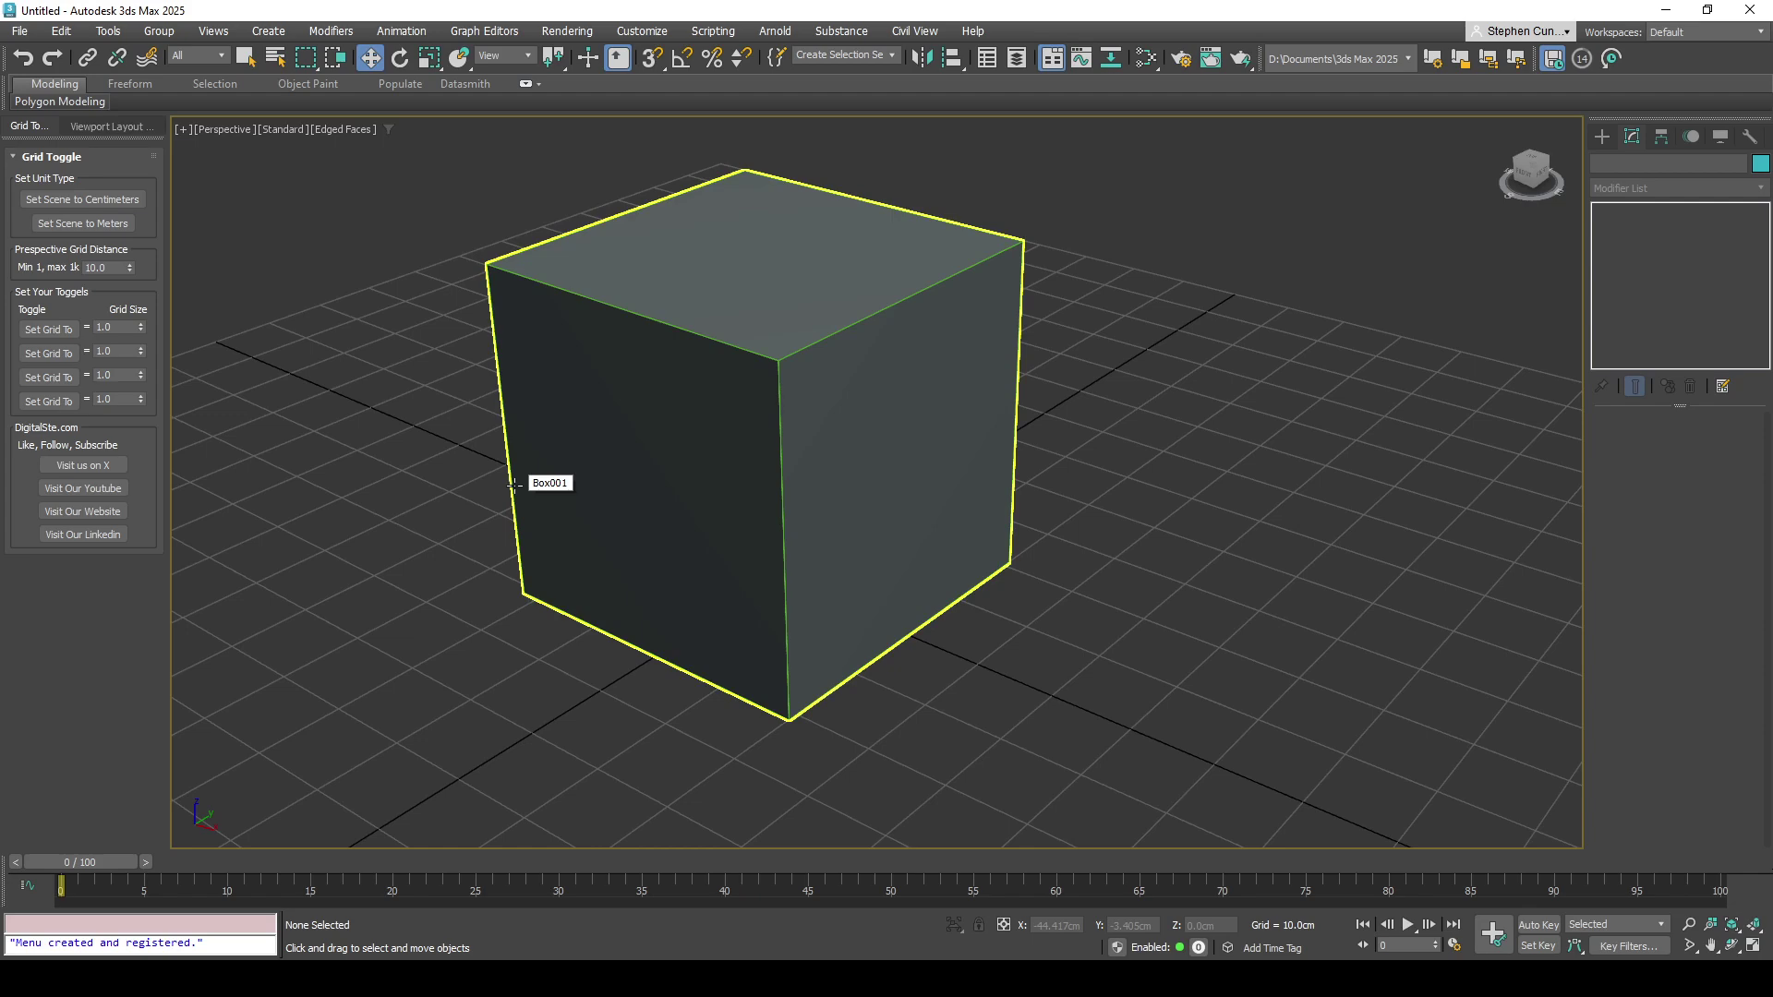
# Clone the box twice as independent copies, one overlapping it along Y and one farther out on the grid
pyautogui.keyDown('alt'); pyautogui.moveTo(929, 364); pyautogui.dragTo(831, 415, button='middle'); pyautogui.keyUp('alt')
pyautogui.click(645, 546)
pyautogui.moveTo(679, 580); pyautogui.dragTo(792, 514, button='middle')
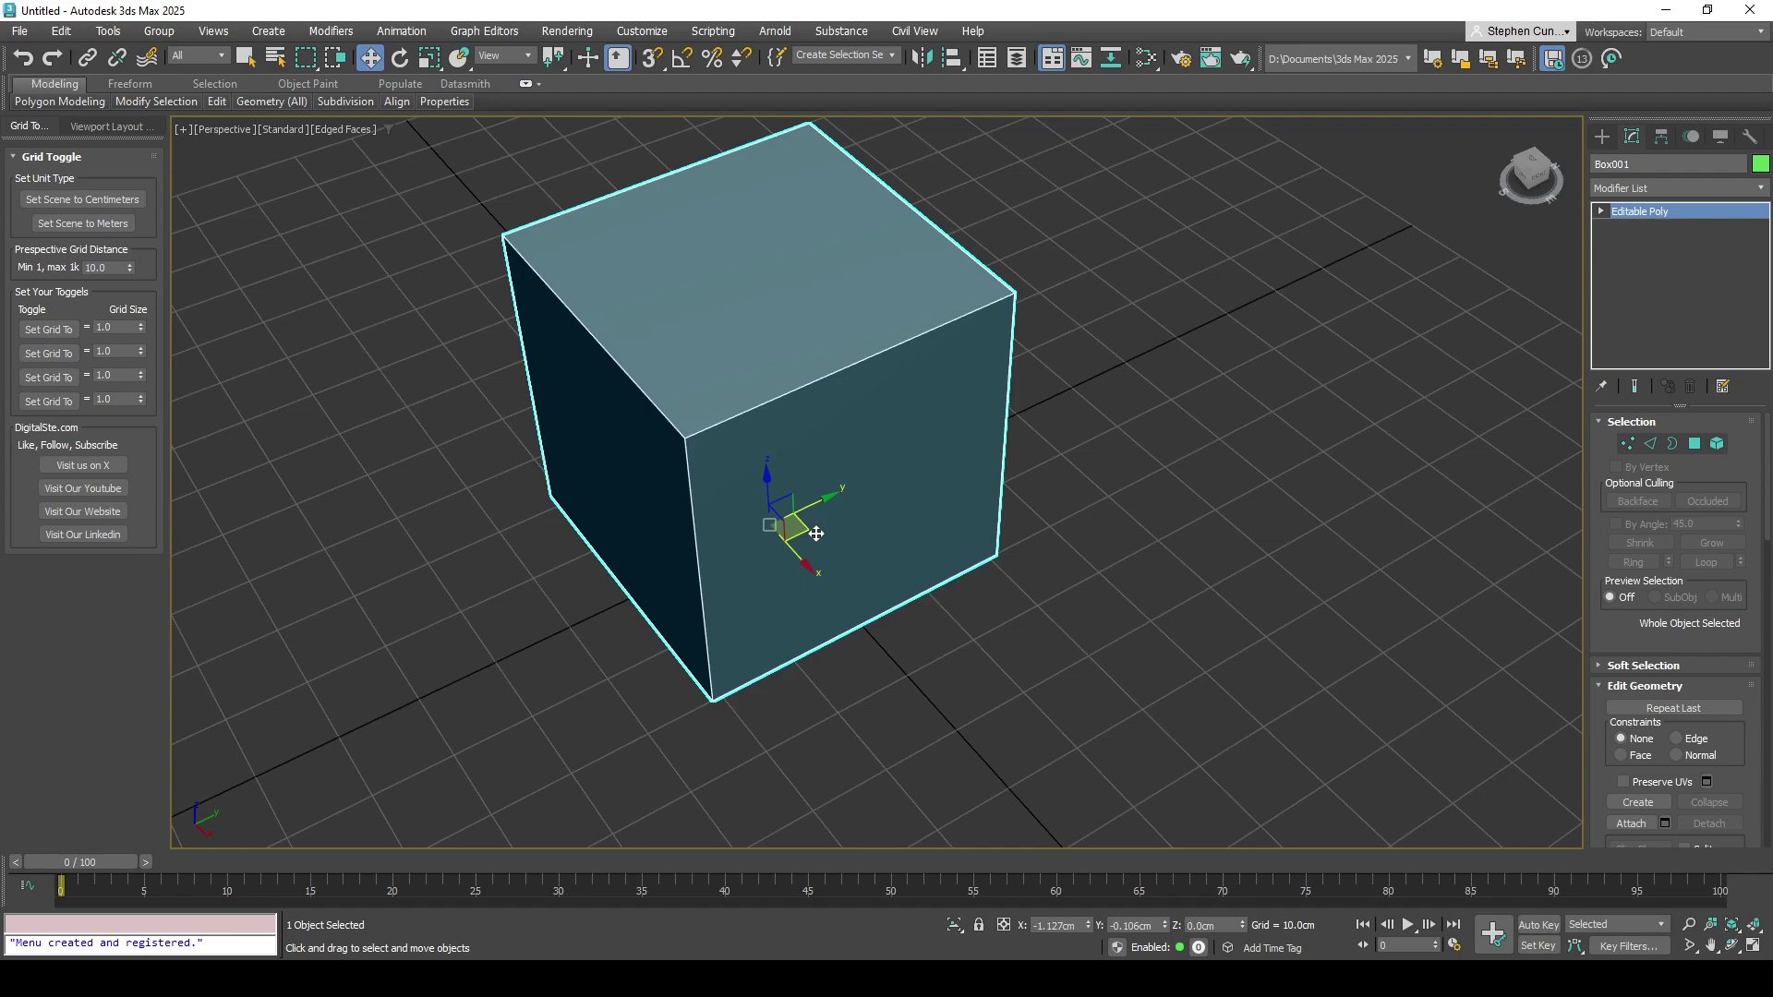
pyautogui.scroll(-3, 817, 534)
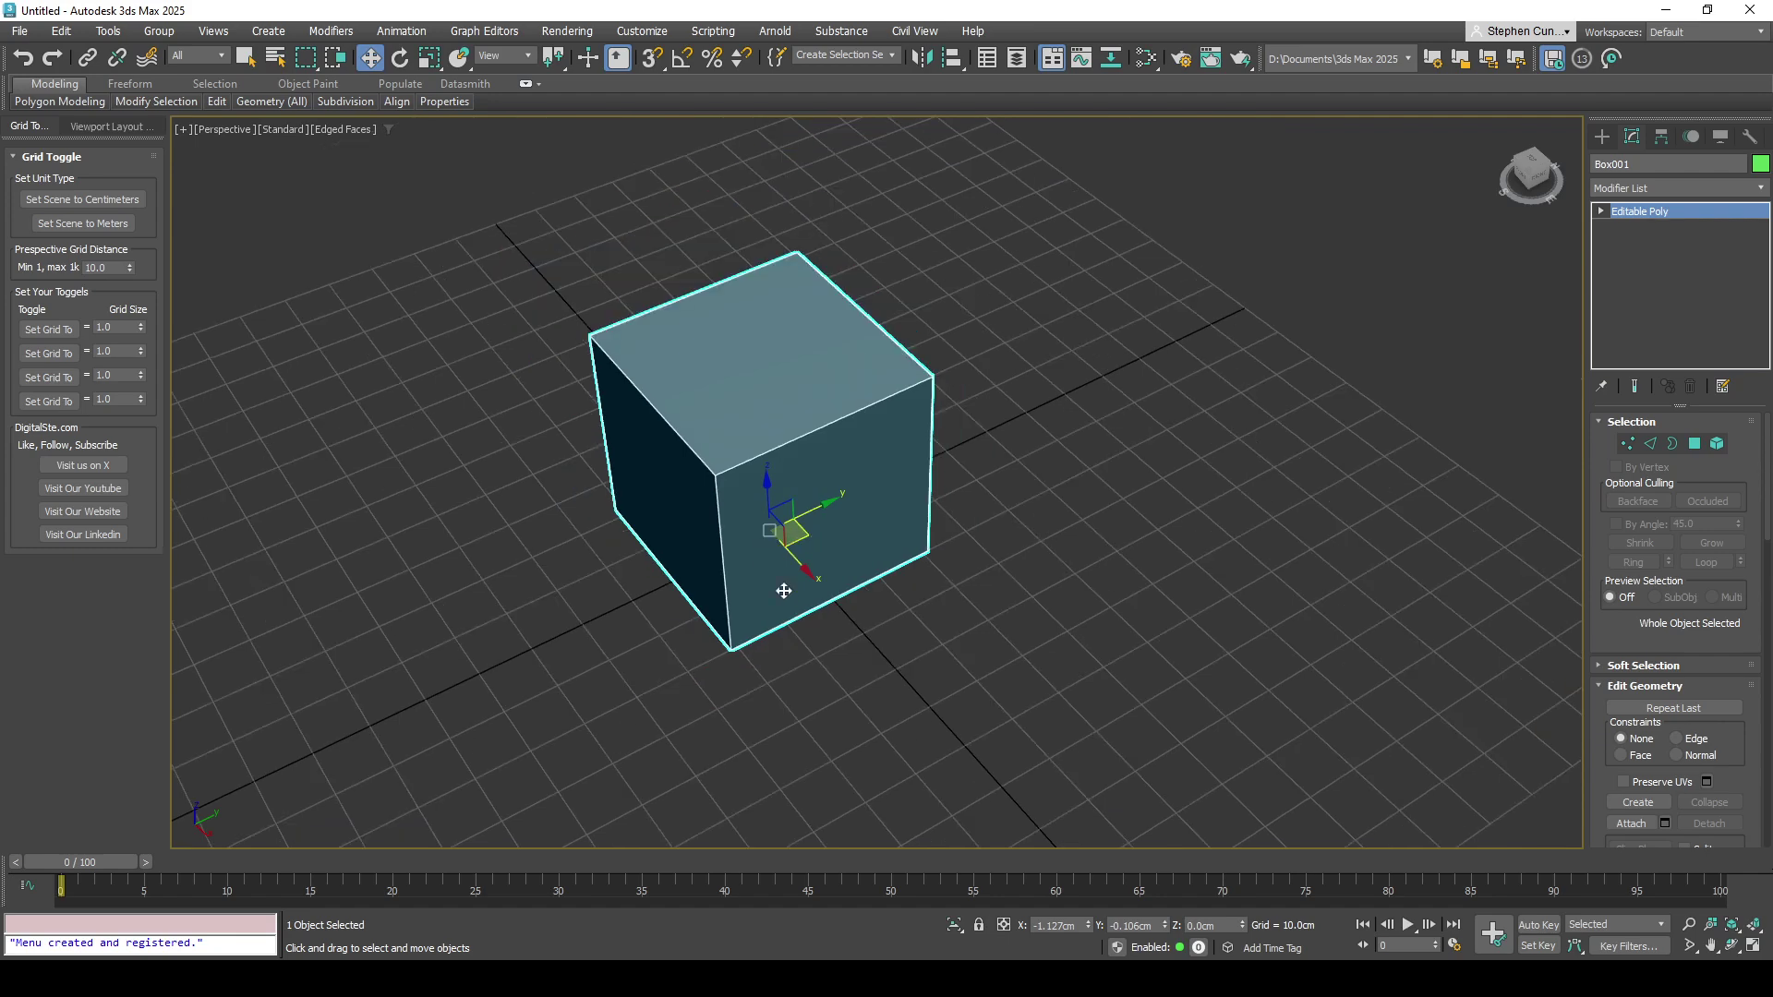
pyautogui.keyDown('alt'); pyautogui.moveTo(562, 657); pyautogui.dragTo(734, 661, button='middle'); pyautogui.keyUp('alt')
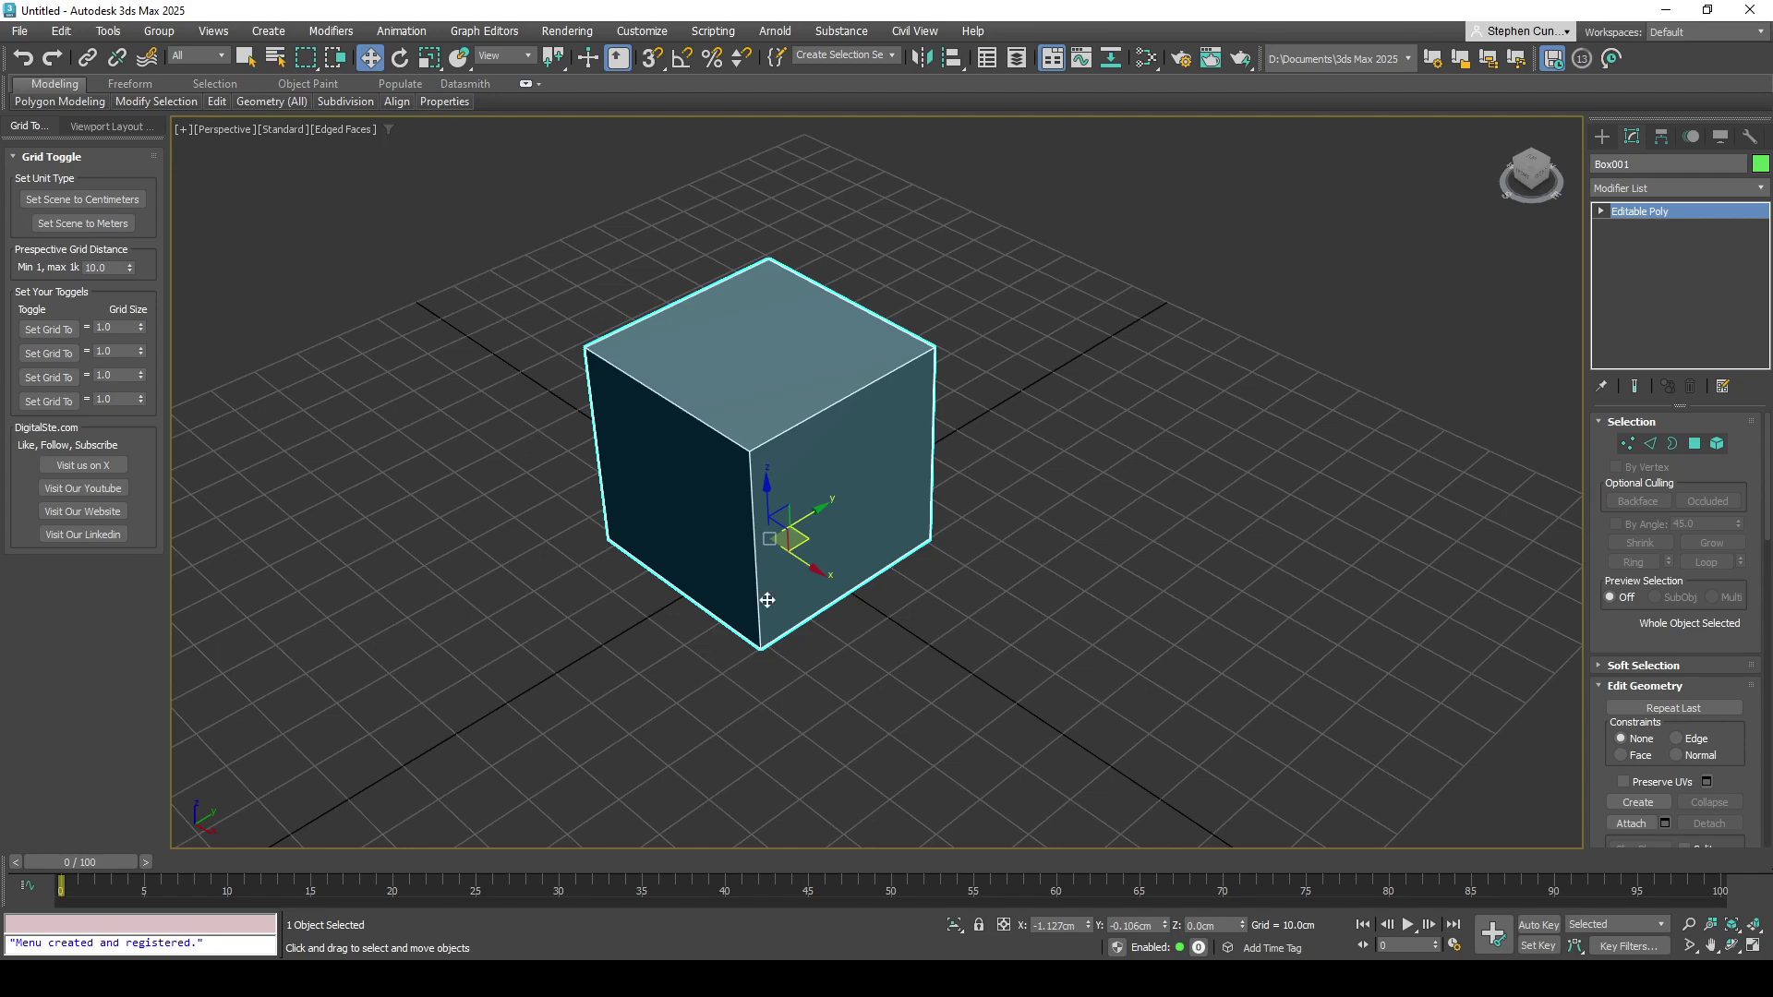
pyautogui.keyDown('shift'); pyautogui.moveTo(799, 529); pyautogui.dragTo(889, 482); pyautogui.keyUp('shift')
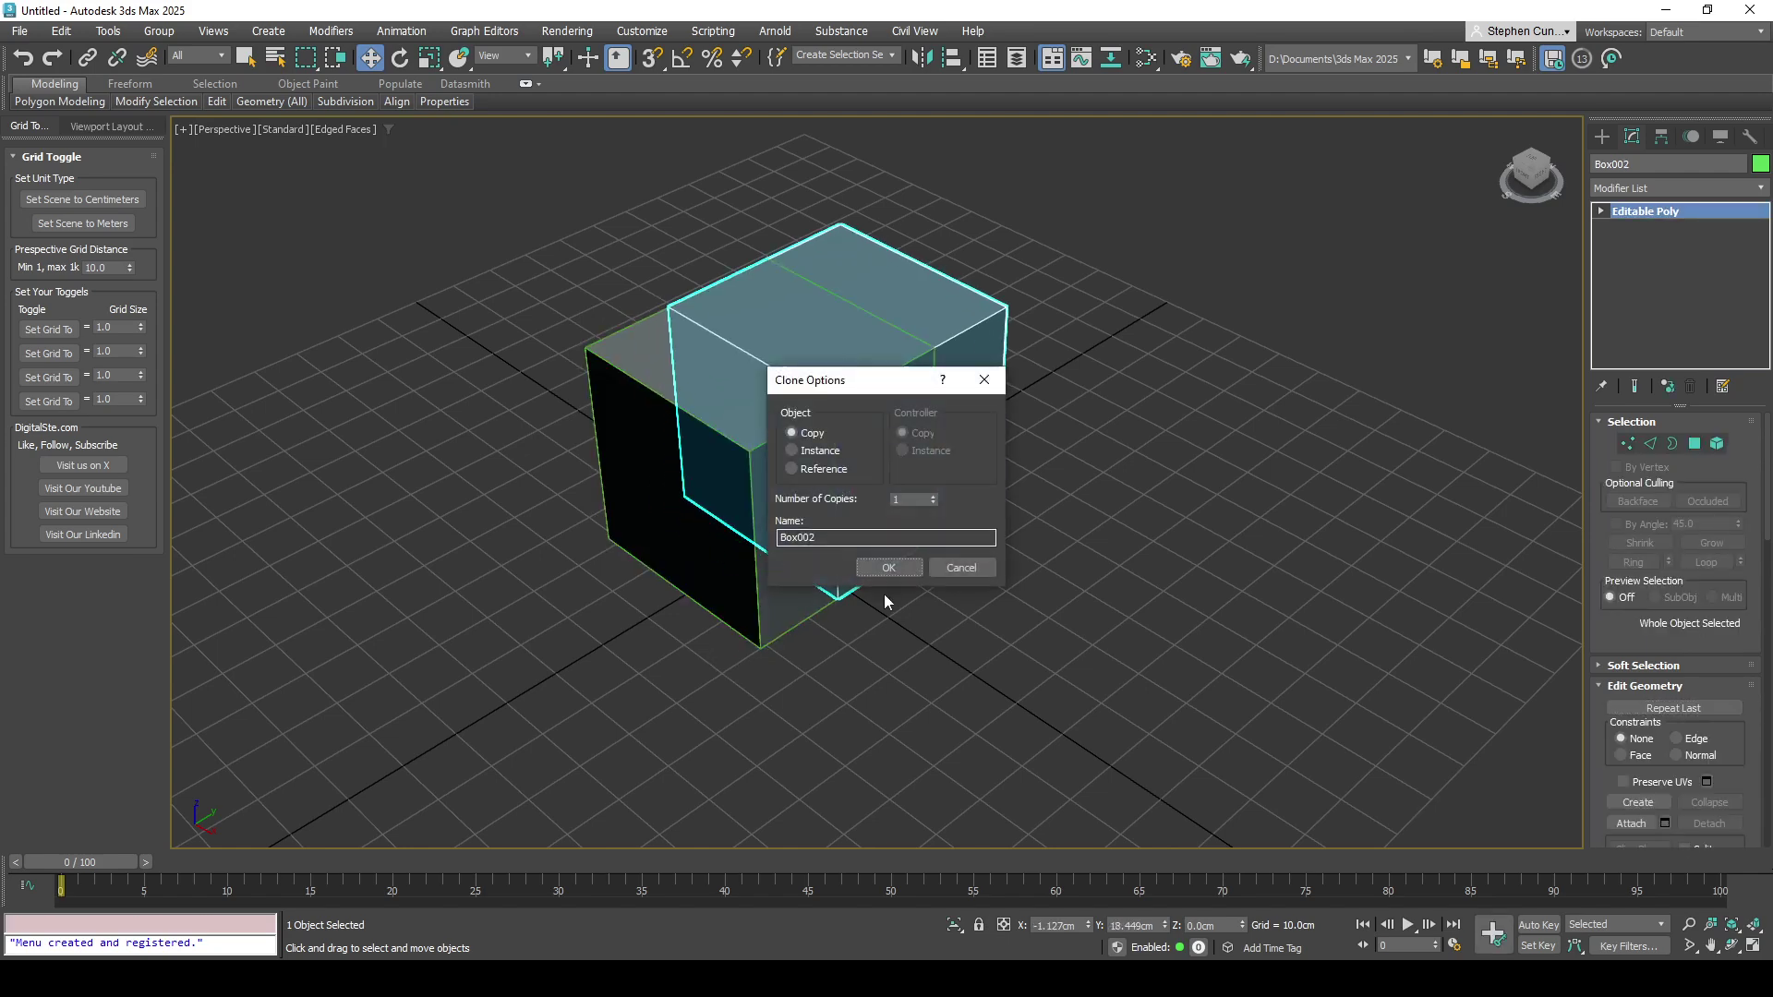
pyautogui.click(890, 567)
pyautogui.moveTo(929, 506)
pyautogui.keyDown('alt'); pyautogui.mouseDown(button='middle')
pyautogui.moveTo(835, 585)
pyautogui.moveTo(759, 548)
pyautogui.mouseUp(button='middle'); pyautogui.keyUp('alt')
pyautogui.moveTo(759, 548)
pyautogui.mouseDown()
pyautogui.moveTo(867, 543)
pyautogui.moveTo(1047, 475)
pyautogui.moveTo(1015, 480)
pyautogui.moveTo(1060, 507)
pyautogui.moveTo(1116, 665)
pyautogui.moveTo(1119, 631)
pyautogui.mouseUp()
pyautogui.click(909, 565)
pyautogui.moveTo(1014, 681)
pyautogui.keyDown('alt'); pyautogui.mouseDown(button='middle')
pyautogui.moveTo(1050, 662)
pyautogui.moveTo(1003, 677)
pyautogui.mouseUp(button='middle'); pyautogui.keyUp('alt')
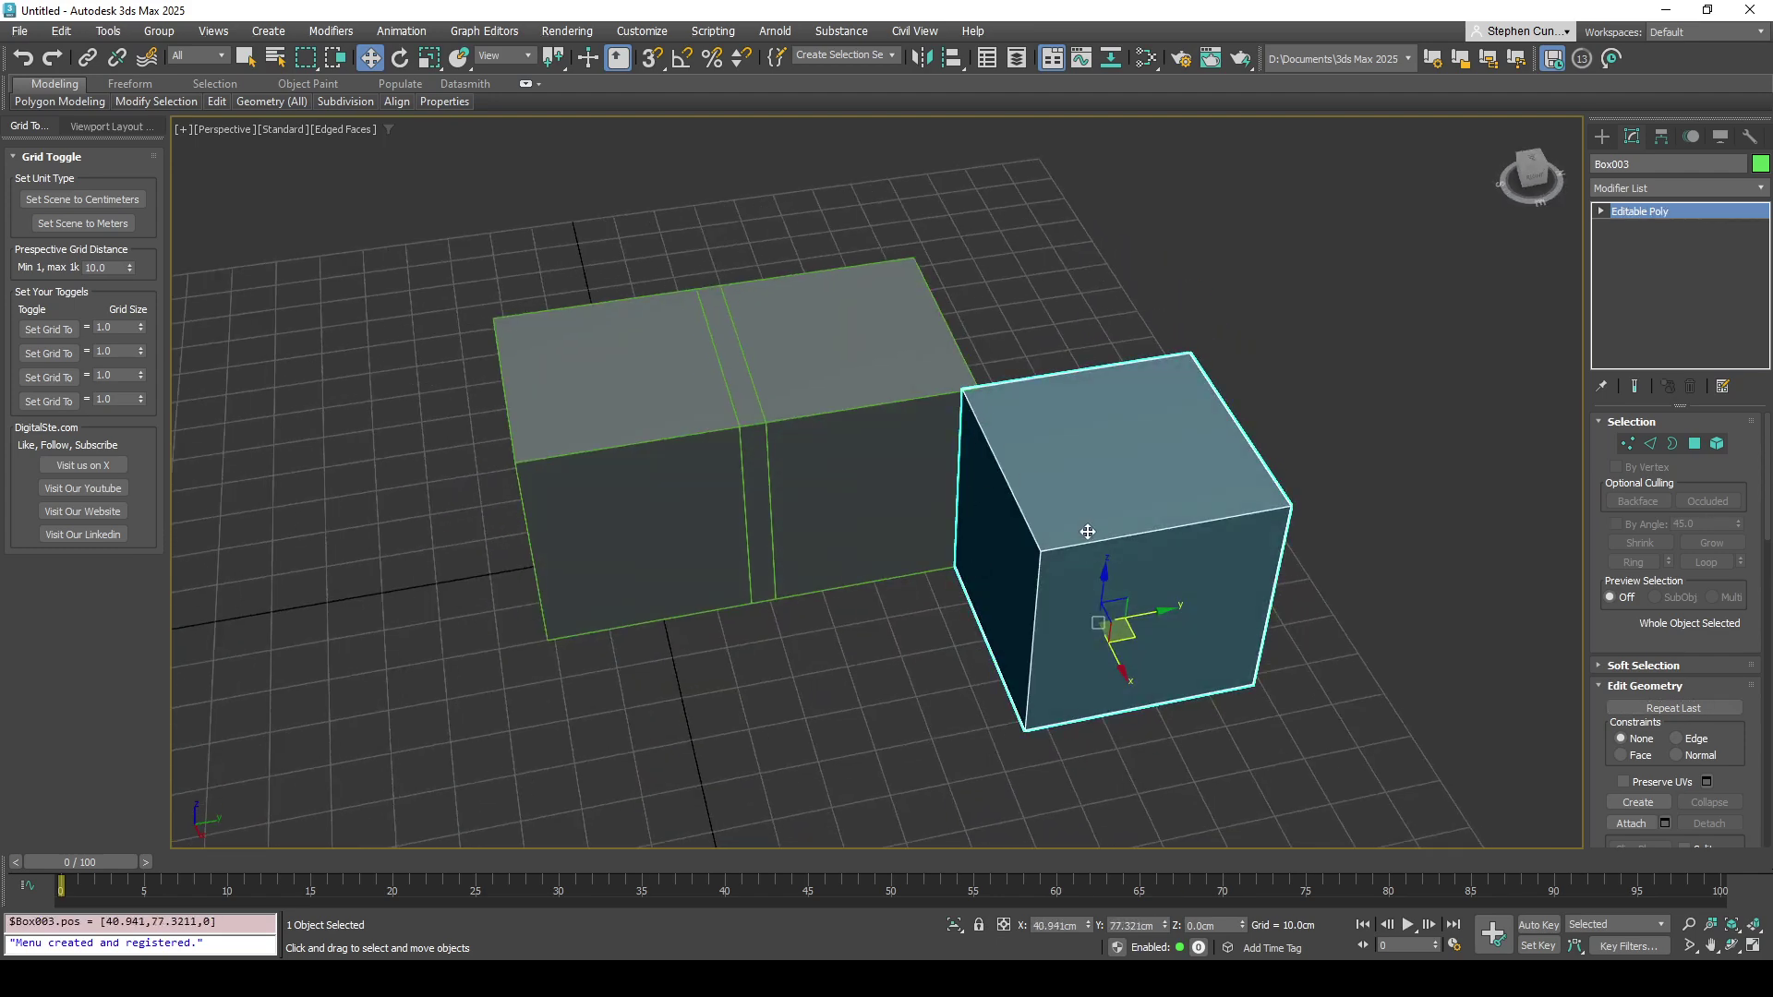
# Undo both box copies so only the original box is left
pyautogui.hotkey('ctrl', 'z')
pyautogui.hotkey('ctrl', 'z')
pyautogui.hotkey('ctrl', 'z')
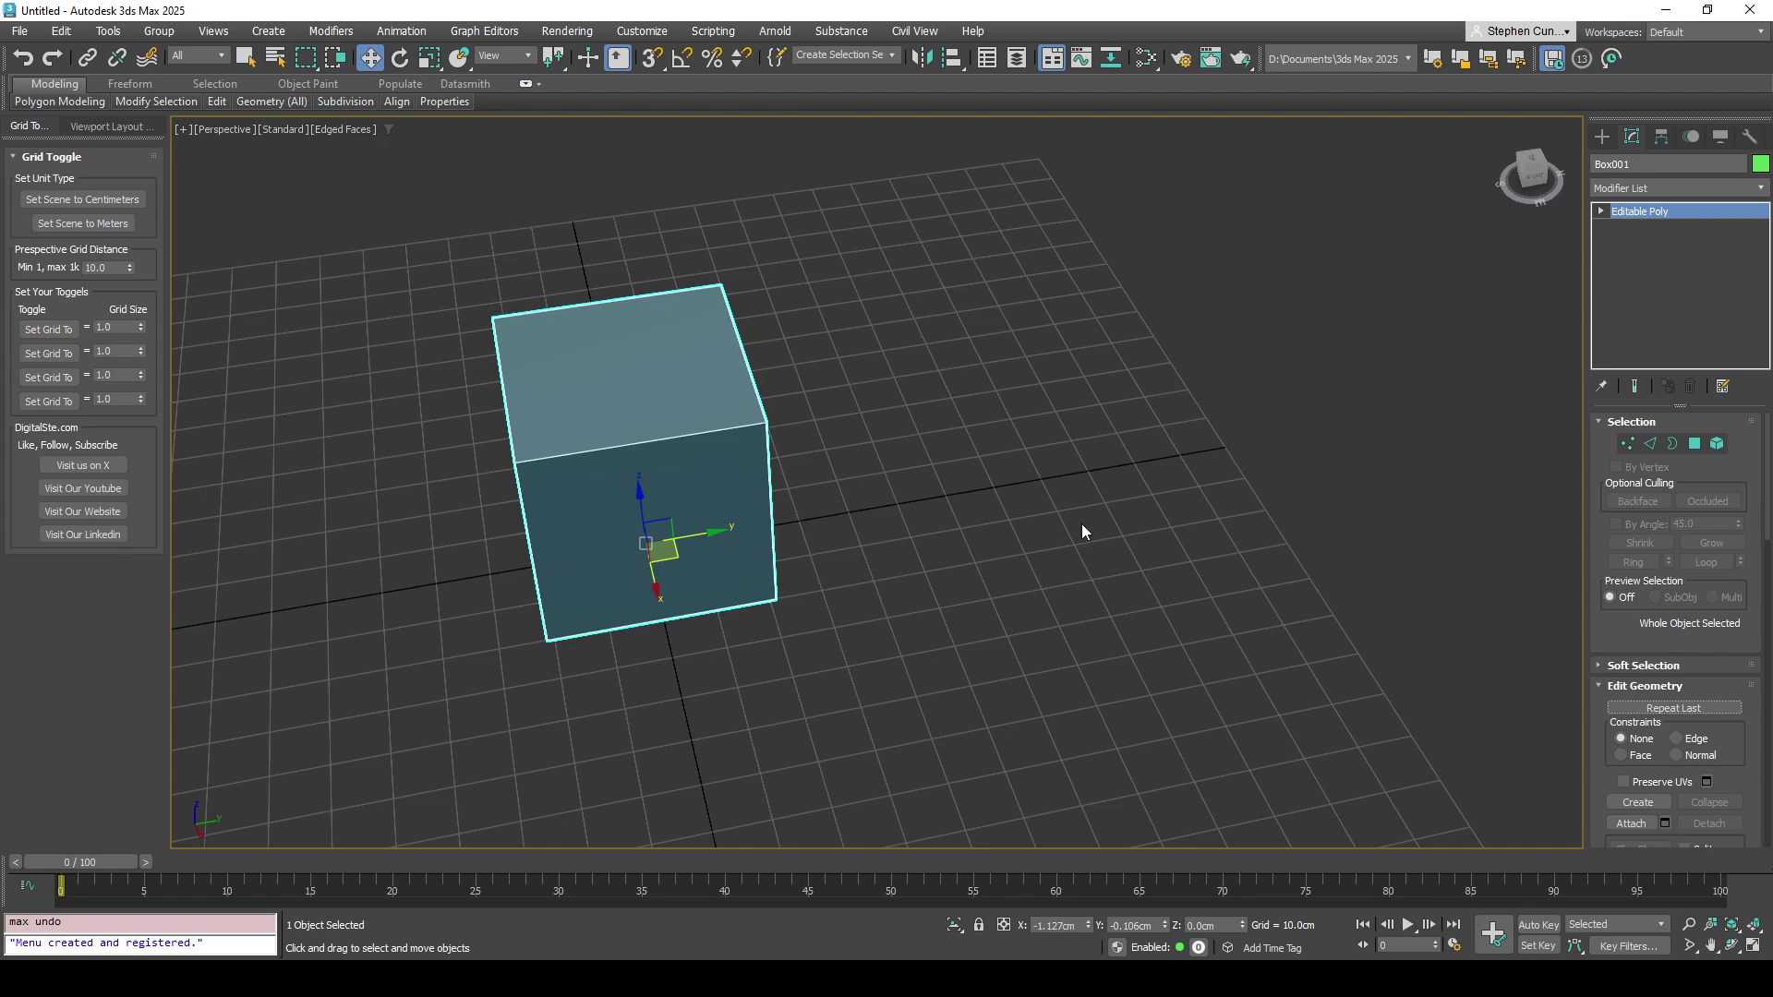
# Switch the scene units back and forth between centimeters and meters, ending on centimeters
pyautogui.click(90, 198)
pyautogui.click(106, 222)
pyautogui.click(110, 199)
pyautogui.click(90, 222)
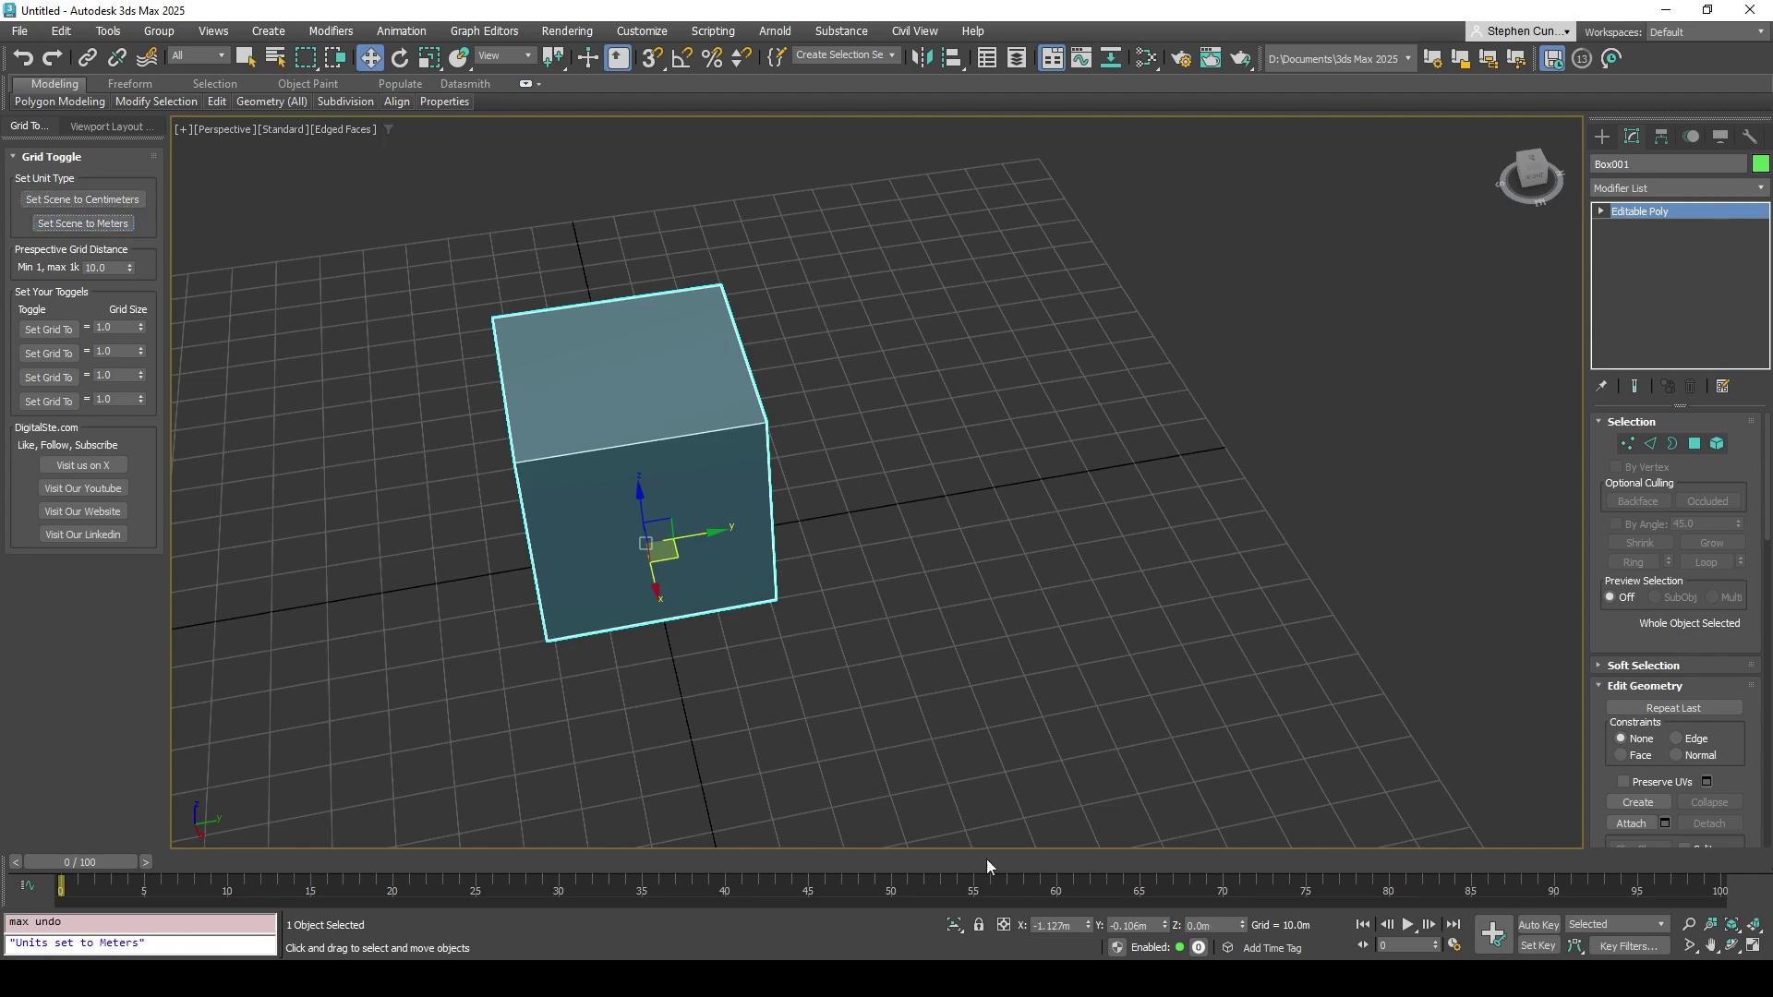
pyautogui.click(92, 196)
# Delete the existing box from the scene
pyautogui.moveTo(517, 456); pyautogui.dragTo(579, 425, button='middle')
pyautogui.click(930, 434)
pyautogui.click(759, 467)
pyautogui.press('Delete')
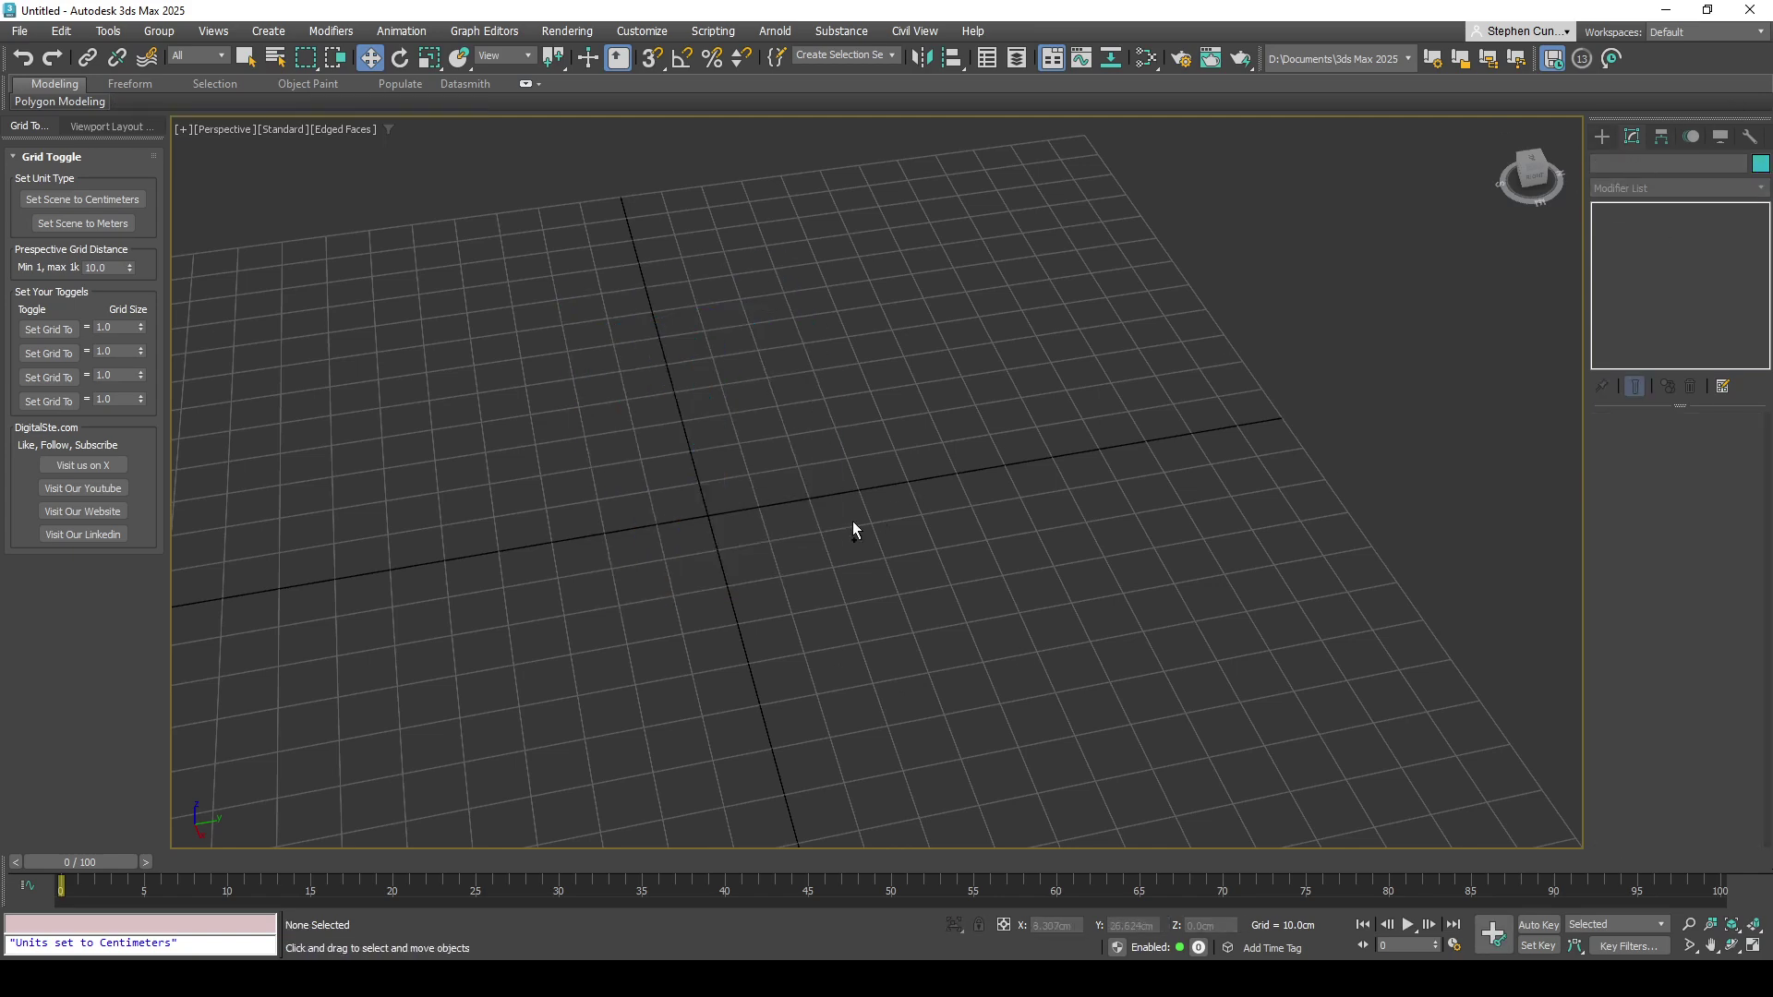
pyautogui.hotkey('ctrl', 'z')
pyautogui.click(785, 452)
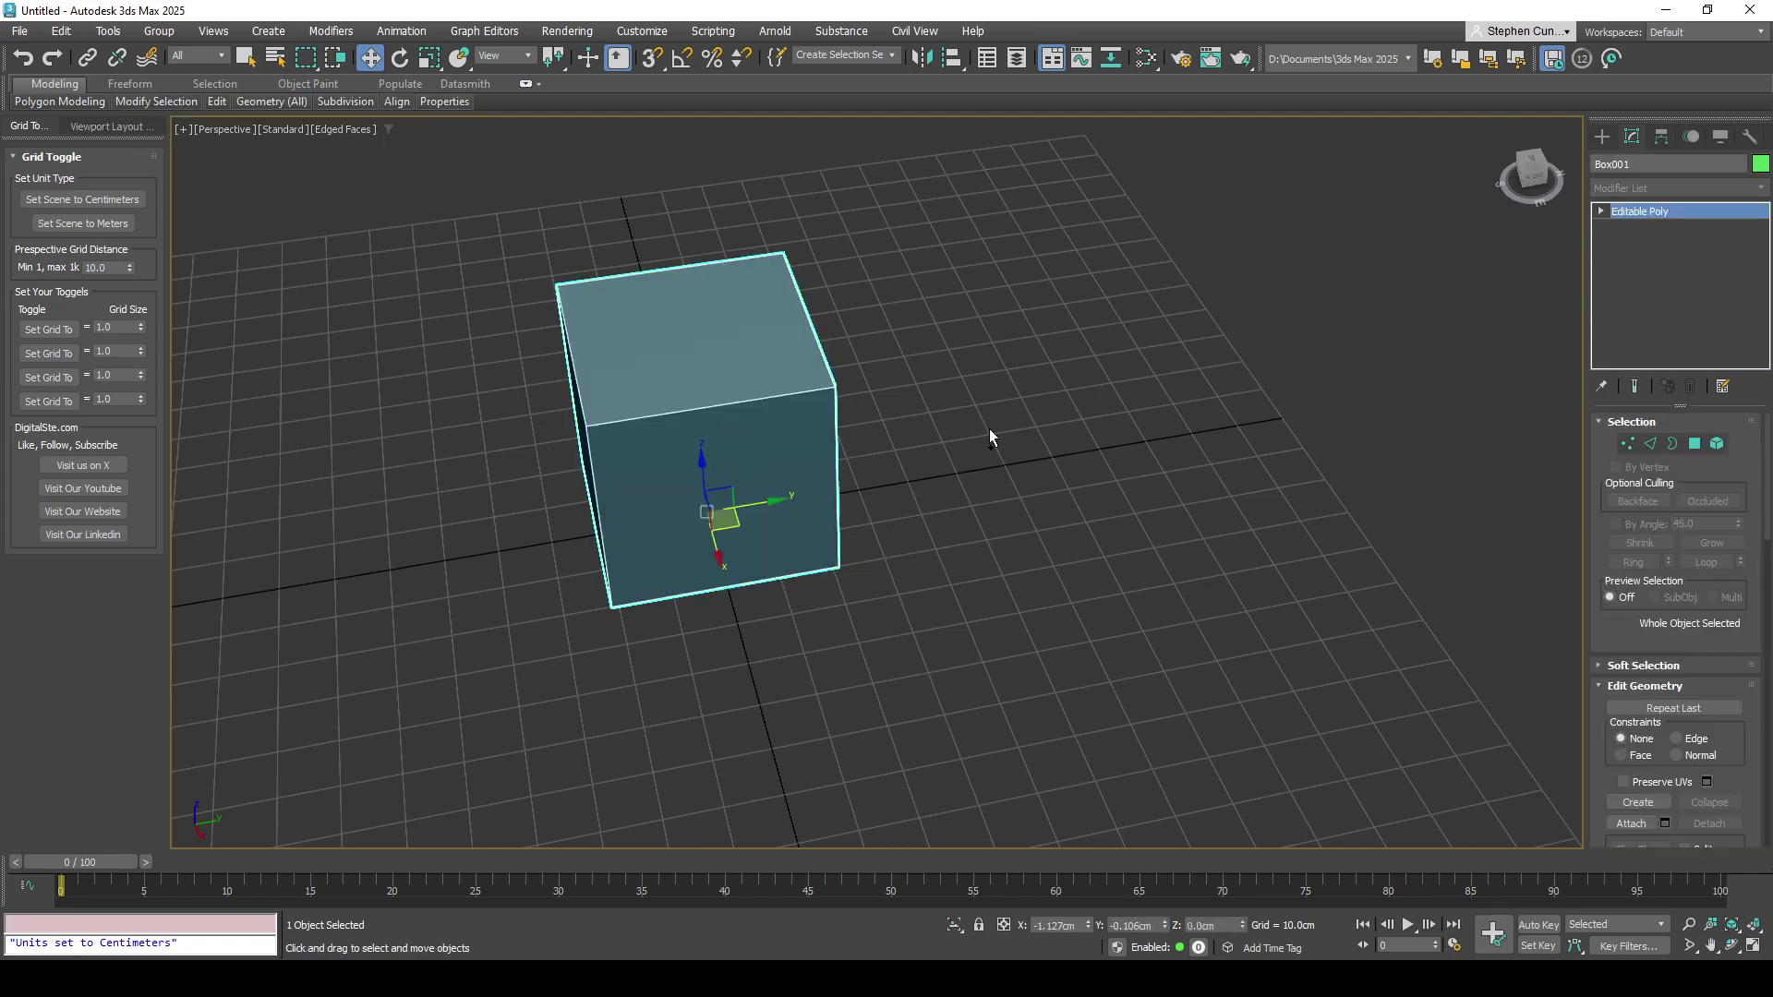
pyautogui.click(1056, 428)
pyautogui.hotkey('ctrl', 'z')
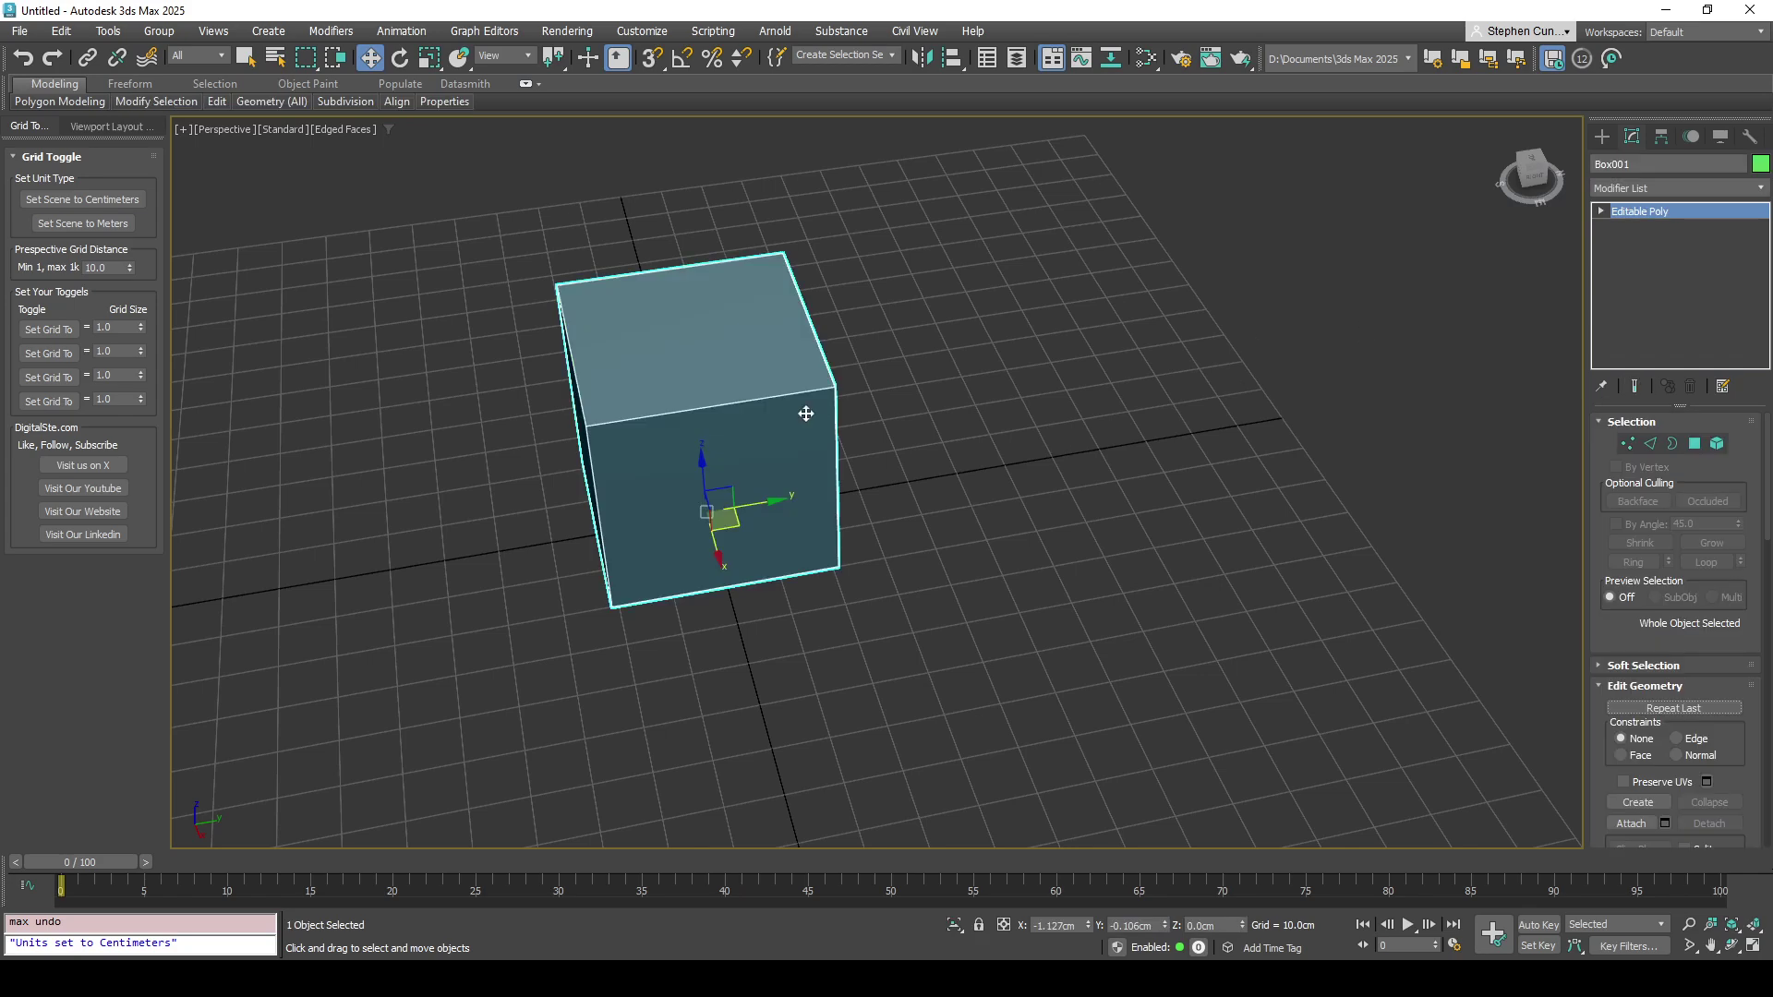
pyautogui.press('Delete')
# Create a cube about 73.5 cm per side near the grid's origin with the Box primitive
pyautogui.click(1598, 137)
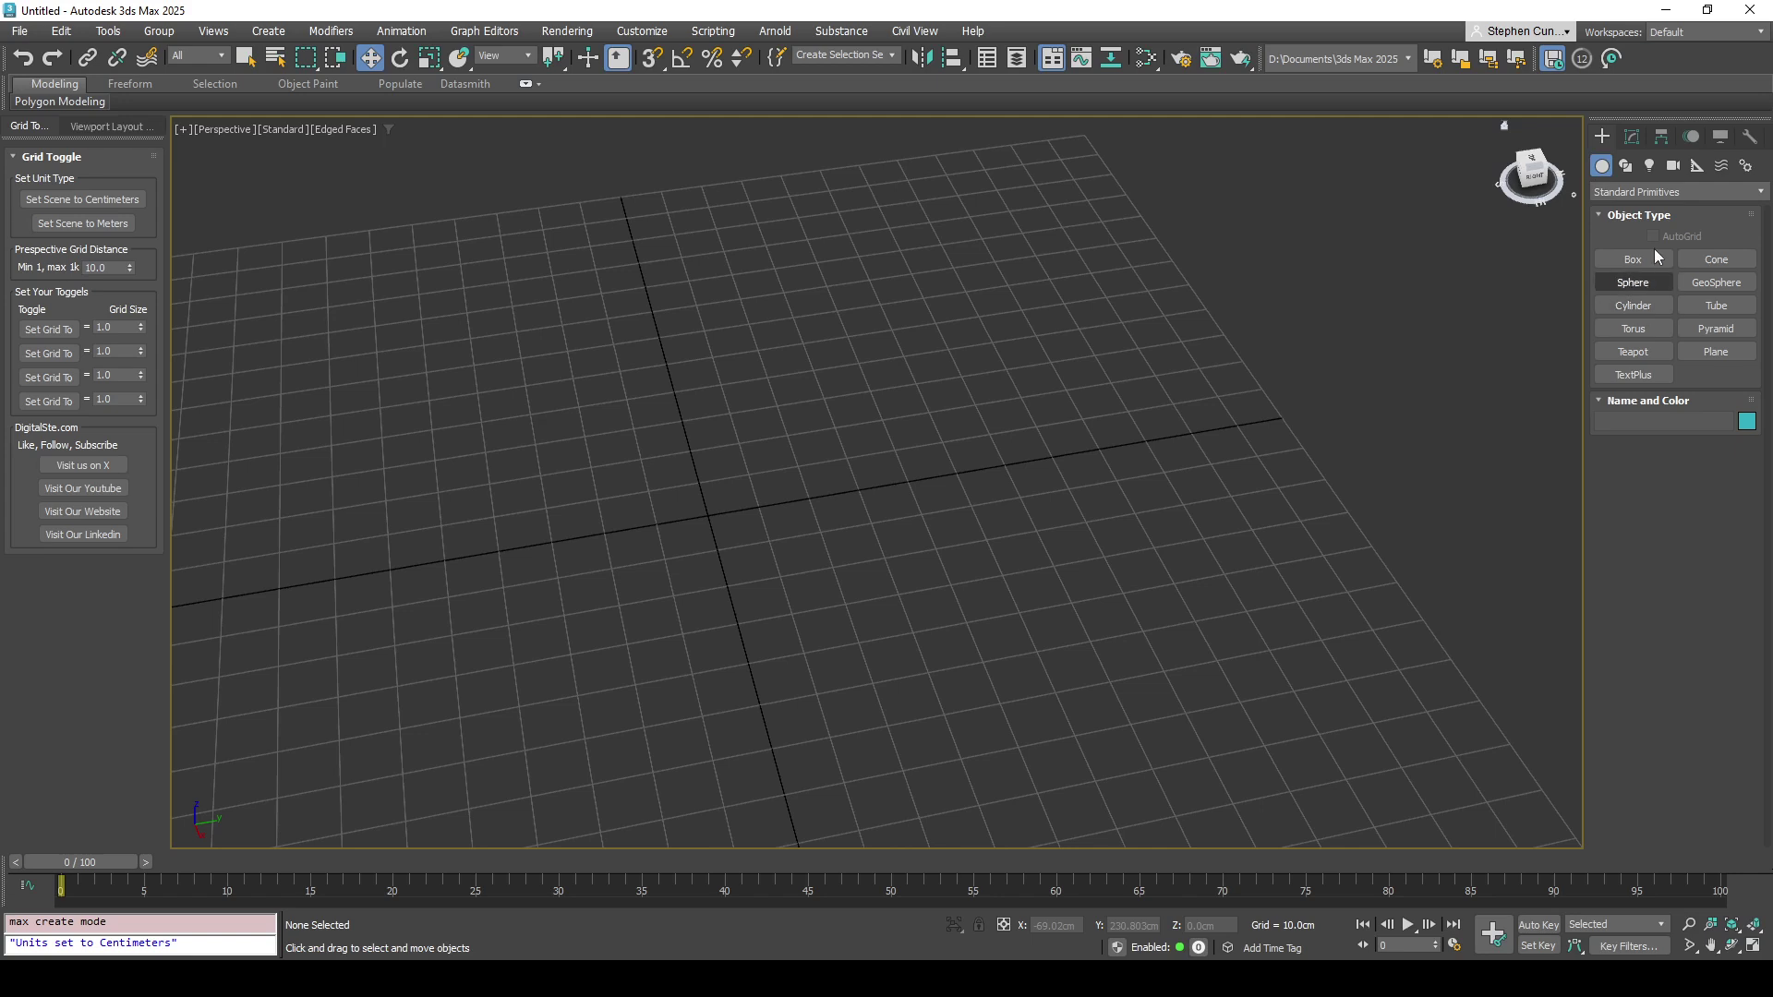
pyautogui.click(1648, 255)
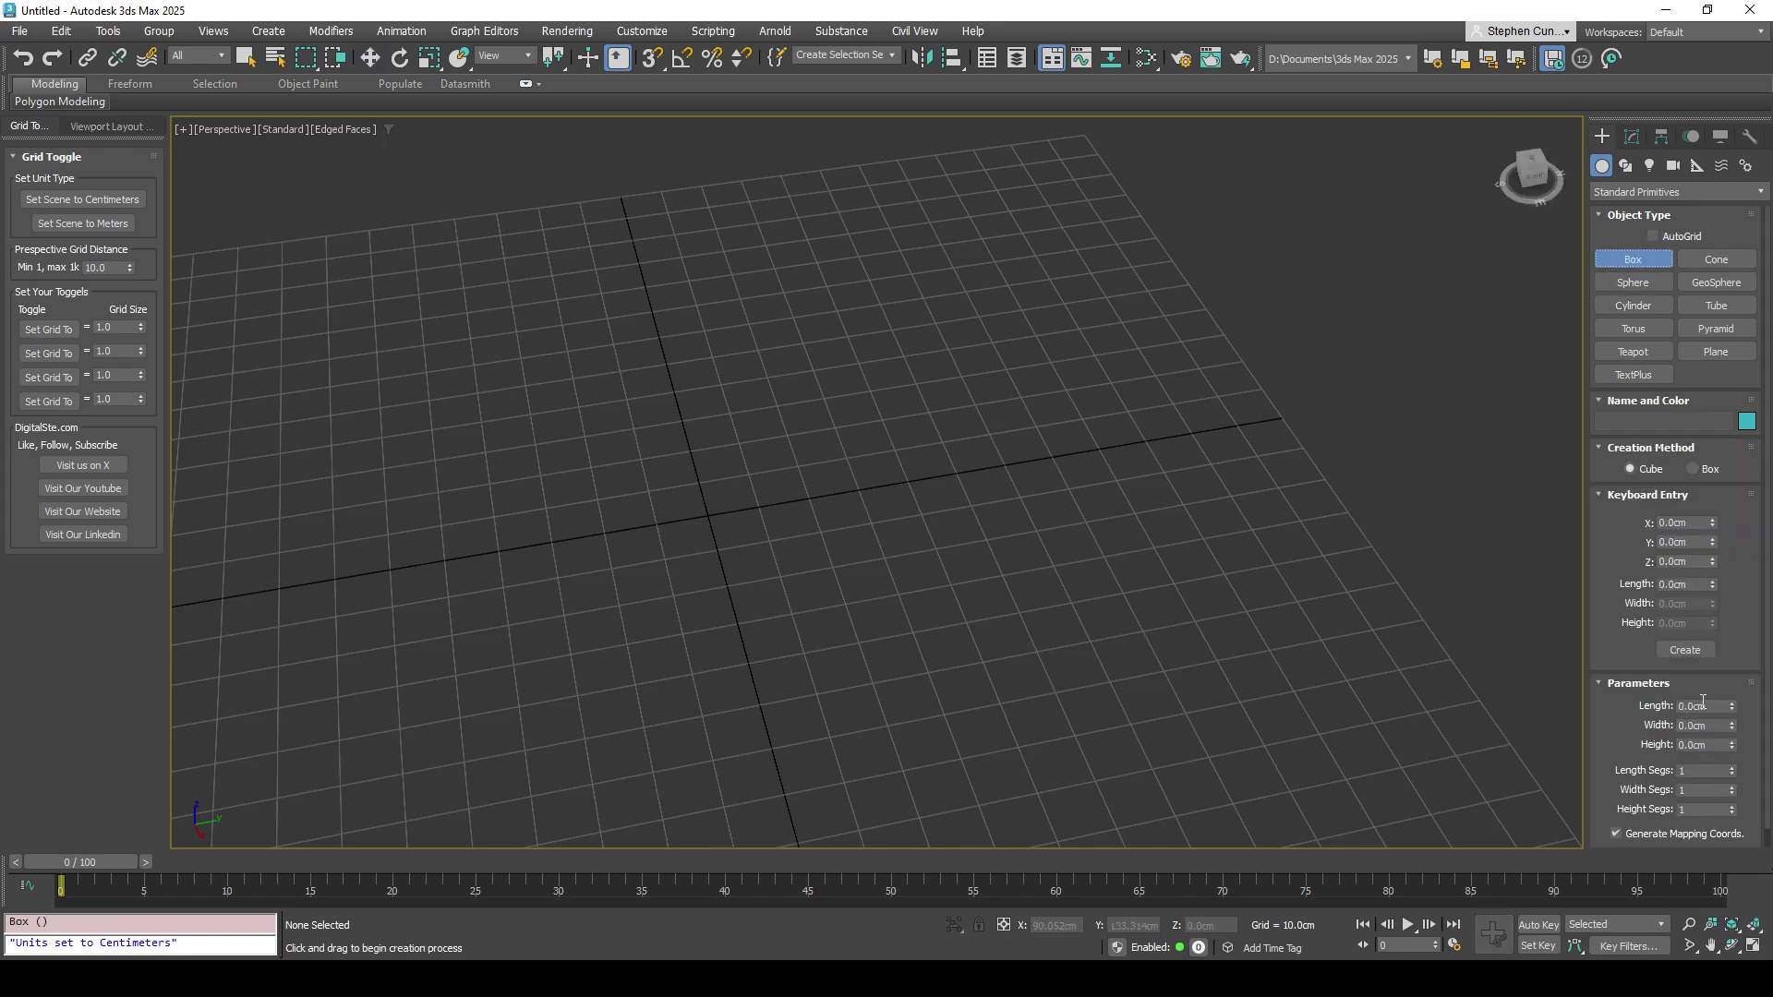
pyautogui.scroll(-1, 1700, 668)
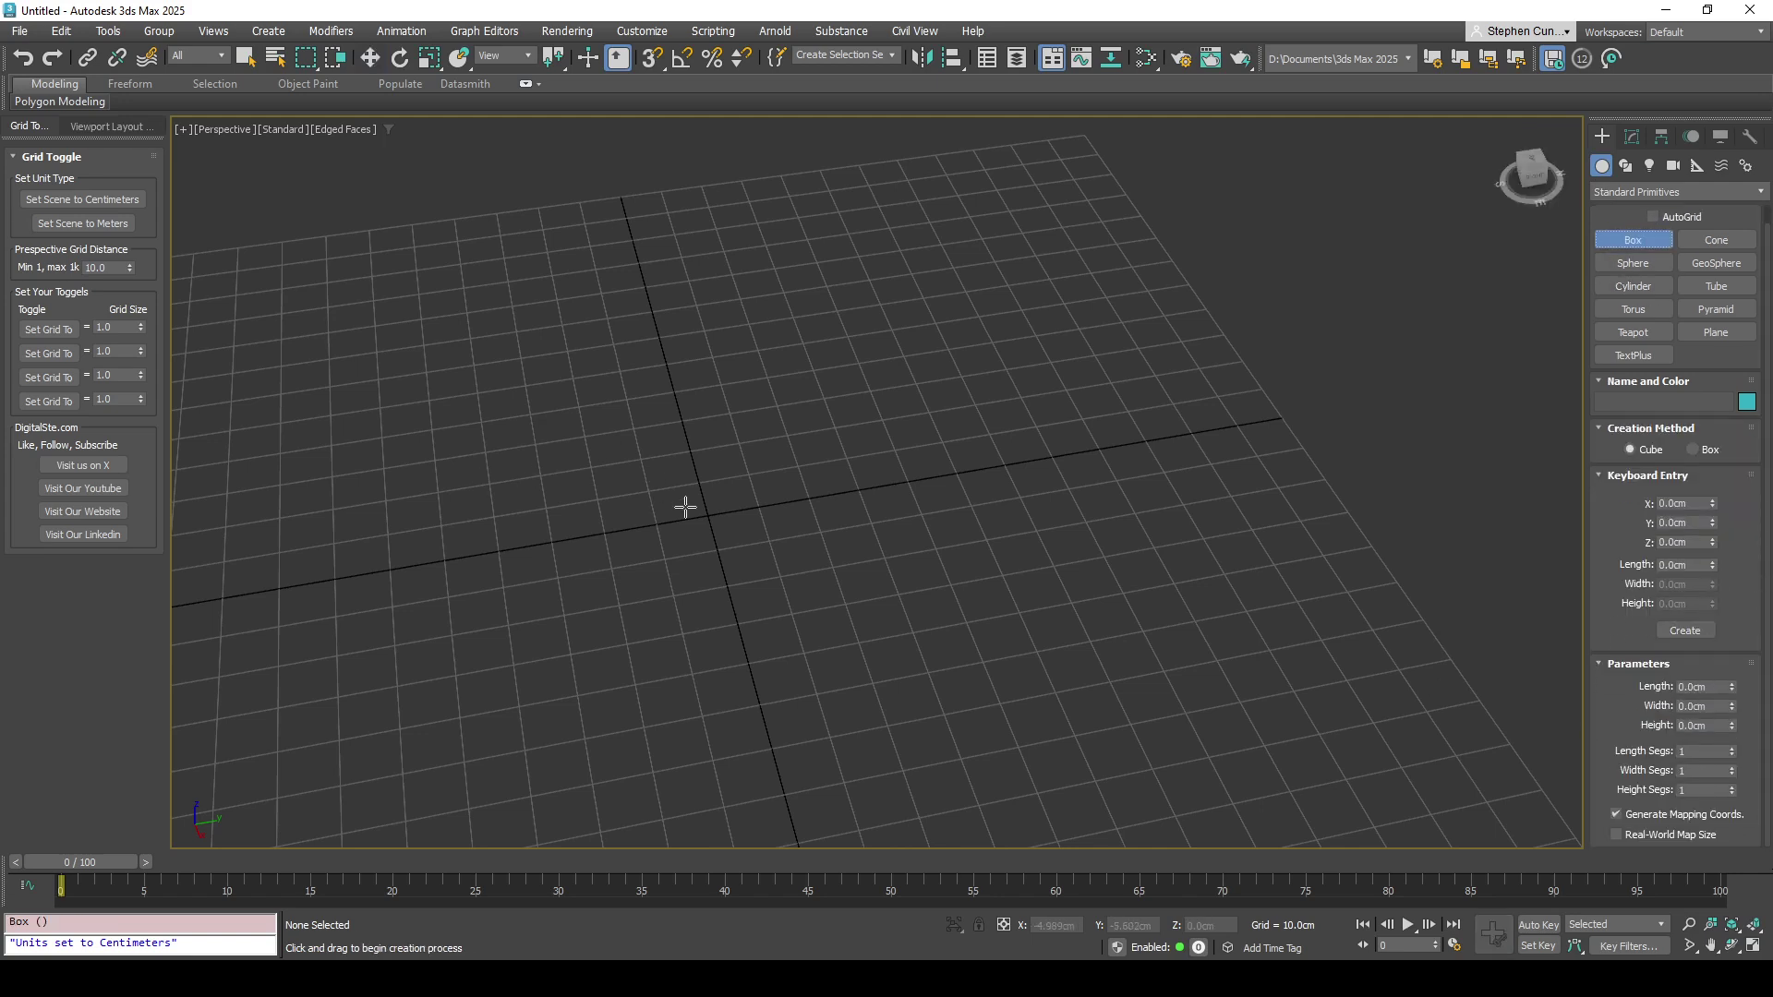
pyautogui.moveTo(701, 515); pyautogui.dragTo(804, 402)
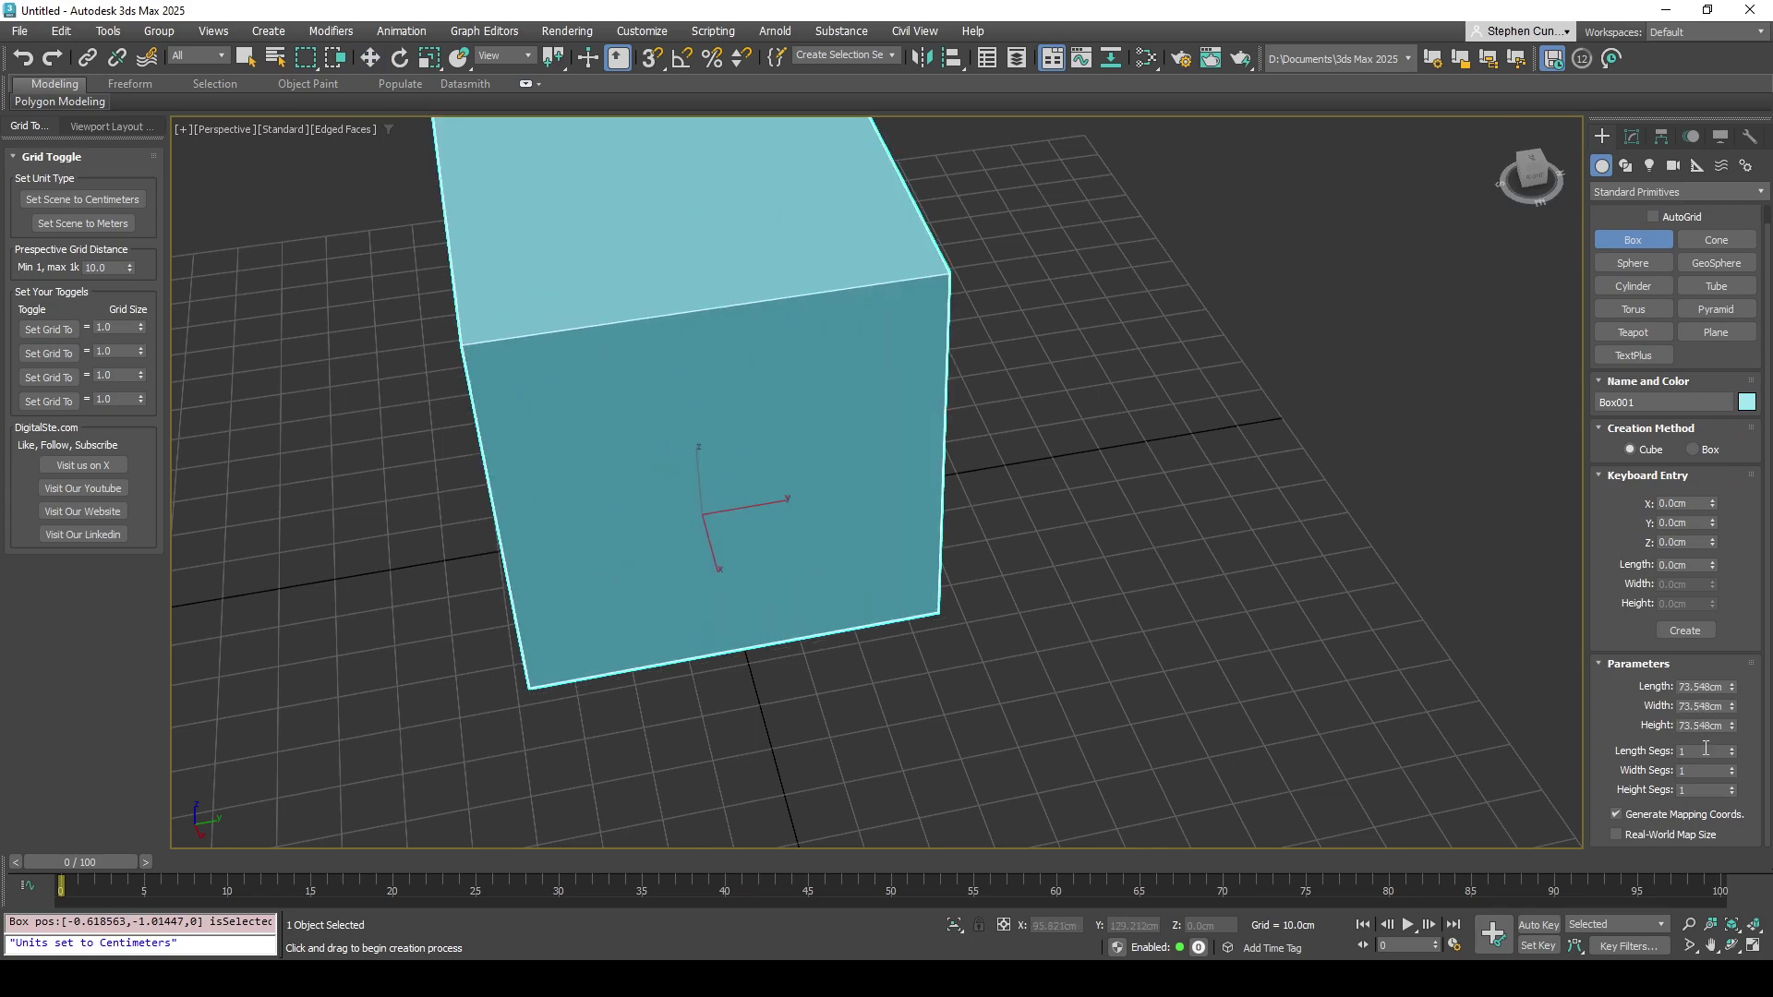
# Set the new box's length, width and height to 40 cm
pyautogui.doubleClick(1709, 691)
pyautogui.write('40')
pyautogui.press('Tab')
pyautogui.write('4')
pyautogui.press('Tab')
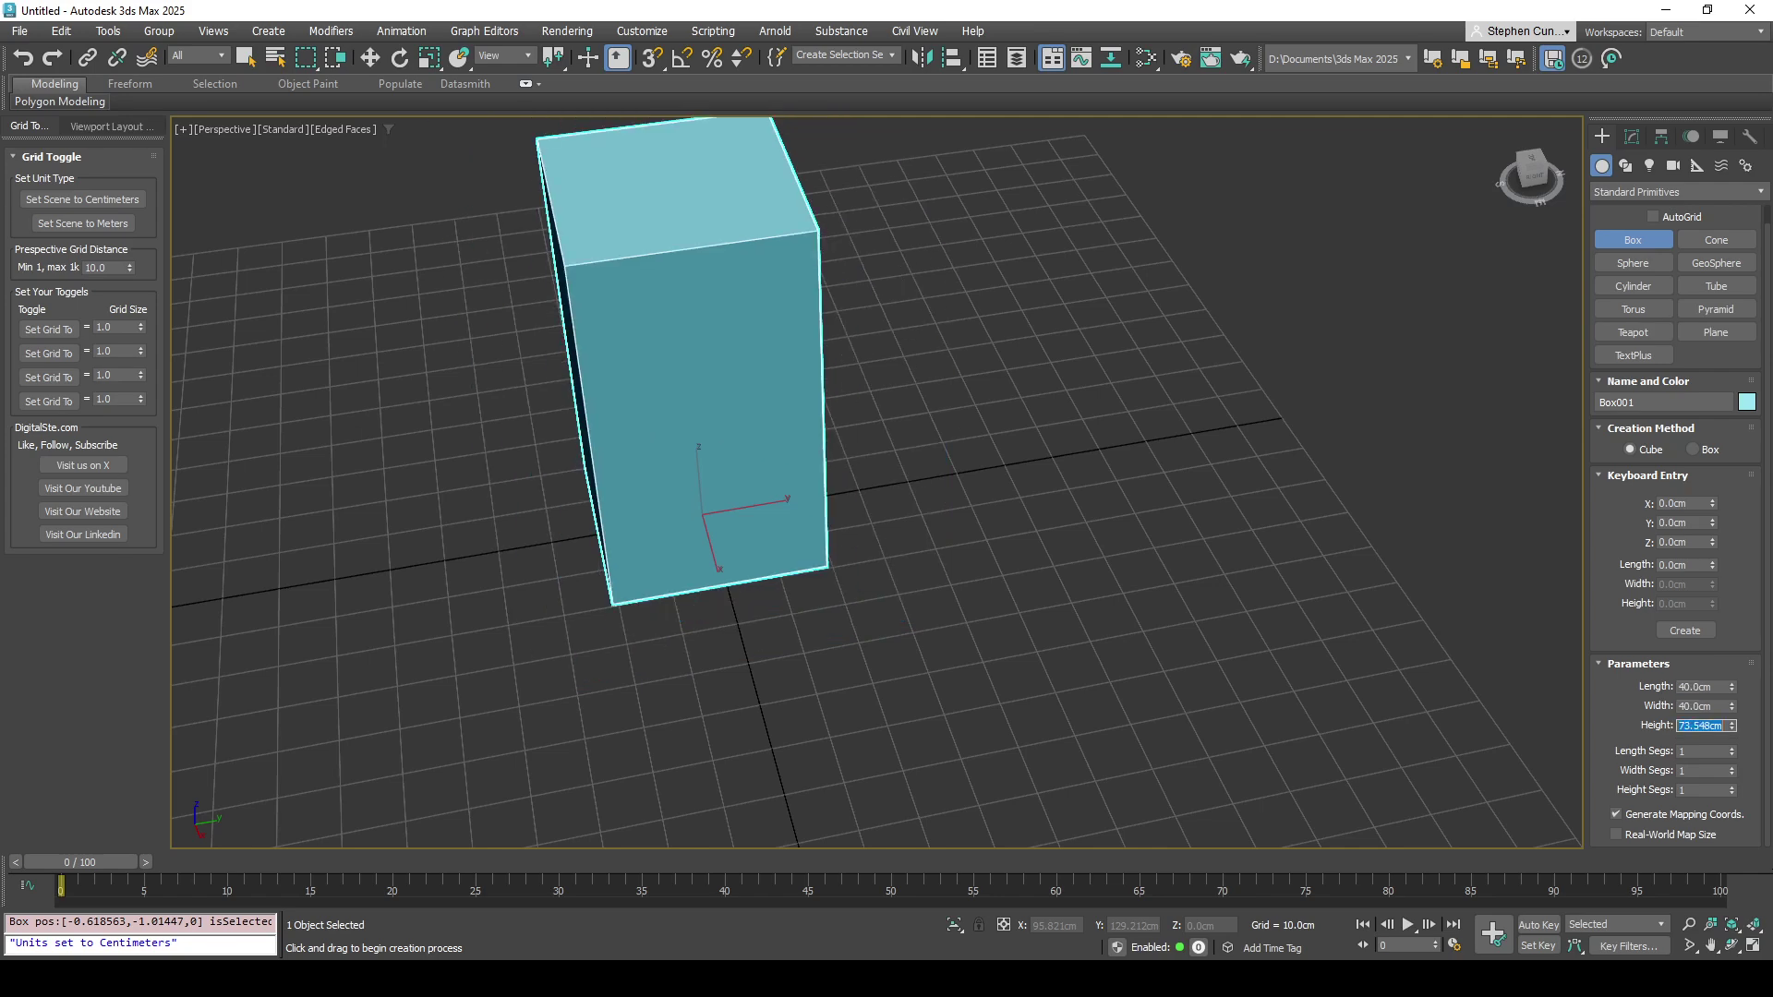
pyautogui.write('40')
pyautogui.press('Return')
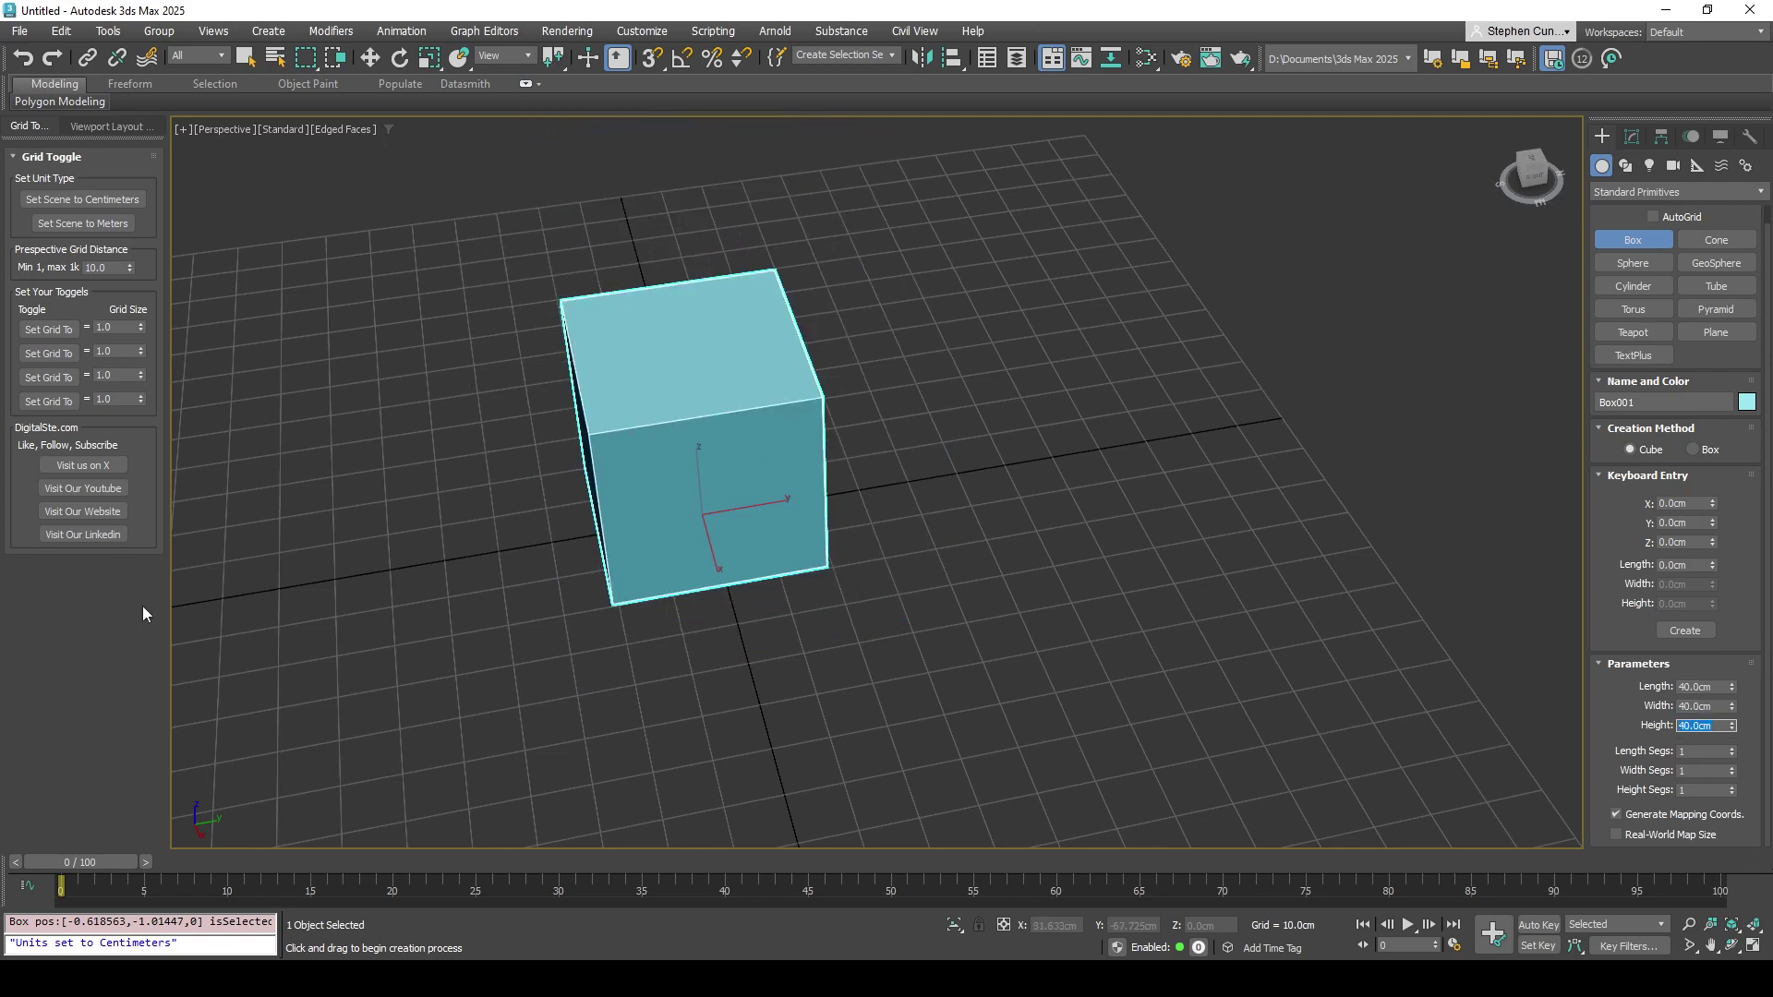
# Assign the PBR material Material #25 to the box and close the material editor
pyautogui.moveTo(379, 541); pyautogui.dragTo(452, 486, button='middle')
pyautogui.press('m')
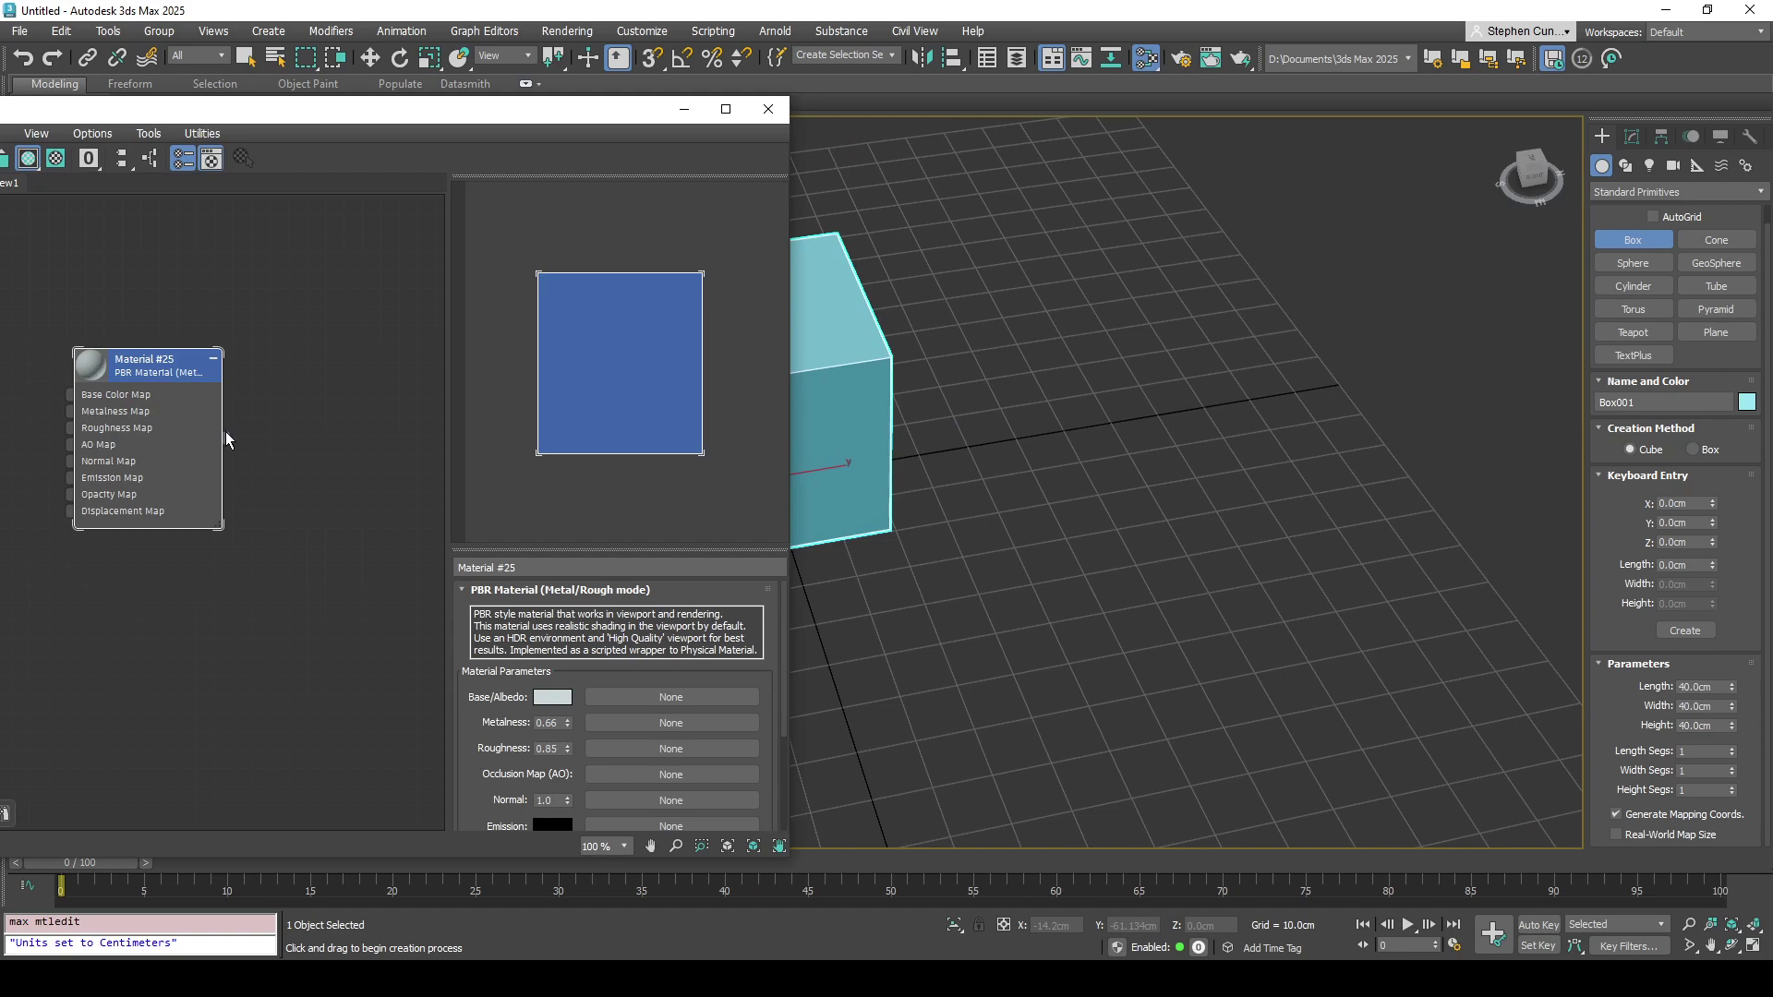
pyautogui.moveTo(226, 430); pyautogui.dragTo(872, 288)
pyautogui.click(768, 113)
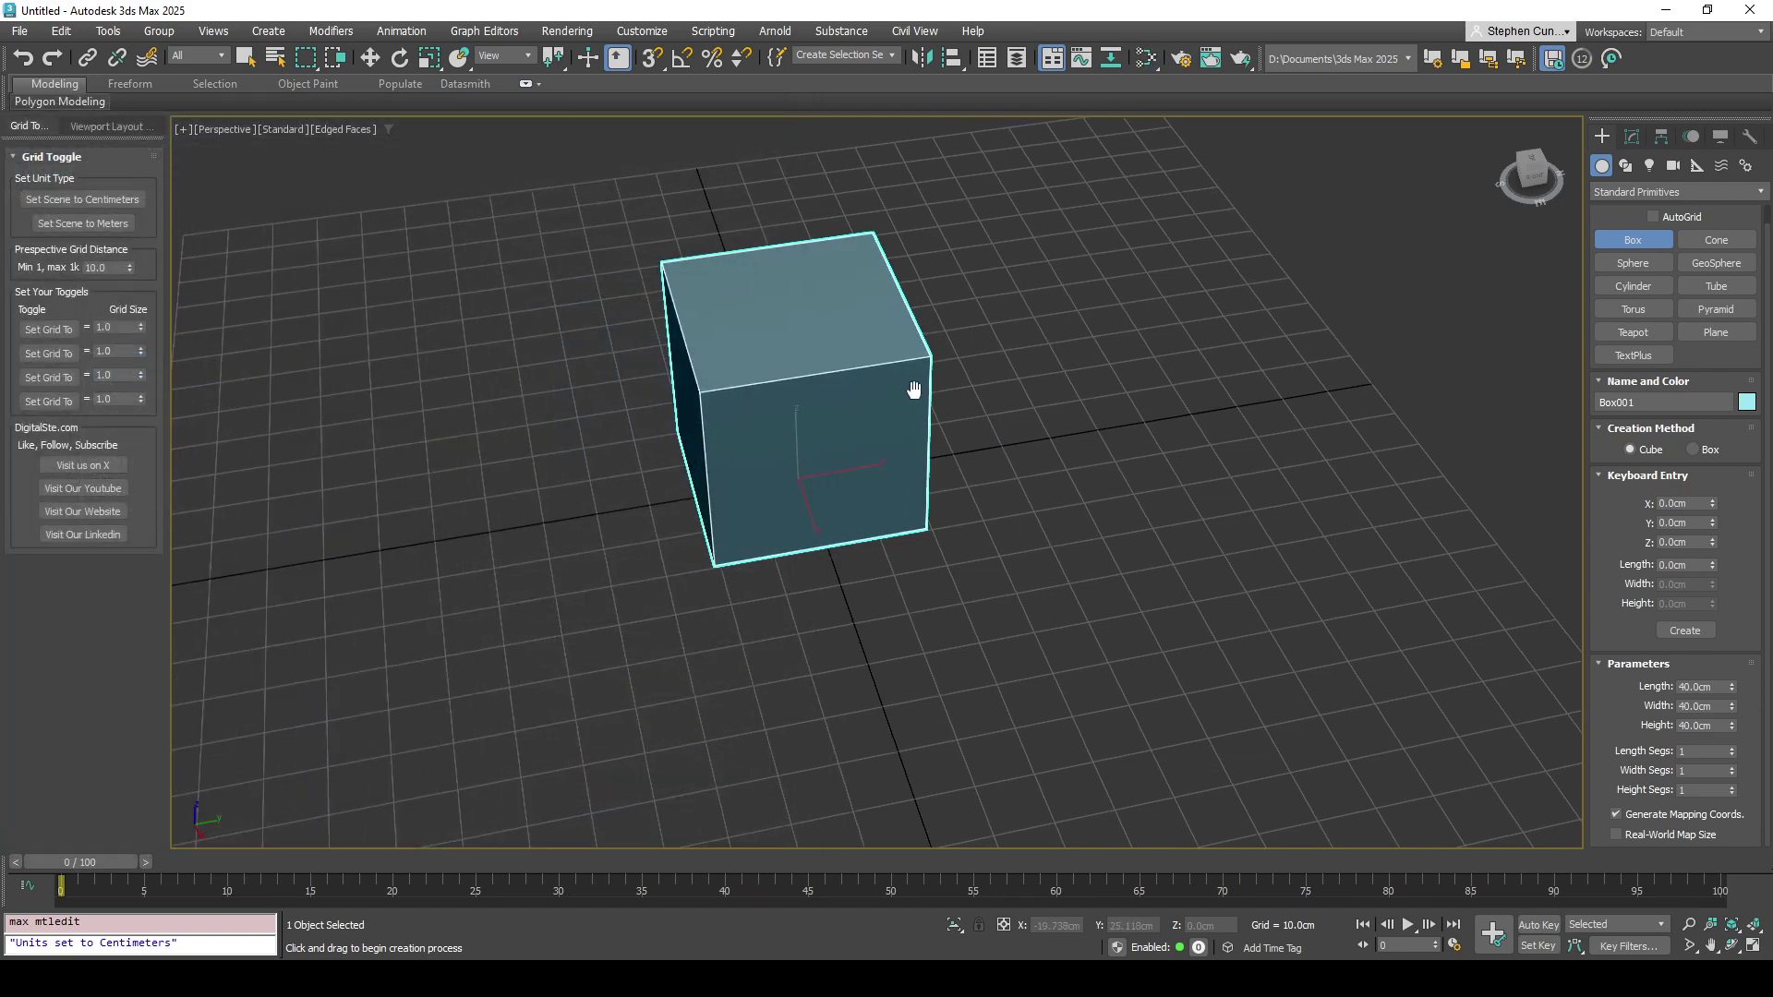
pyautogui.scroll(1, 799, 494)
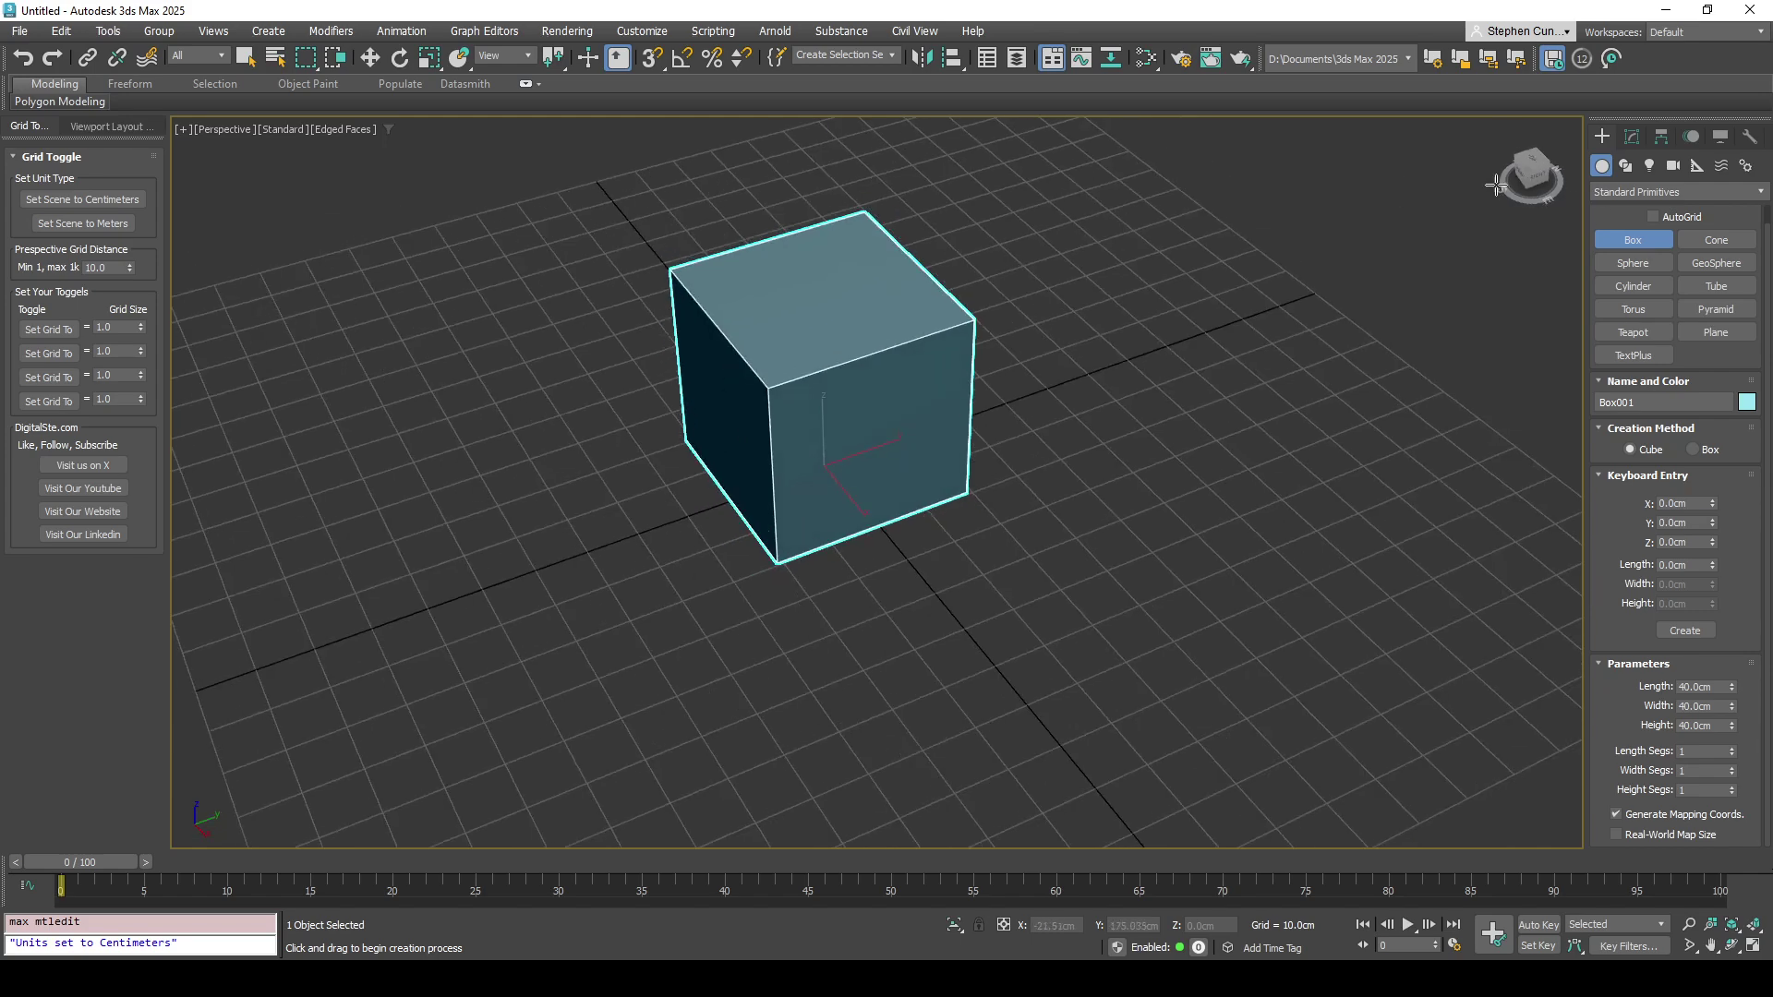
# Turn on pivot-only editing for the box and review the Grid Points, Vertex and Grid Lines snap options
pyautogui.click(1632, 136)
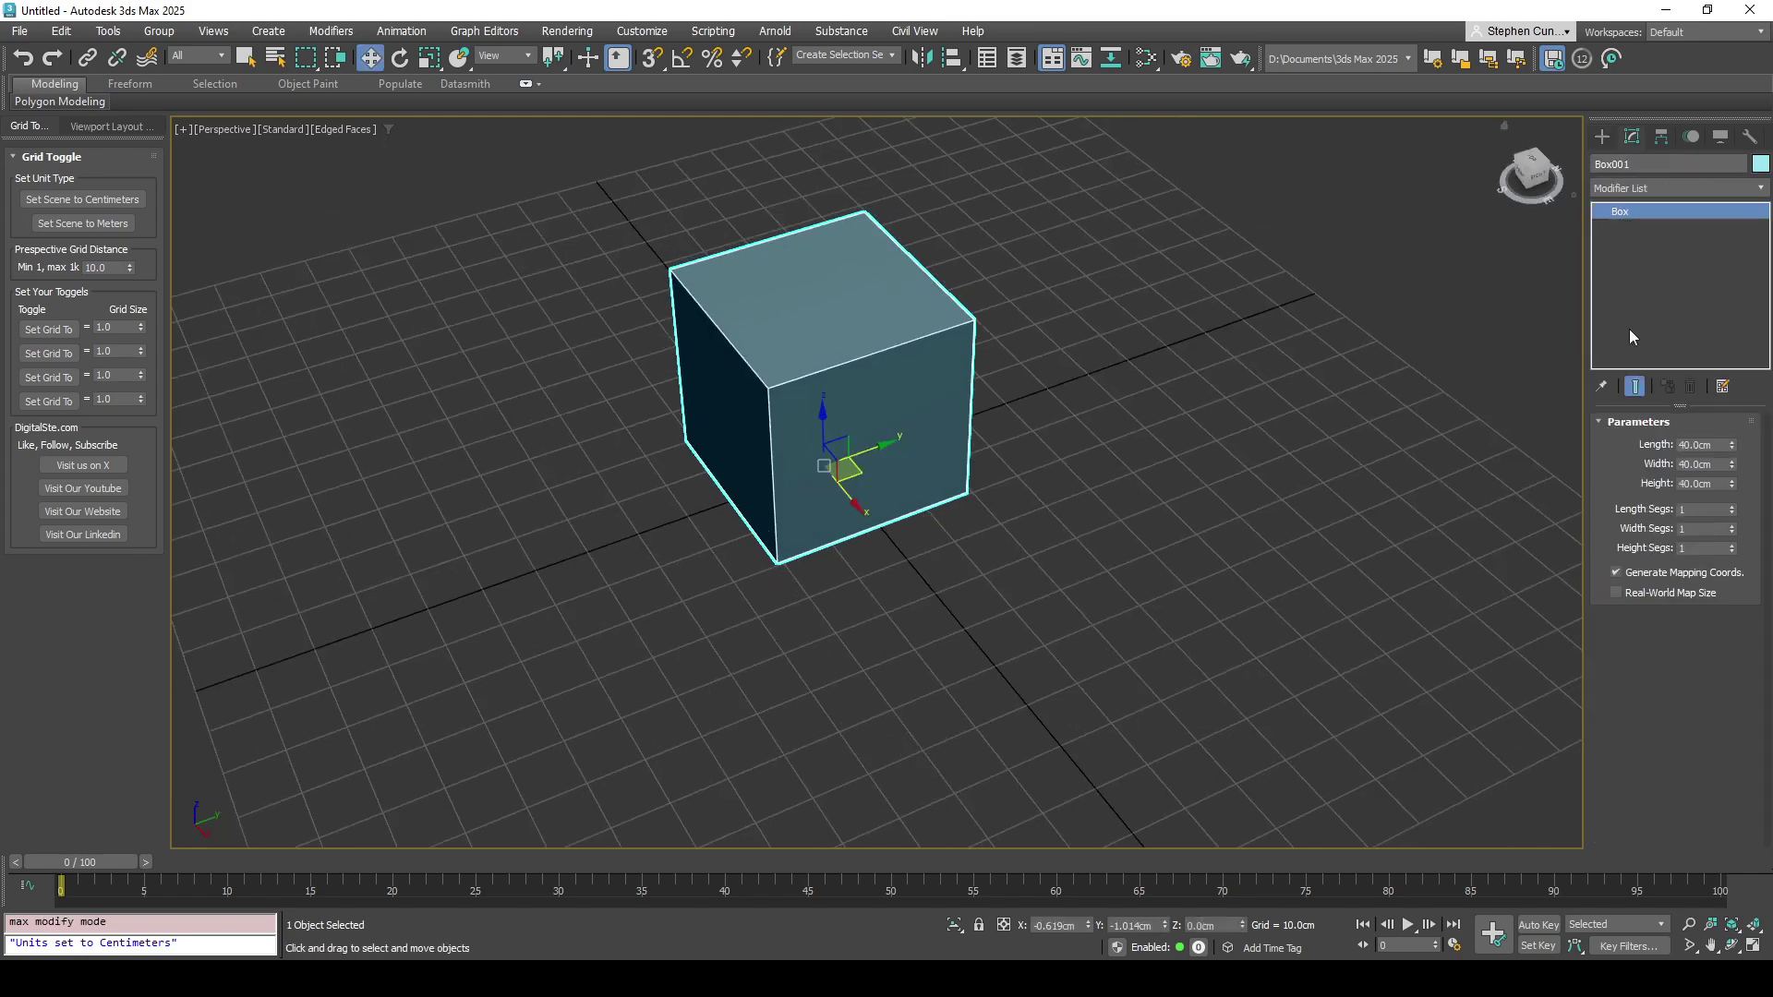
pyautogui.click(1660, 136)
pyautogui.click(1674, 265)
pyautogui.moveTo(1030, 412); pyautogui.dragTo(1008, 412, button='middle')
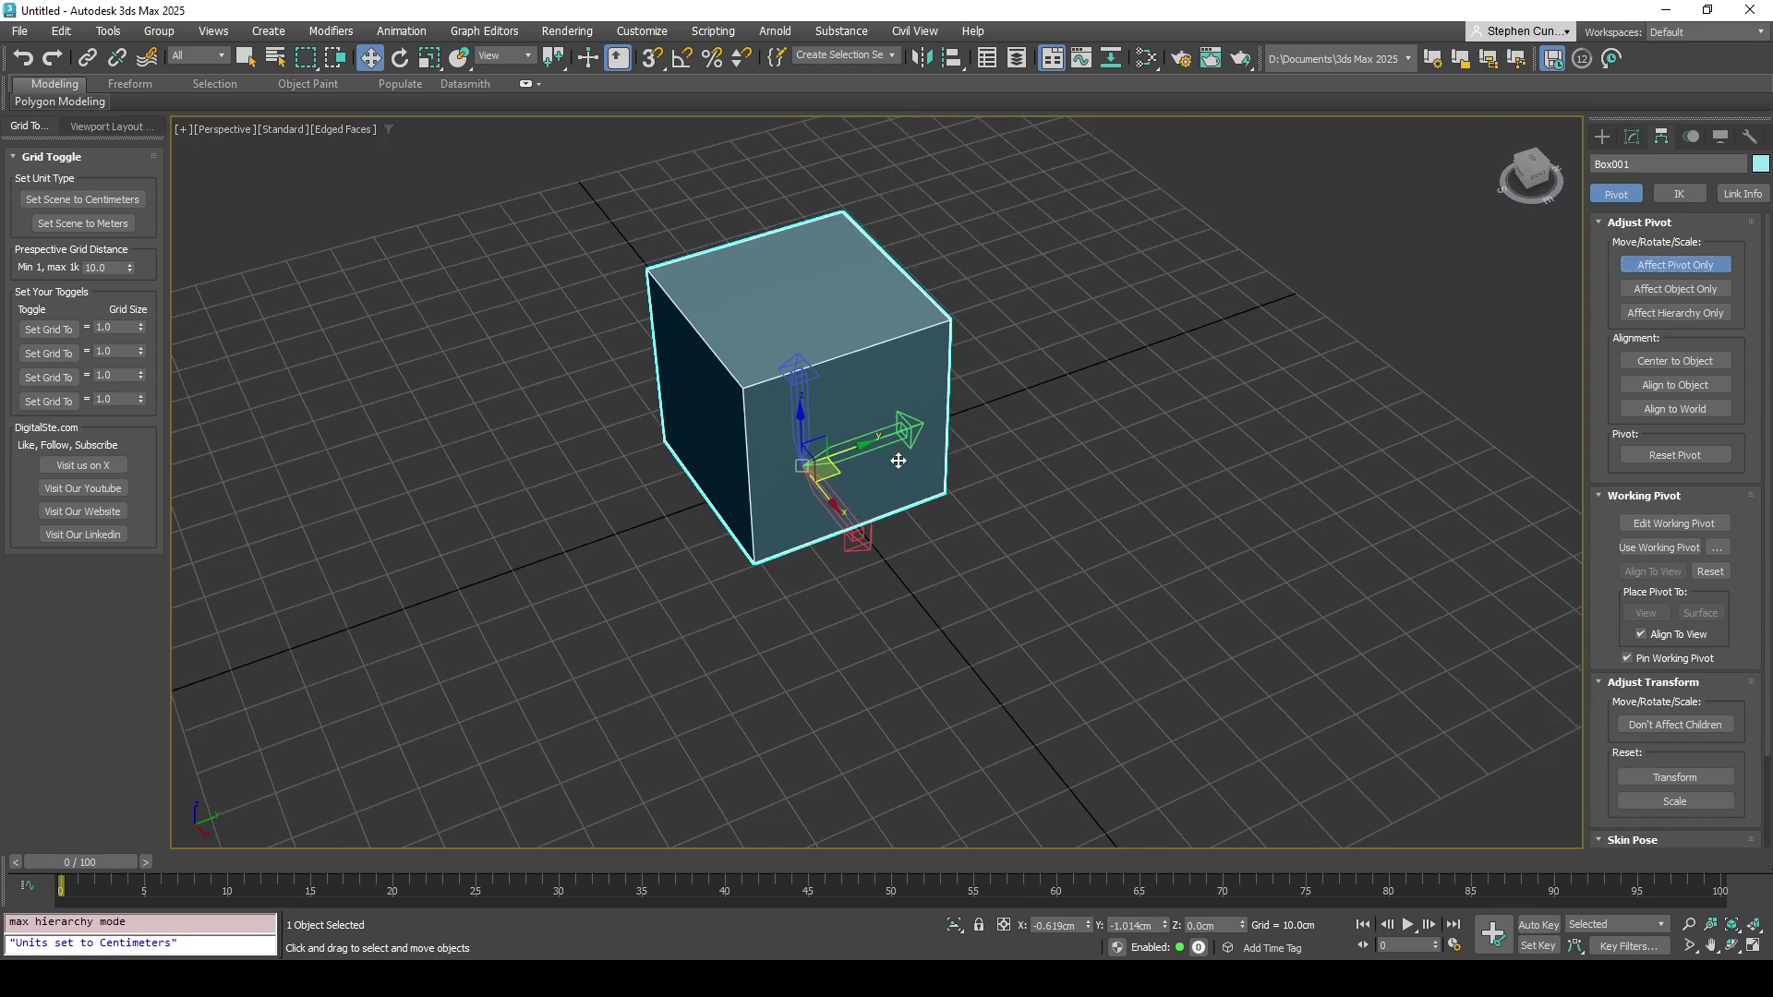
pyautogui.press('s')
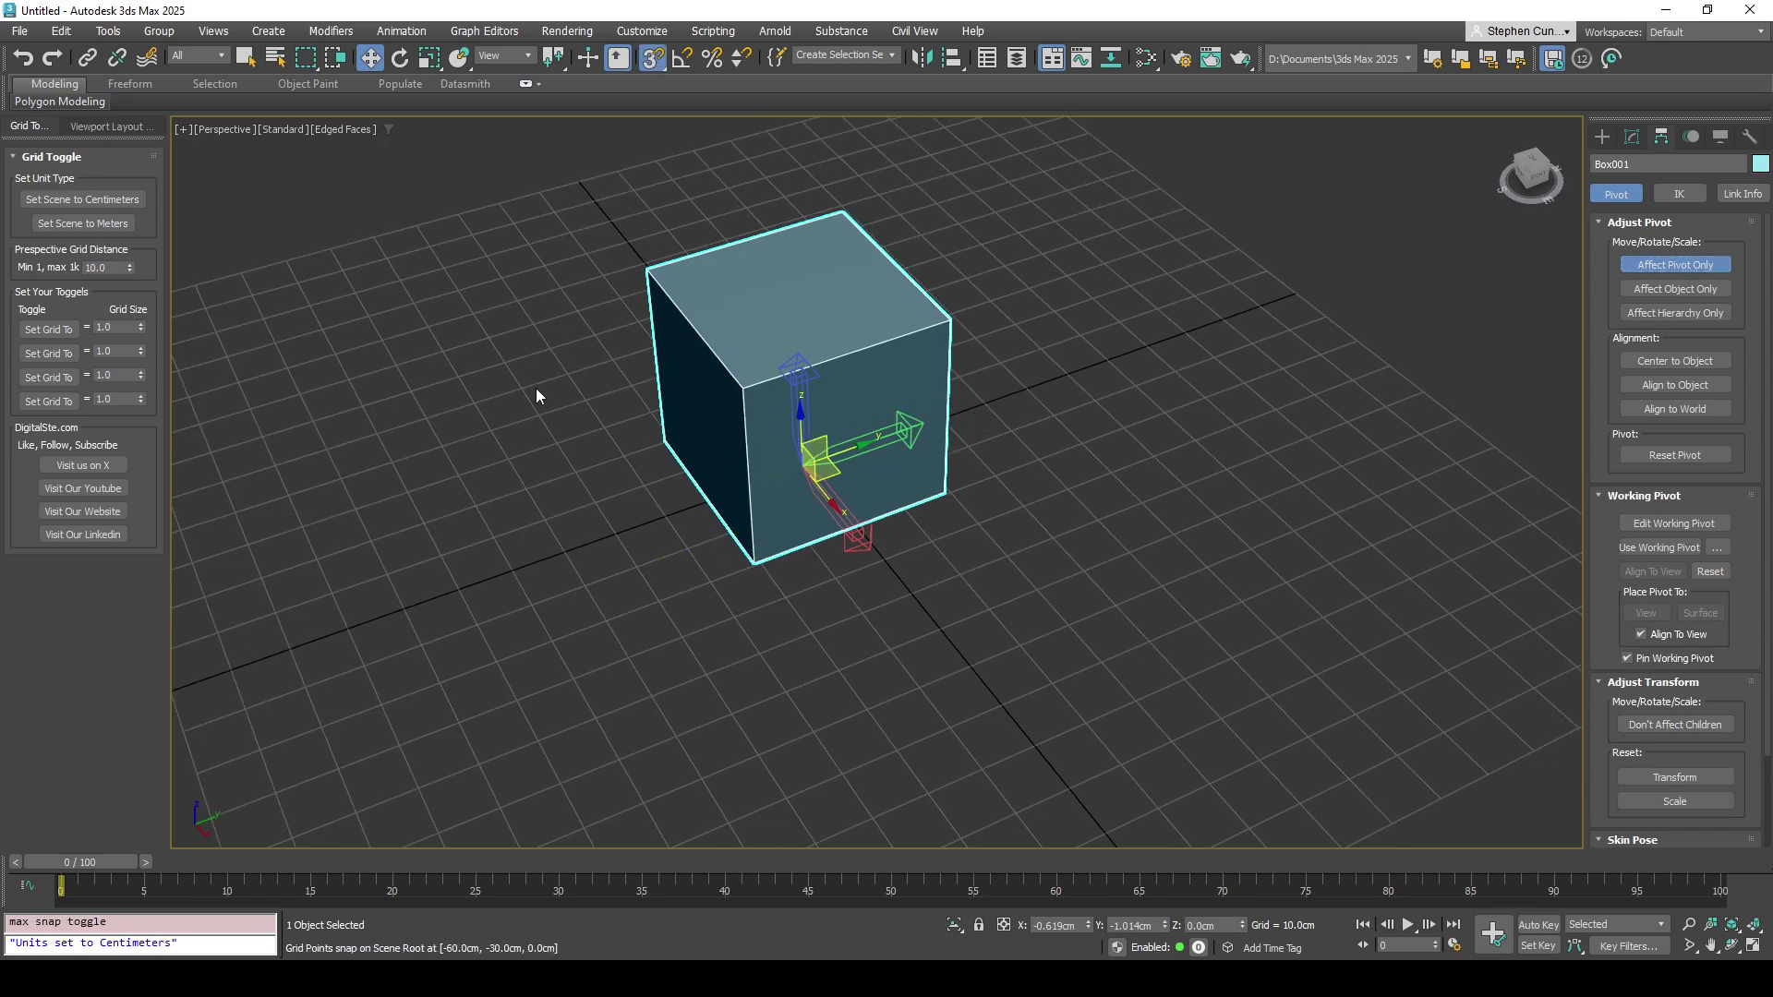
pyautogui.rightClick(657, 67)
pyautogui.moveTo(412, 286); pyautogui.dragTo(440, 248)
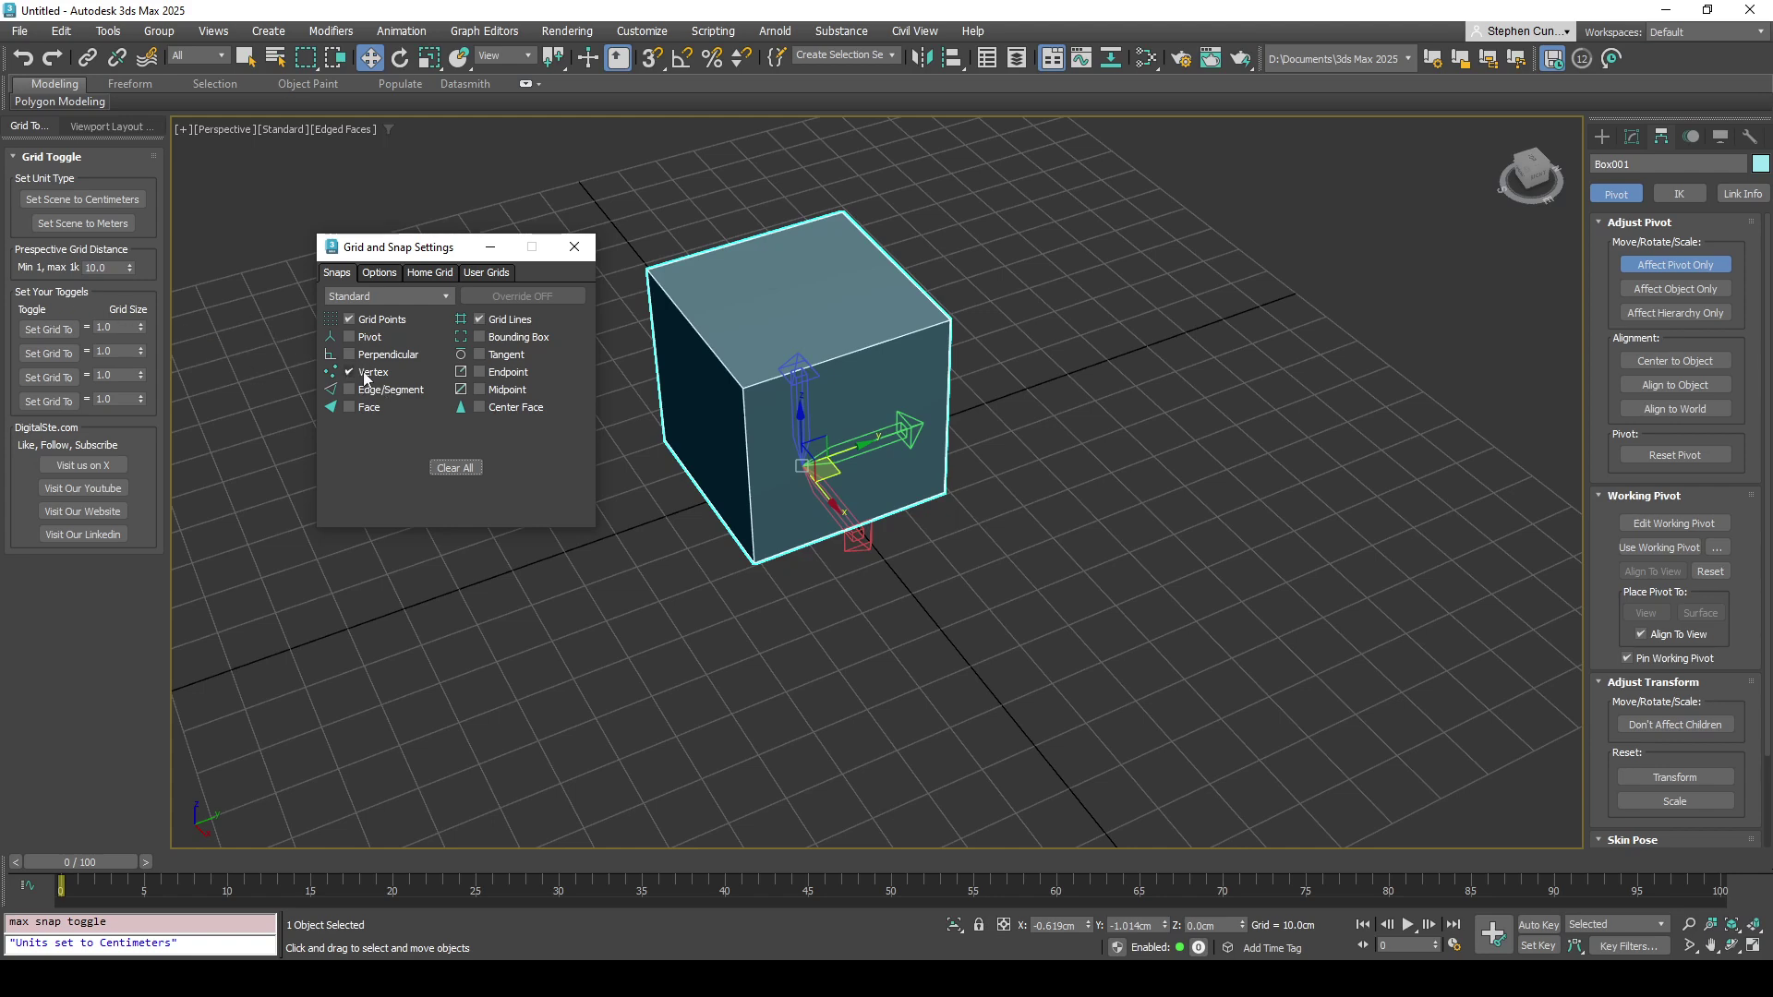
pyautogui.click(573, 246)
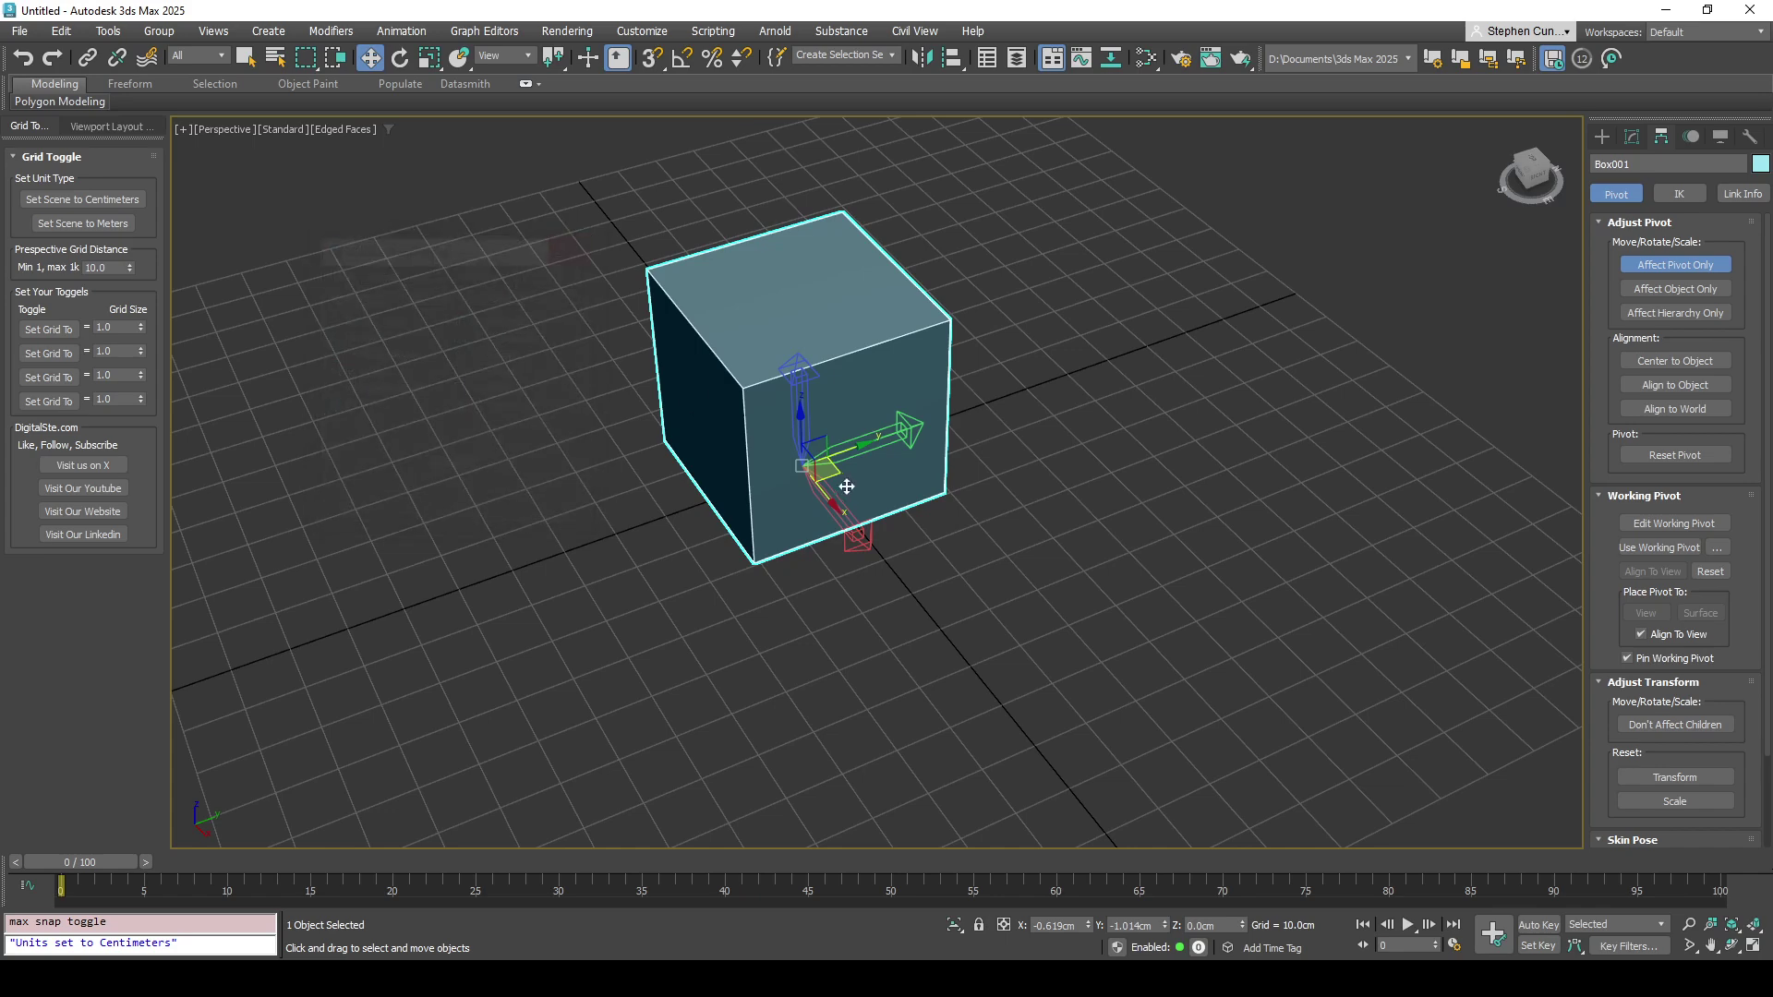
# Snap the box's pivot to its bottom corner vertex with snapping enabled, and end pivot-only editing
pyautogui.moveTo(833, 474); pyautogui.dragTo(851, 582)
pyautogui.click(651, 58)
pyautogui.moveTo(879, 605)
pyautogui.keyDown('alt'); pyautogui.mouseDown(button='middle')
pyautogui.moveTo(834, 618)
pyautogui.moveTo(864, 611)
pyautogui.mouseUp(button='middle'); pyautogui.keyUp('alt')
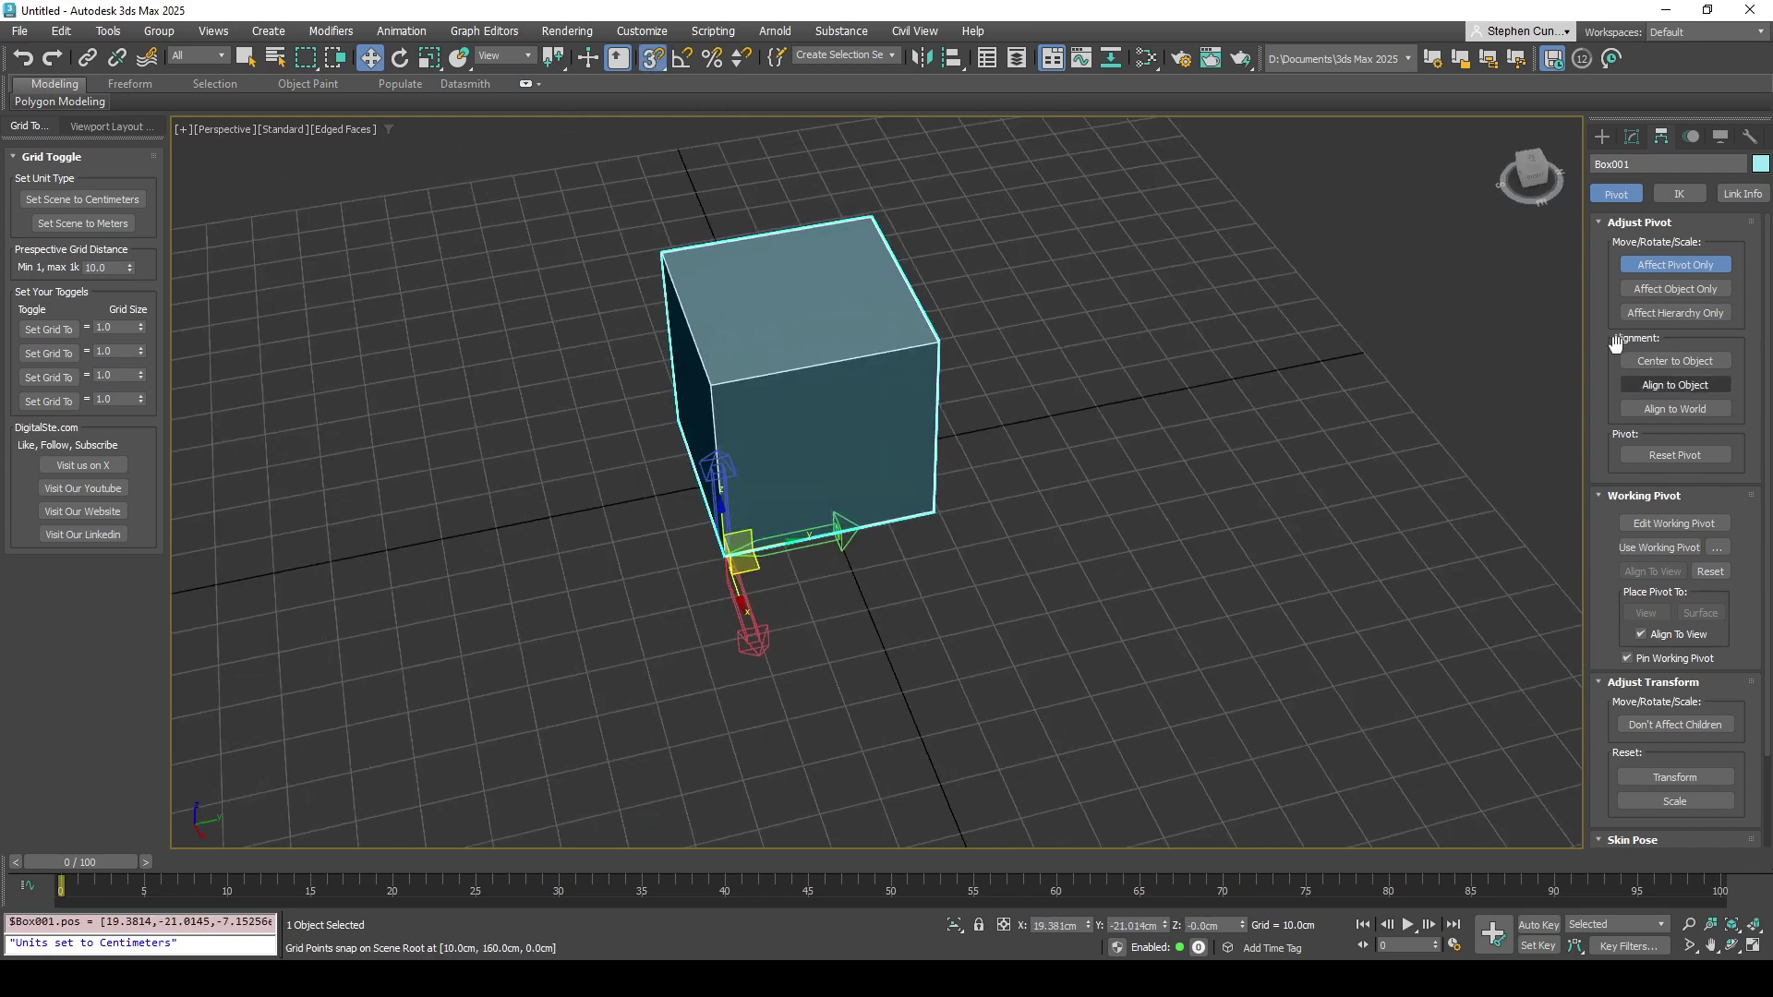
pyautogui.click(1677, 268)
# Move the box by its corner pivot onto the 10 cm grid at X 10 cm, Y -30 cm
pyautogui.moveTo(1230, 432); pyautogui.dragTo(1290, 437, button='middle')
pyautogui.moveTo(807, 562); pyautogui.dragTo(589, 615)
pyautogui.scroll(4, 808, 489)
pyautogui.scroll(2, 754, 582)
pyautogui.scroll(-5, 712, 542)
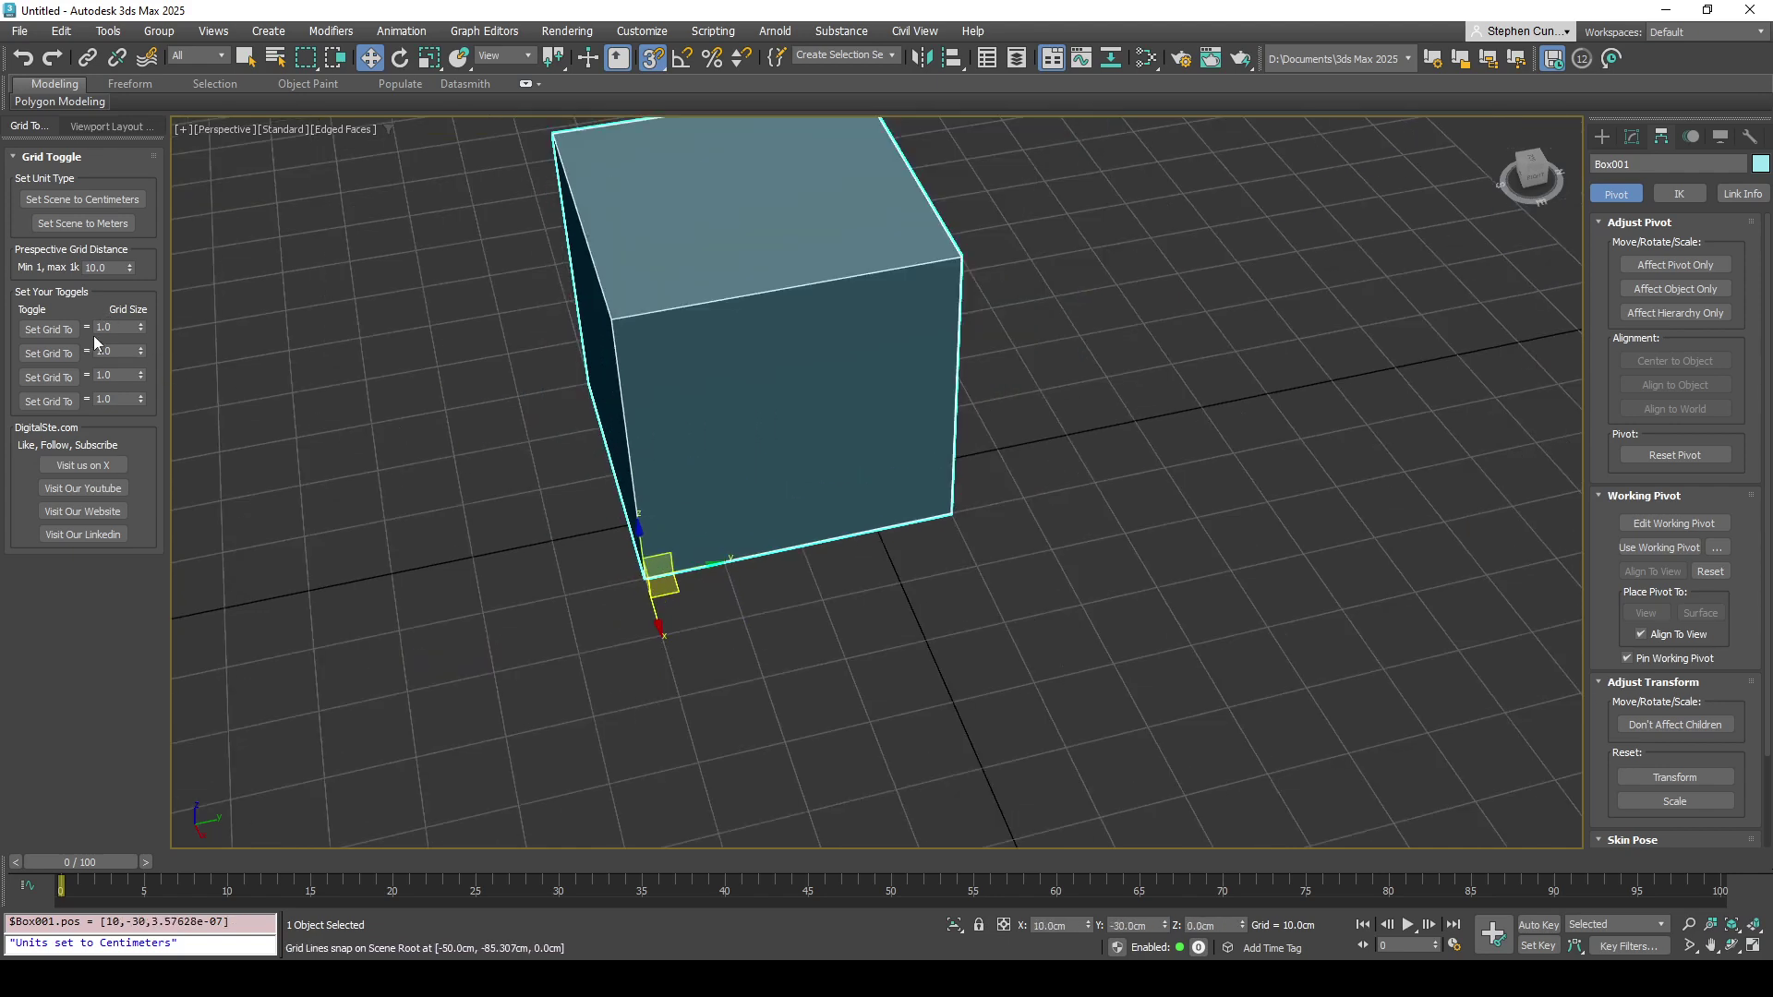
# Set the fourth grid toggle to 40 so the grid spacing is 40 cm
pyautogui.doubleClick(107, 400)
pyautogui.write('40')
pyautogui.press('Return')
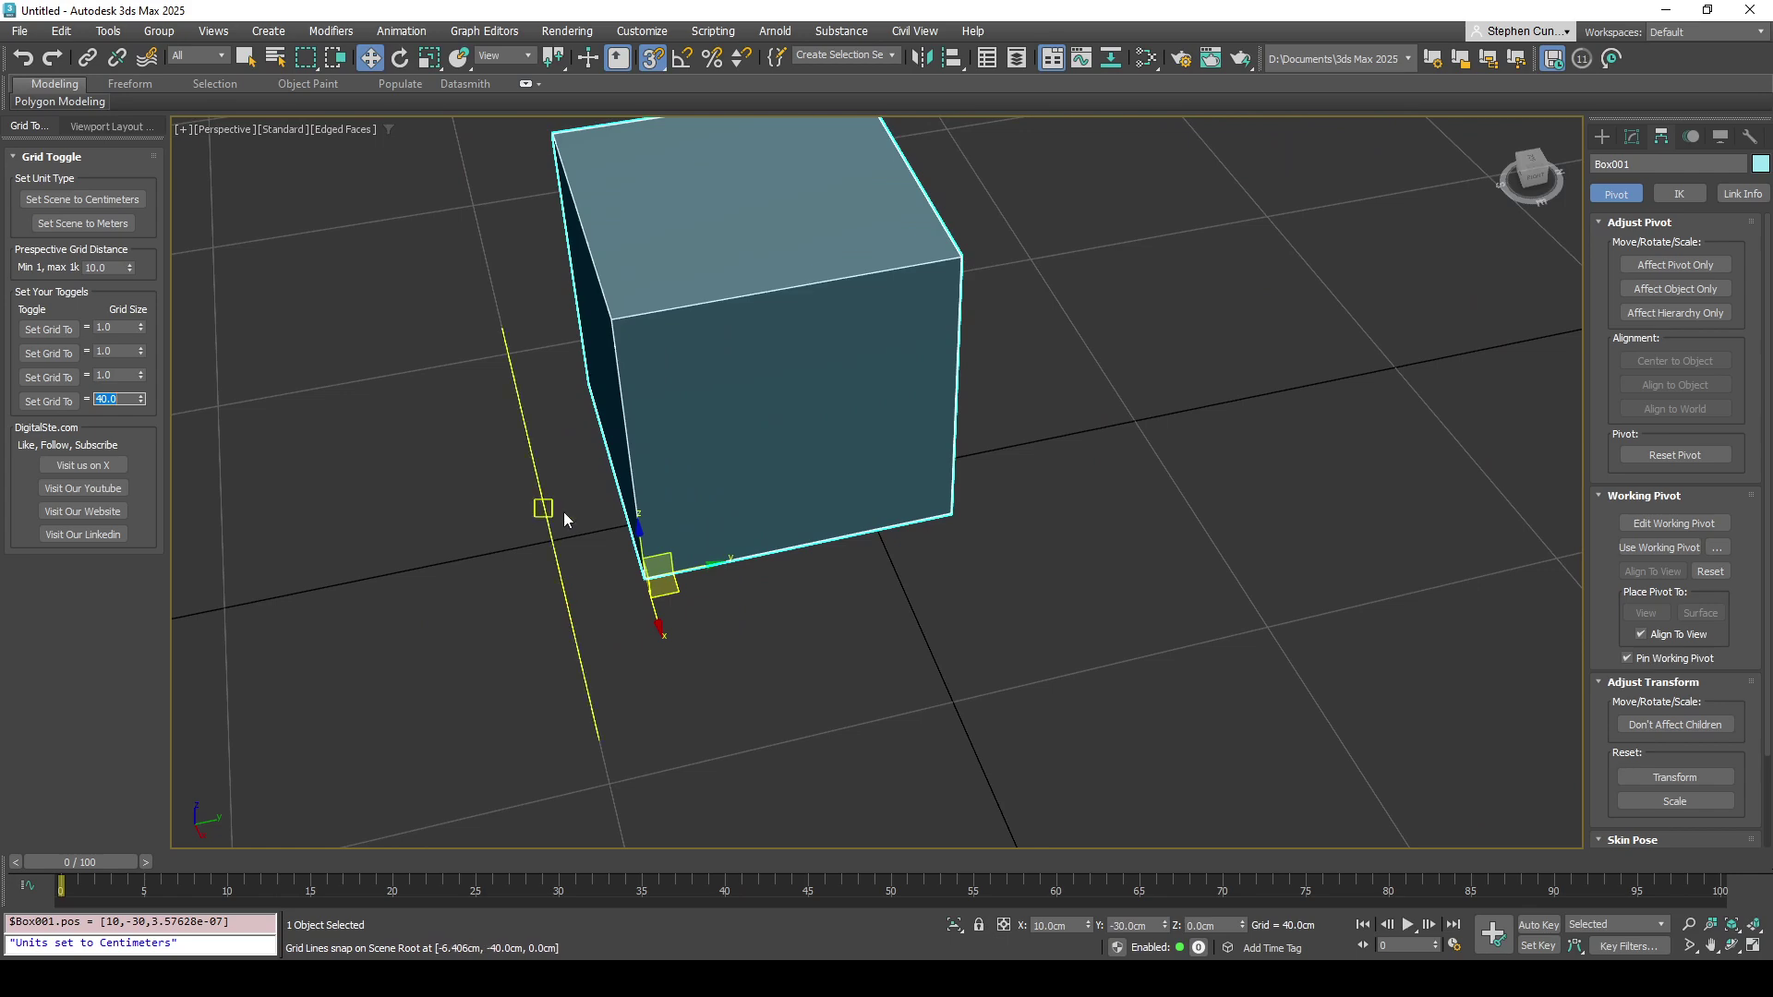
# Snap the box's corner onto the 40 cm grid at X 0, Y -40 cm
pyautogui.moveTo(651, 566); pyautogui.dragTo(561, 534)
pyautogui.scroll(-4, 688, 471)
pyautogui.keyDown('alt'); pyautogui.moveTo(747, 474); pyautogui.dragTo(796, 572, button='middle'); pyautogui.keyUp('alt')
pyautogui.scroll(4, 739, 508)
pyautogui.press('p')
pyautogui.scroll(-4, 923, 506)
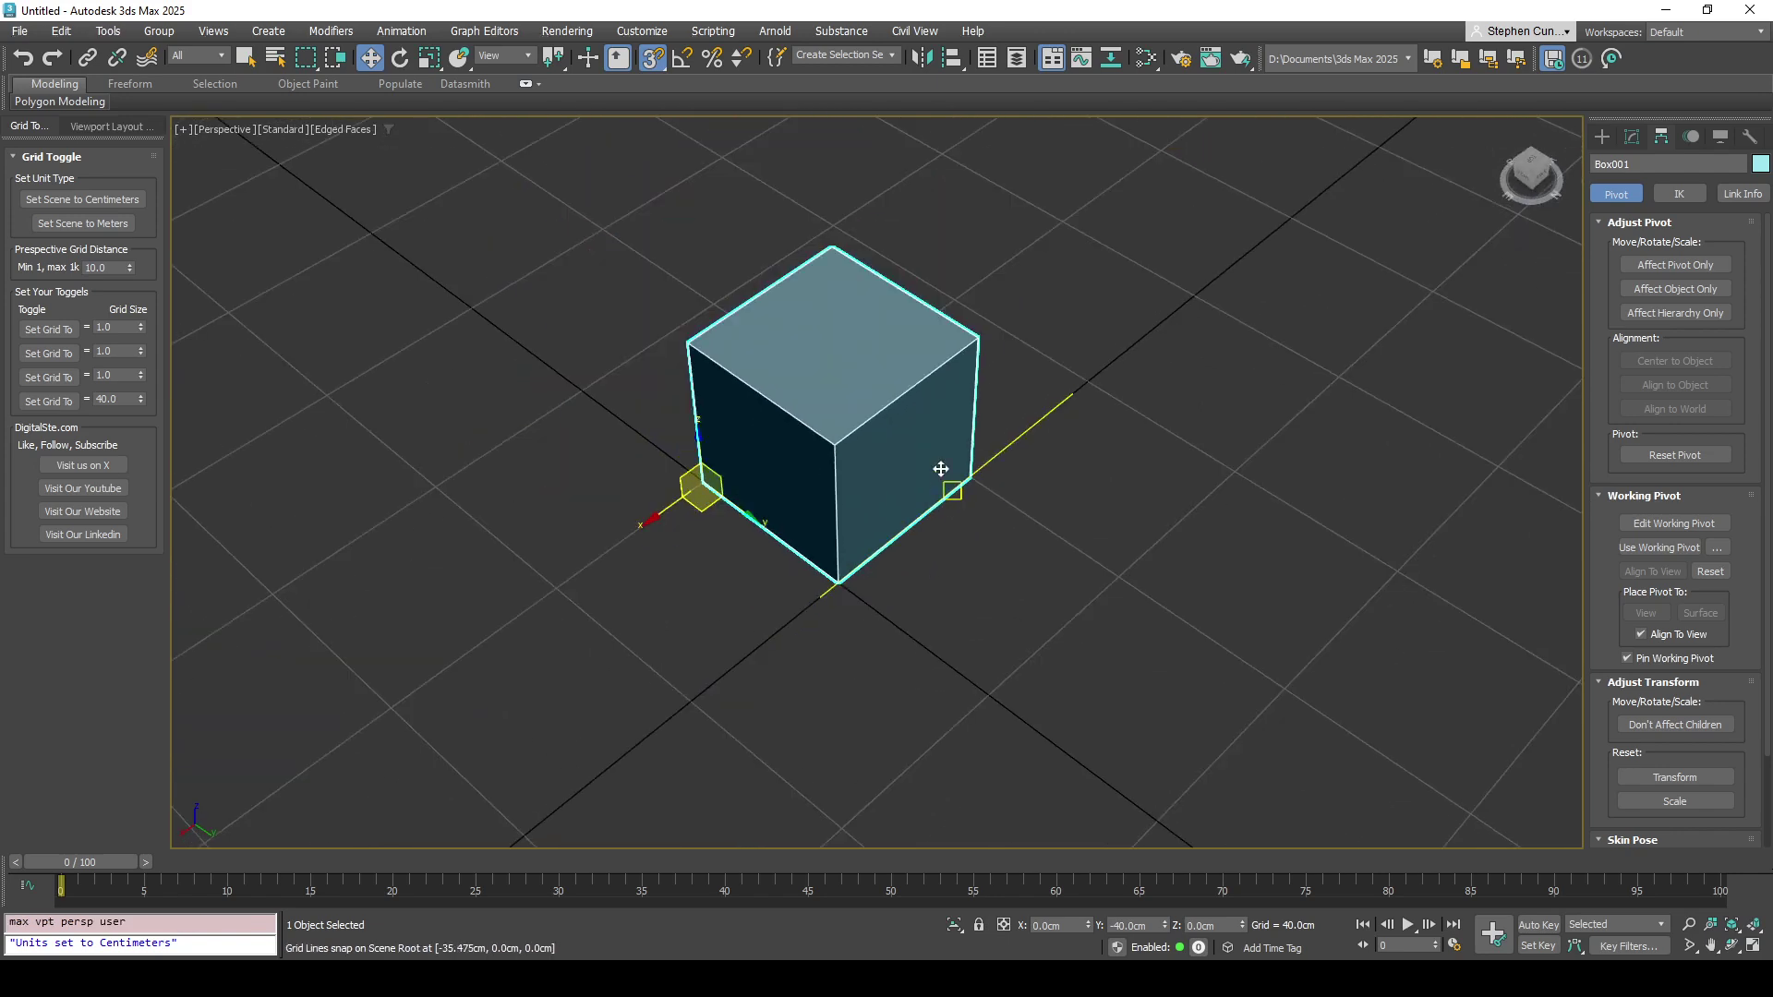
# Clone the box as one copy, snapped along the grid to X 0, Y 40 cm
pyautogui.moveTo(975, 572); pyautogui.dragTo(926, 576, button='middle')
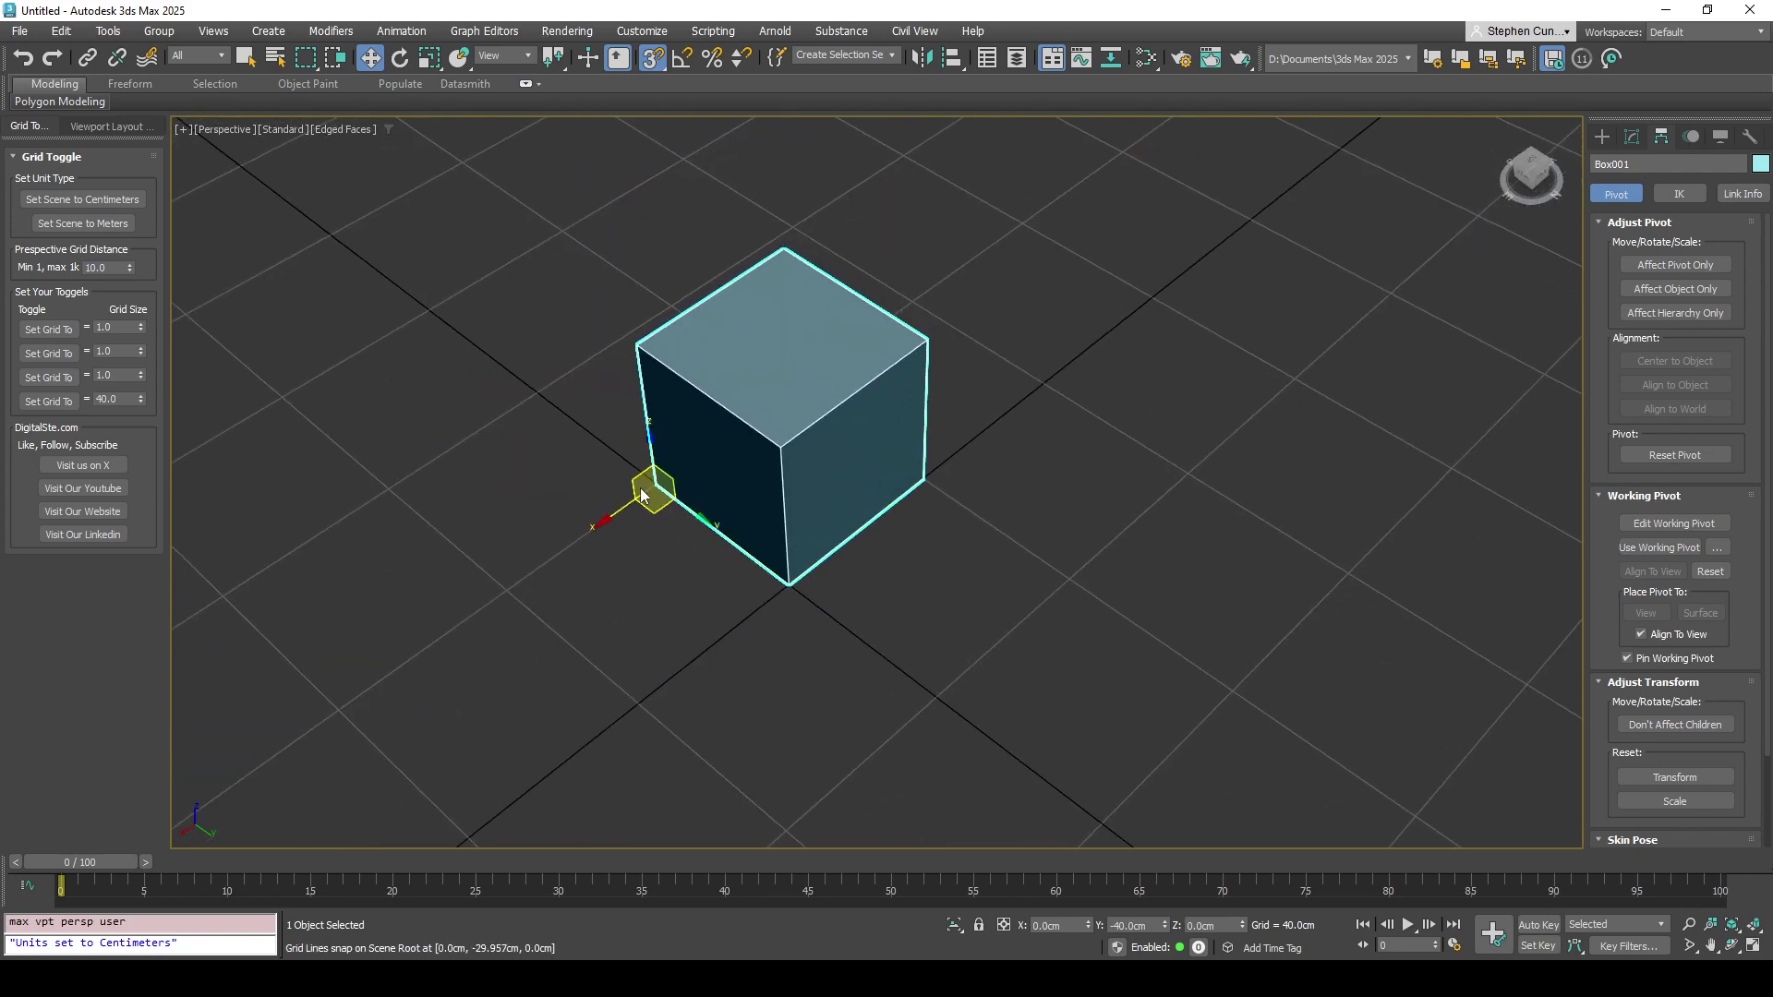
pyautogui.moveTo(653, 489)
pyautogui.keyDown('shift'); pyautogui.mouseDown()
pyautogui.moveTo(1038, 709)
pyautogui.moveTo(936, 700)
pyautogui.mouseUp(); pyautogui.keyUp('shift')
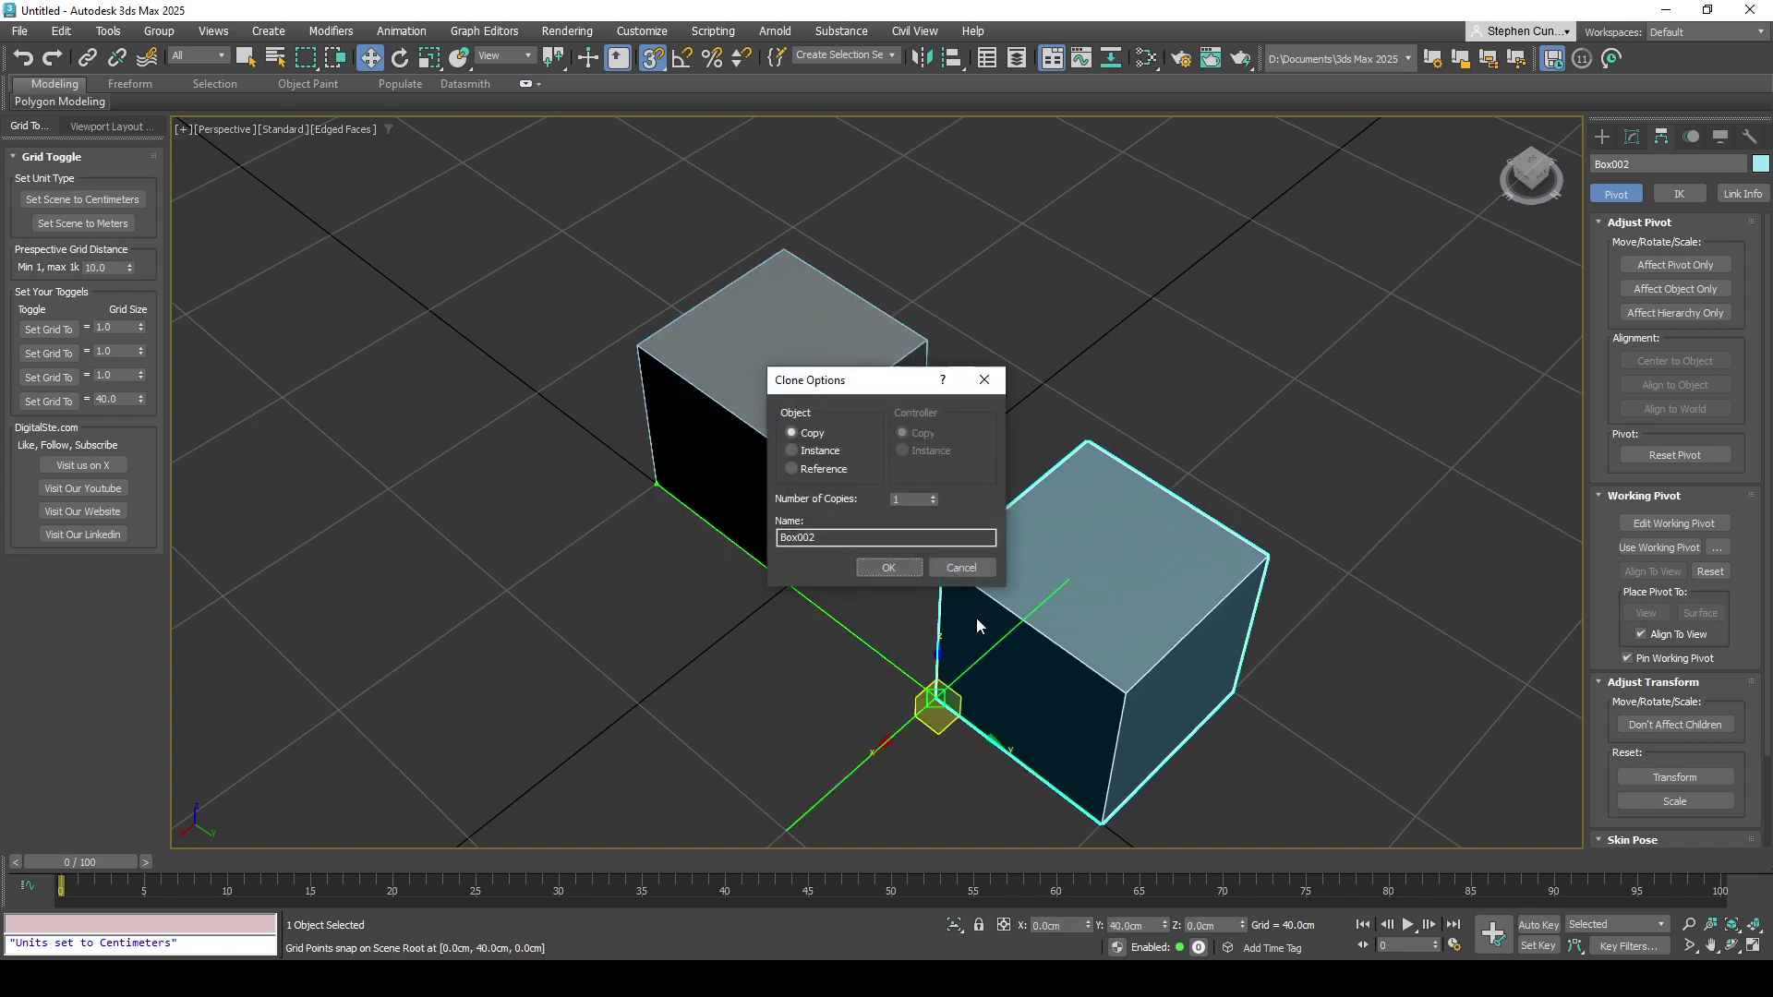
pyautogui.click(888, 567)
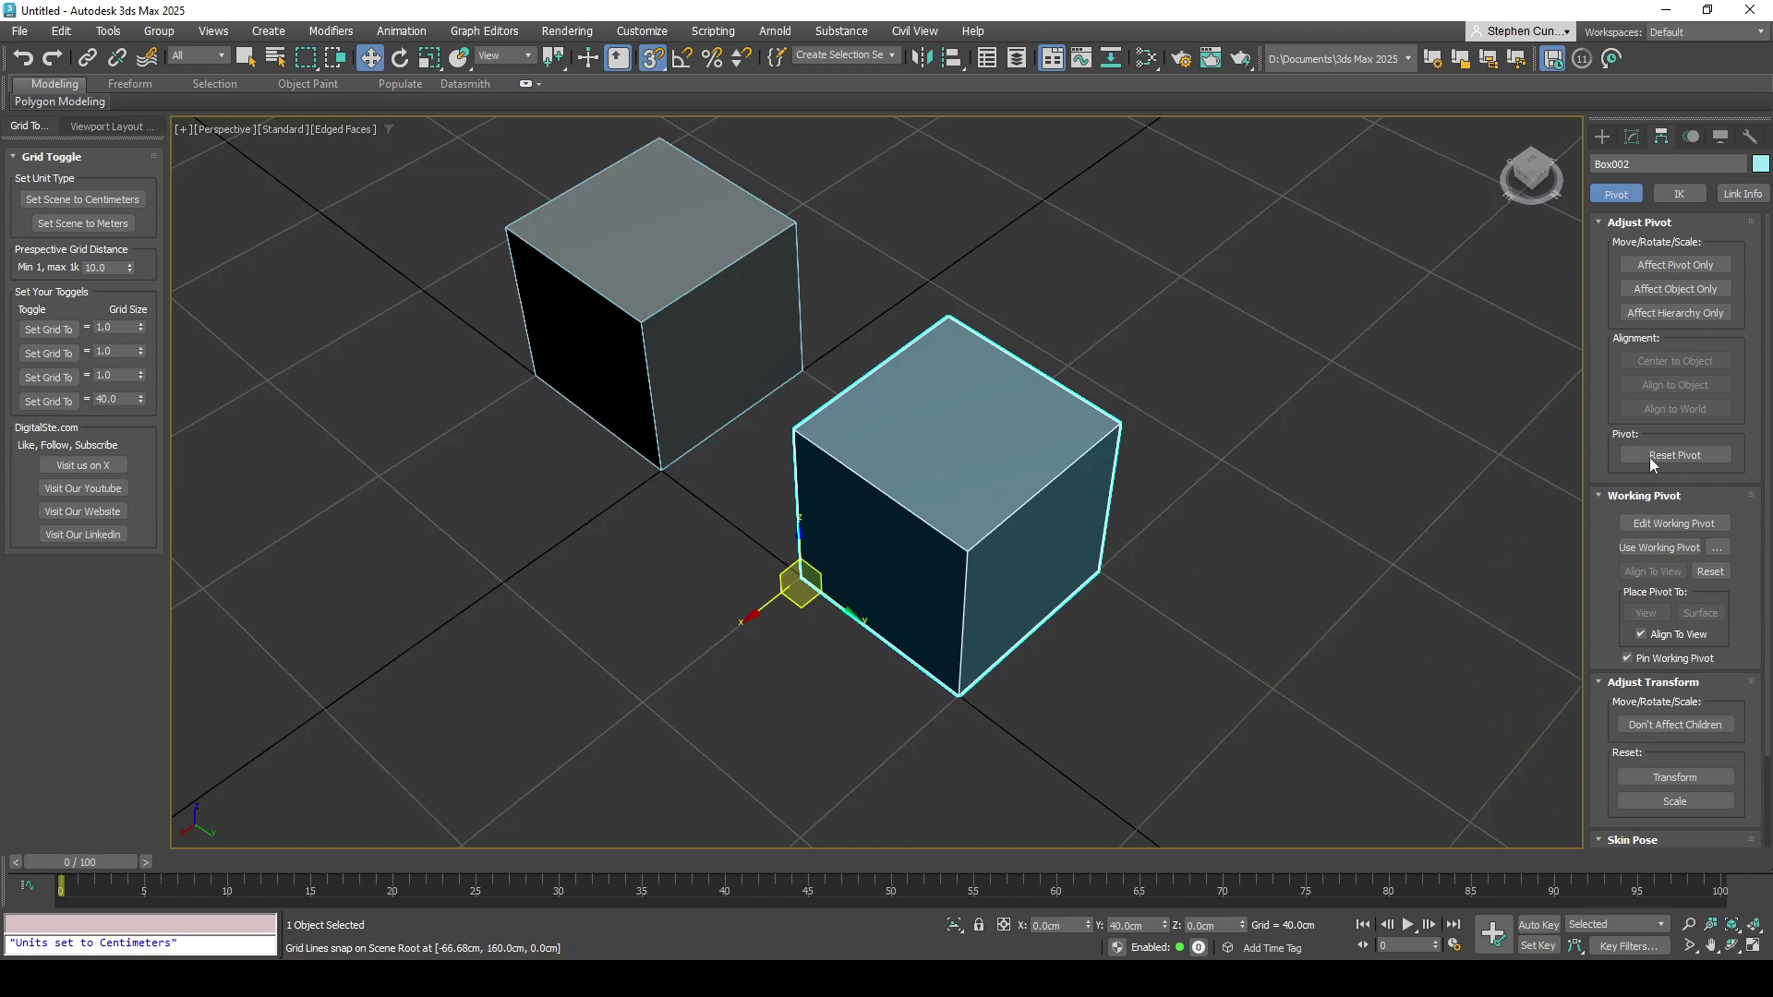
pyautogui.scroll(-3, 1648, 582)
pyautogui.scroll(3, 1719, 659)
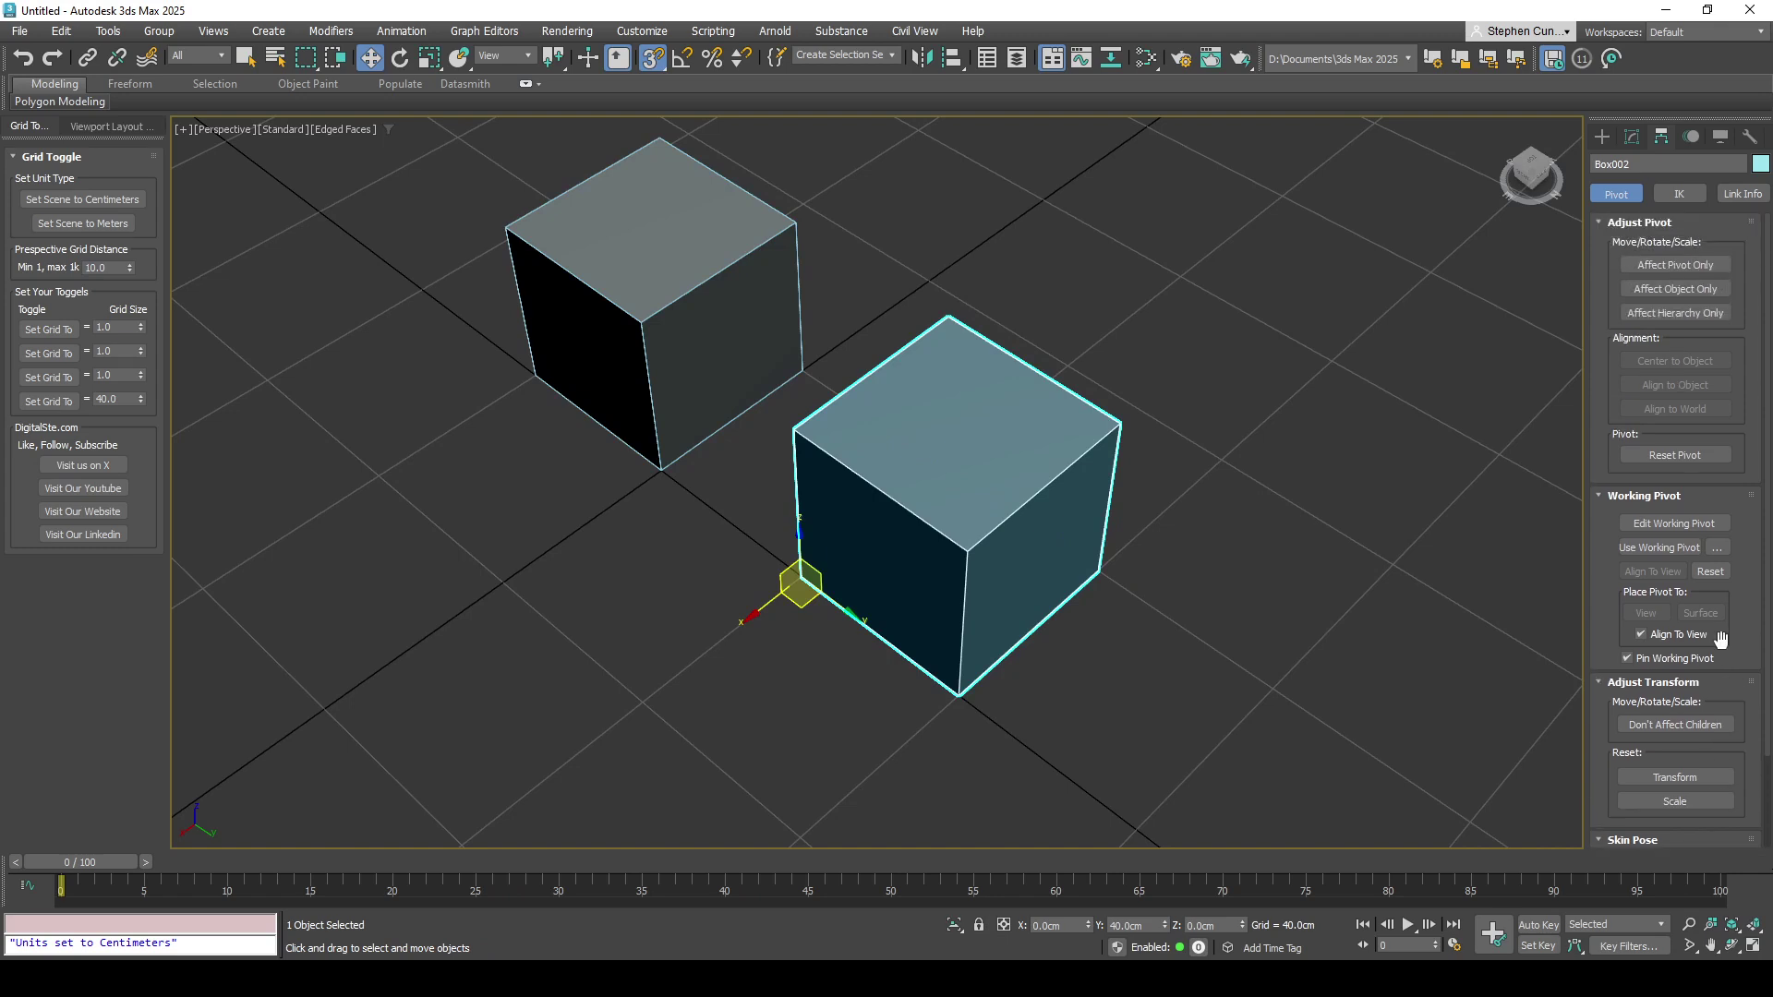
# Set the copied box's length and width to 20 cm
pyautogui.click(1631, 136)
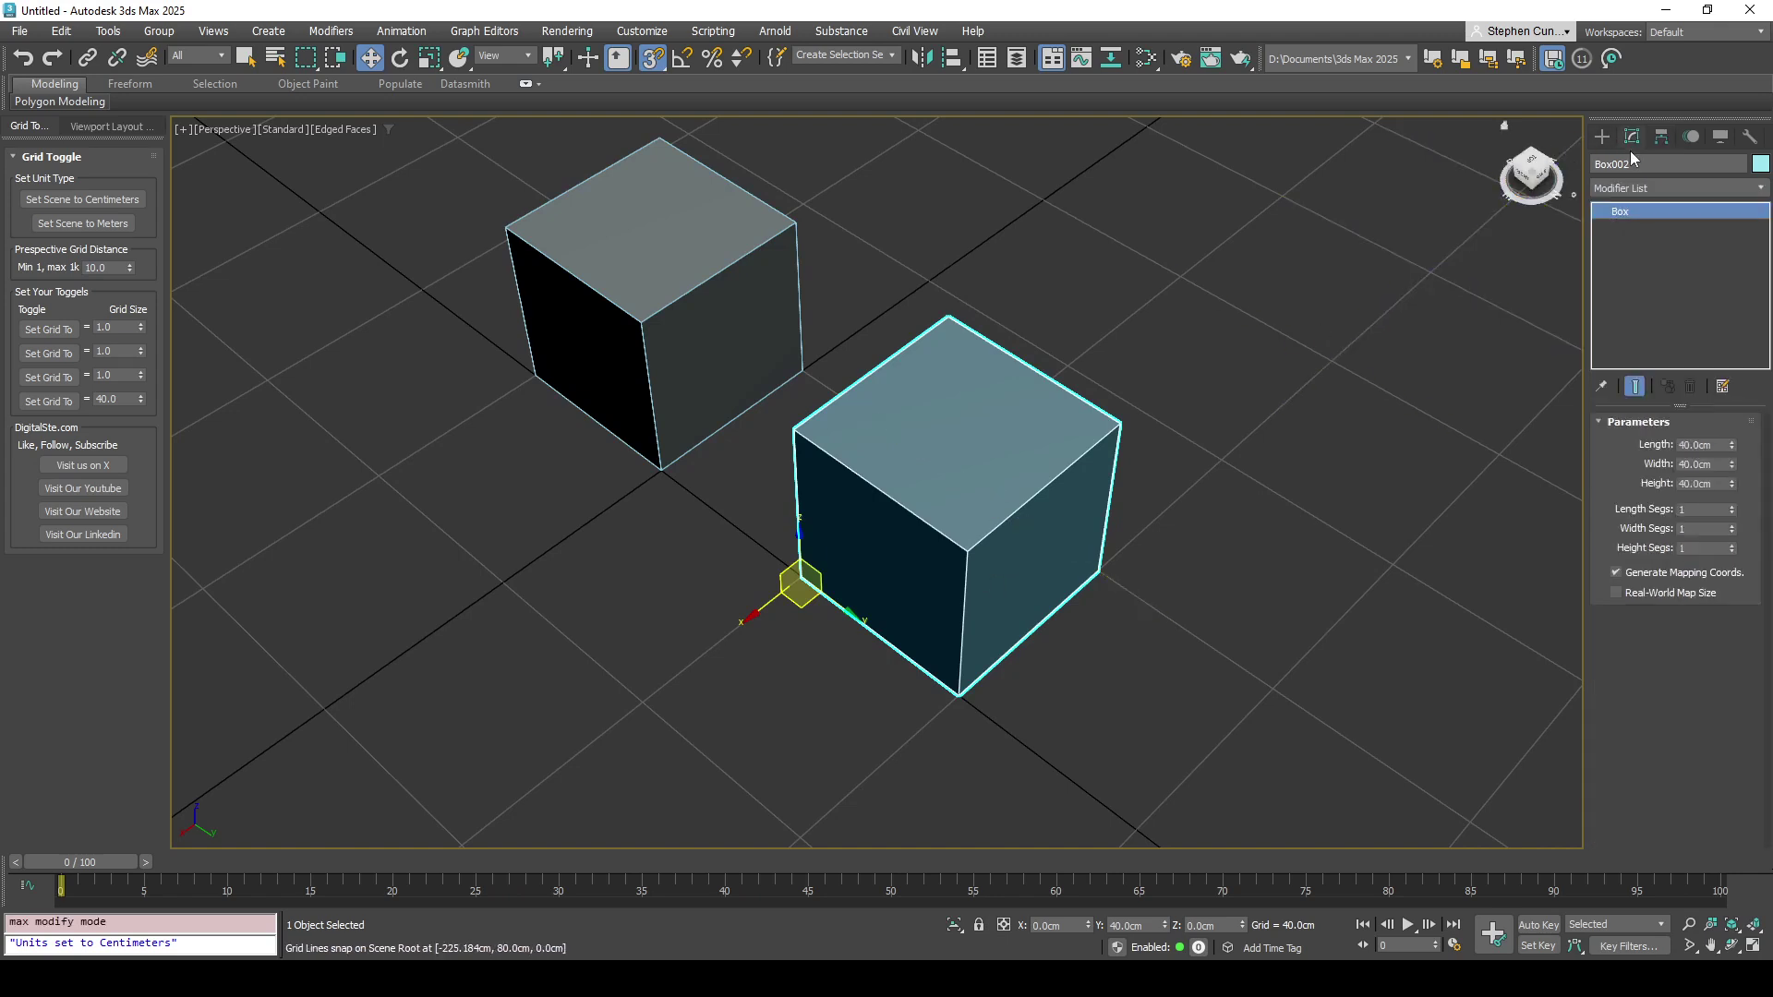
pyautogui.doubleClick(1714, 463)
pyautogui.doubleClick(1701, 444)
pyautogui.write('20')
pyautogui.press('Tab')
pyautogui.write('20')
pyautogui.press('Return')
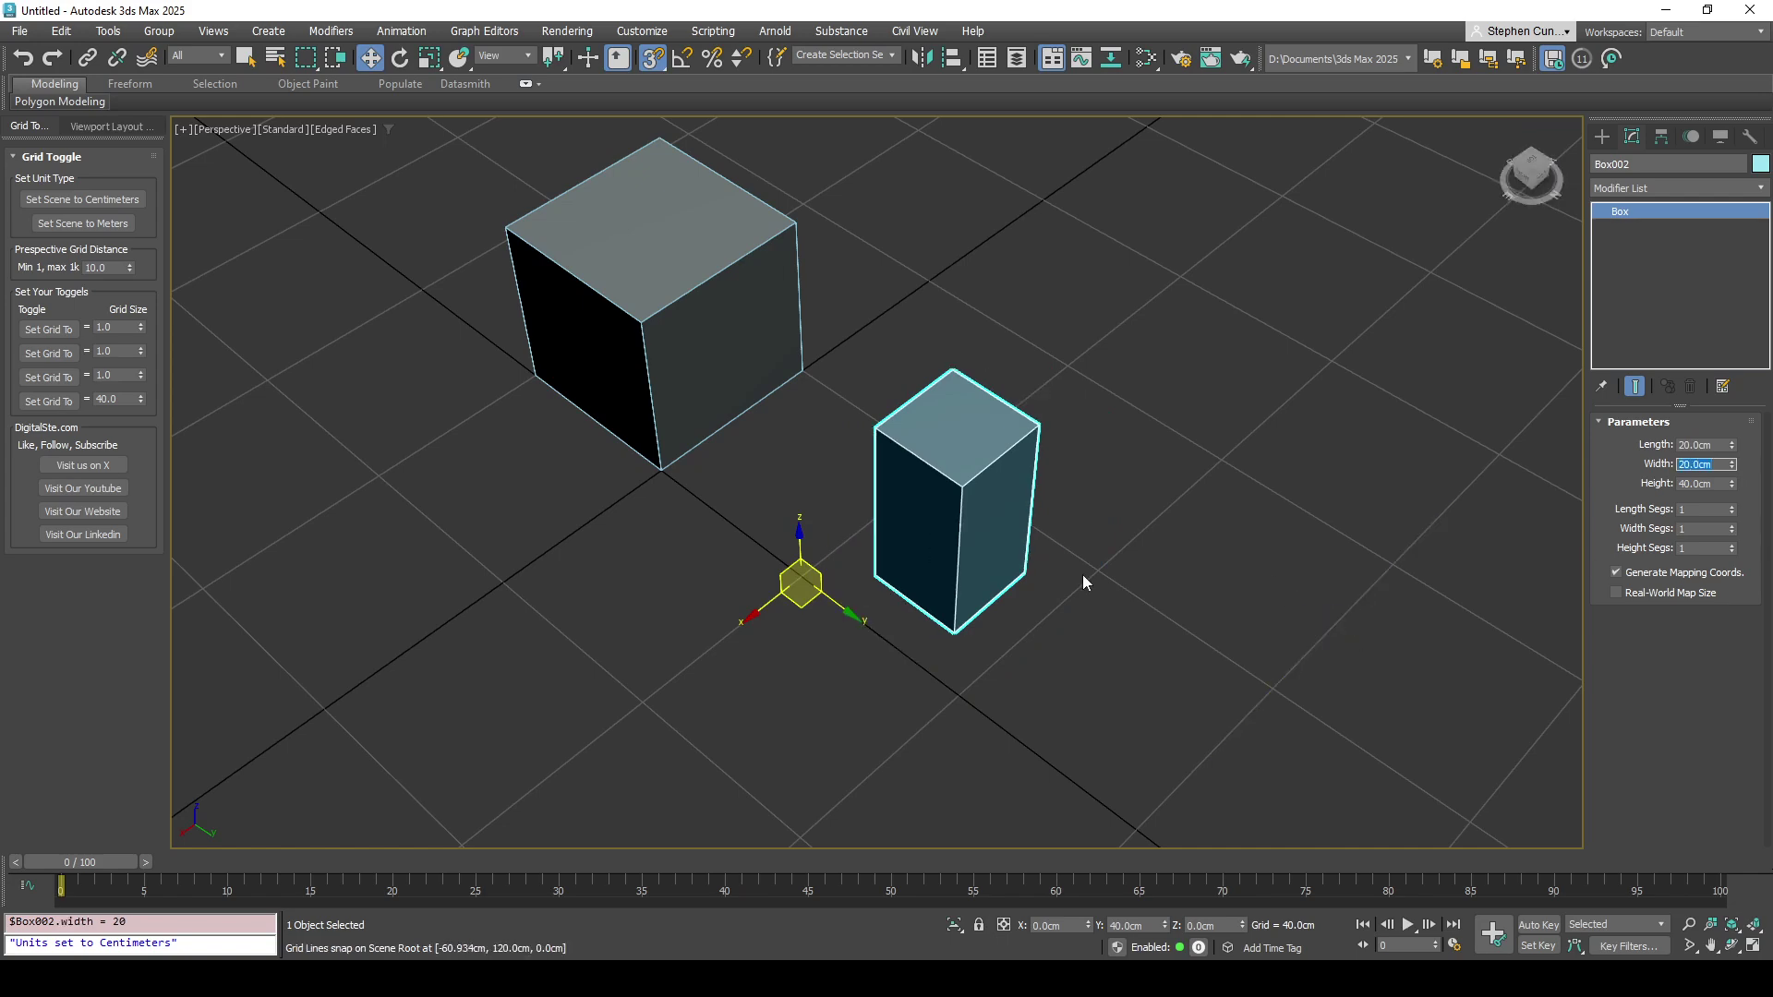
pyautogui.click(801, 591)
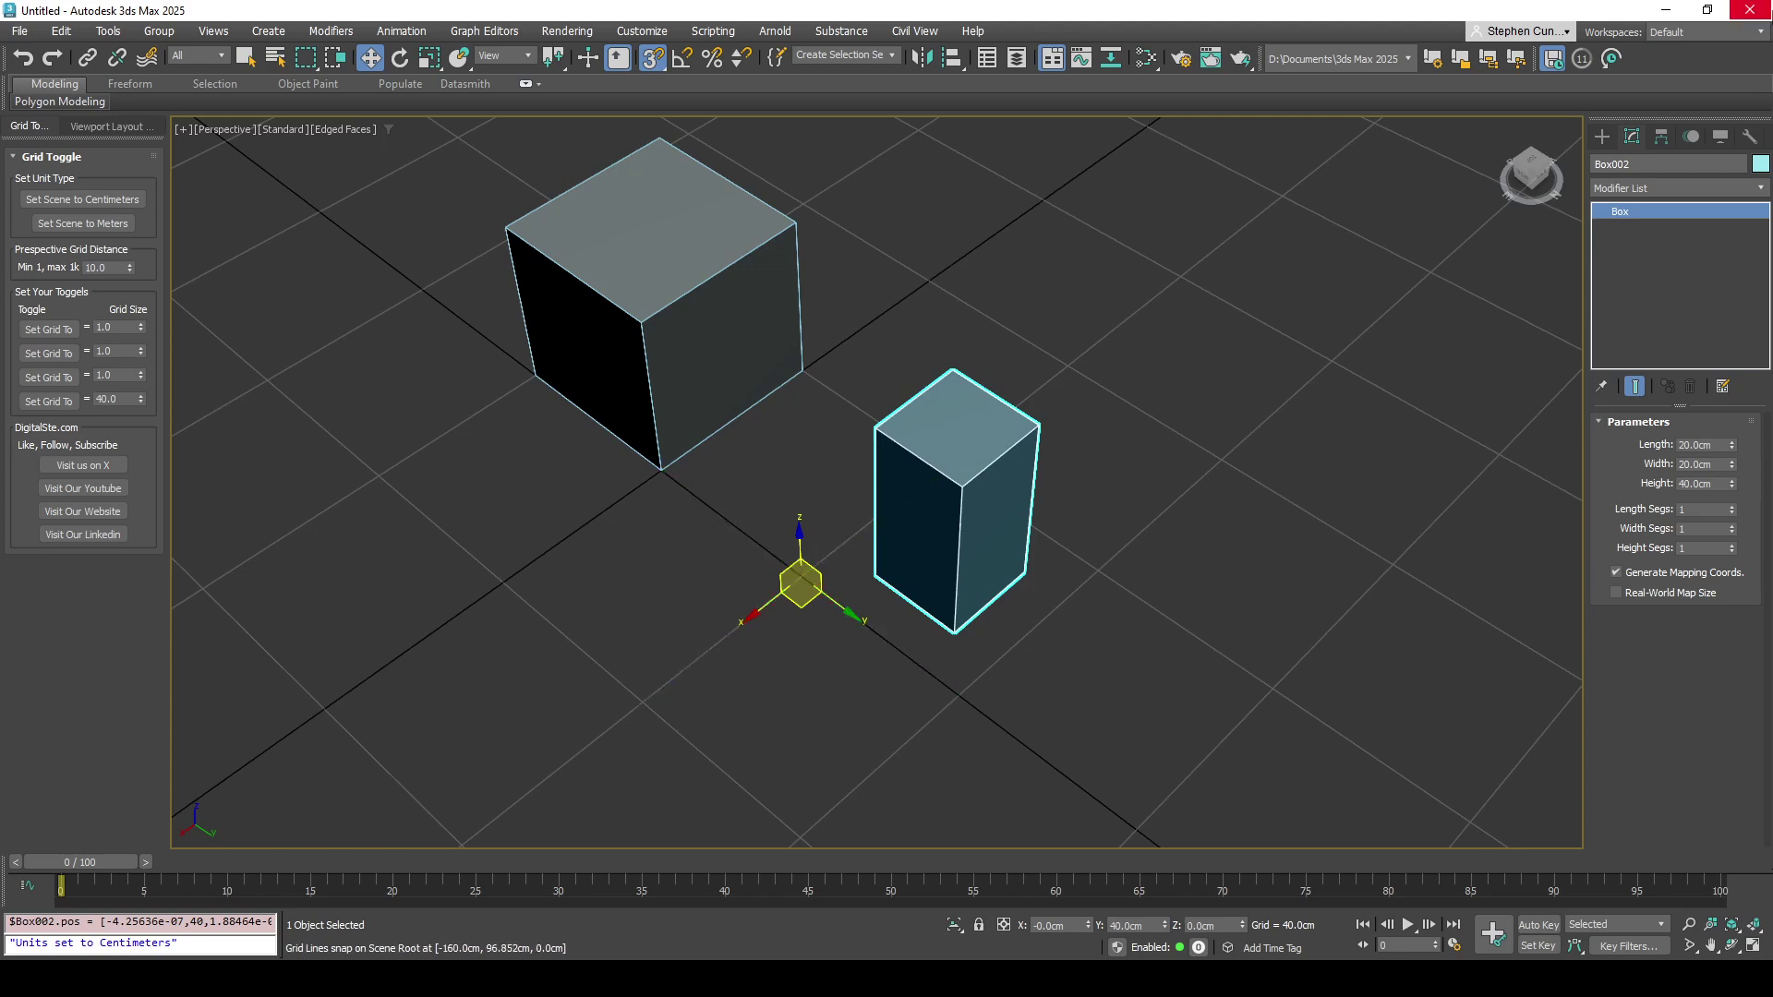
# Center the small box's pivot on the object and snap it to the box's bottom corner
pyautogui.click(1661, 135)
pyautogui.click(1674, 265)
pyautogui.click(1665, 360)
pyautogui.moveTo(953, 522); pyautogui.dragTo(655, 484)
pyautogui.click(1675, 265)
# Move the small box against the side of the 40 cm cube, at about X -19.6 cm, Y 0
pyautogui.keyDown('alt'); pyautogui.moveTo(655, 484); pyautogui.dragTo(761, 532, button='middle'); pyautogui.keyUp('alt')
pyautogui.moveTo(653, 486); pyautogui.dragTo(794, 368)
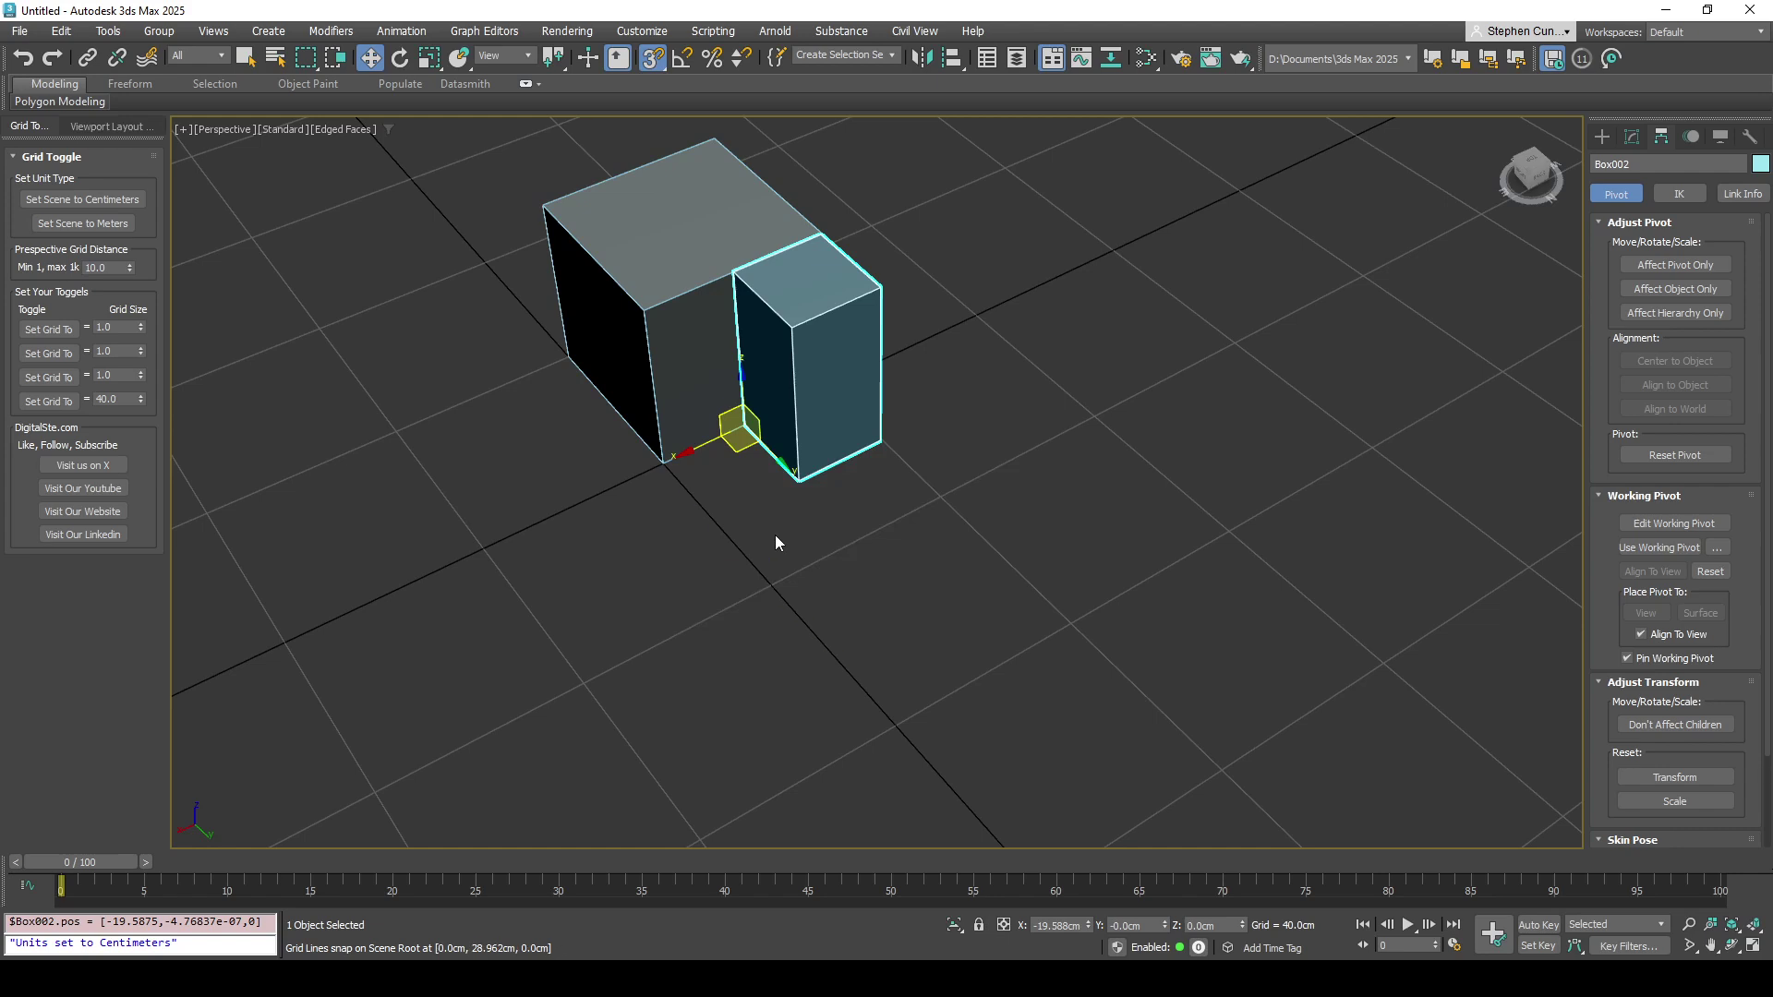
# Snap the small box to the 40 cm cube's far bottom corner at X -40, Y 0 cm
pyautogui.scroll(5, 774, 535)
pyautogui.scroll(-5, 928, 560)
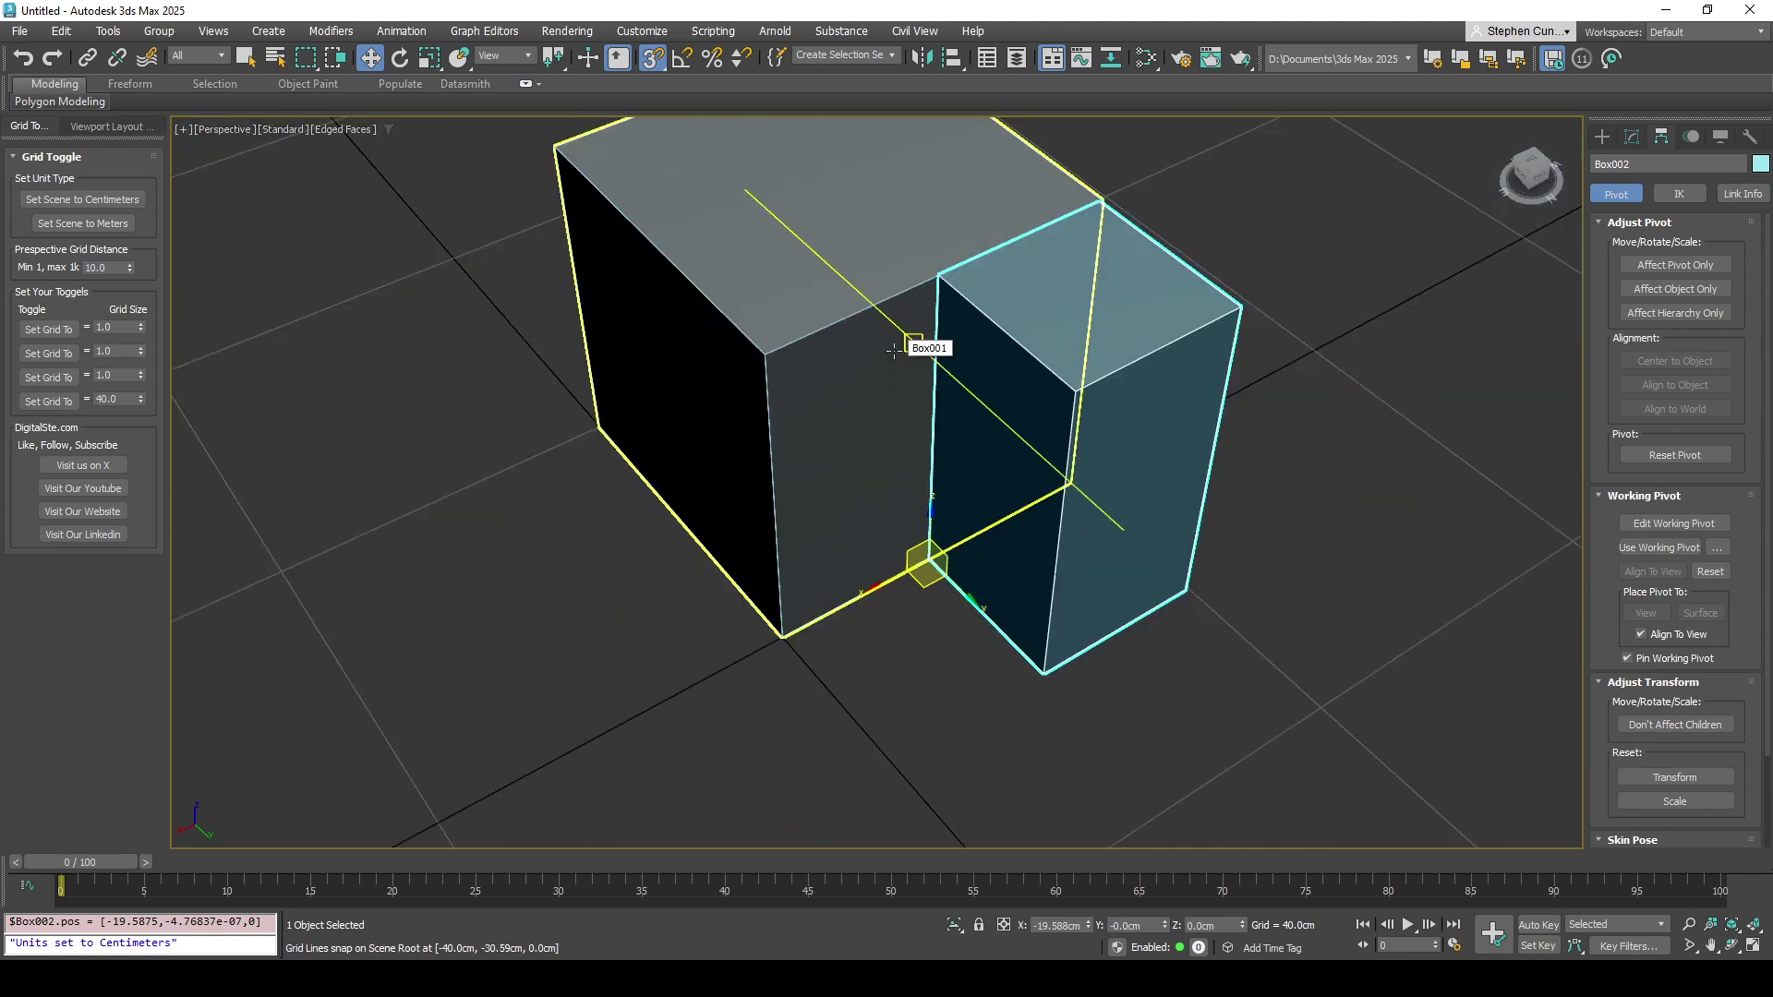
pyautogui.moveTo(926, 559); pyautogui.dragTo(1071, 492)
pyautogui.scroll(-3, 1076, 494)
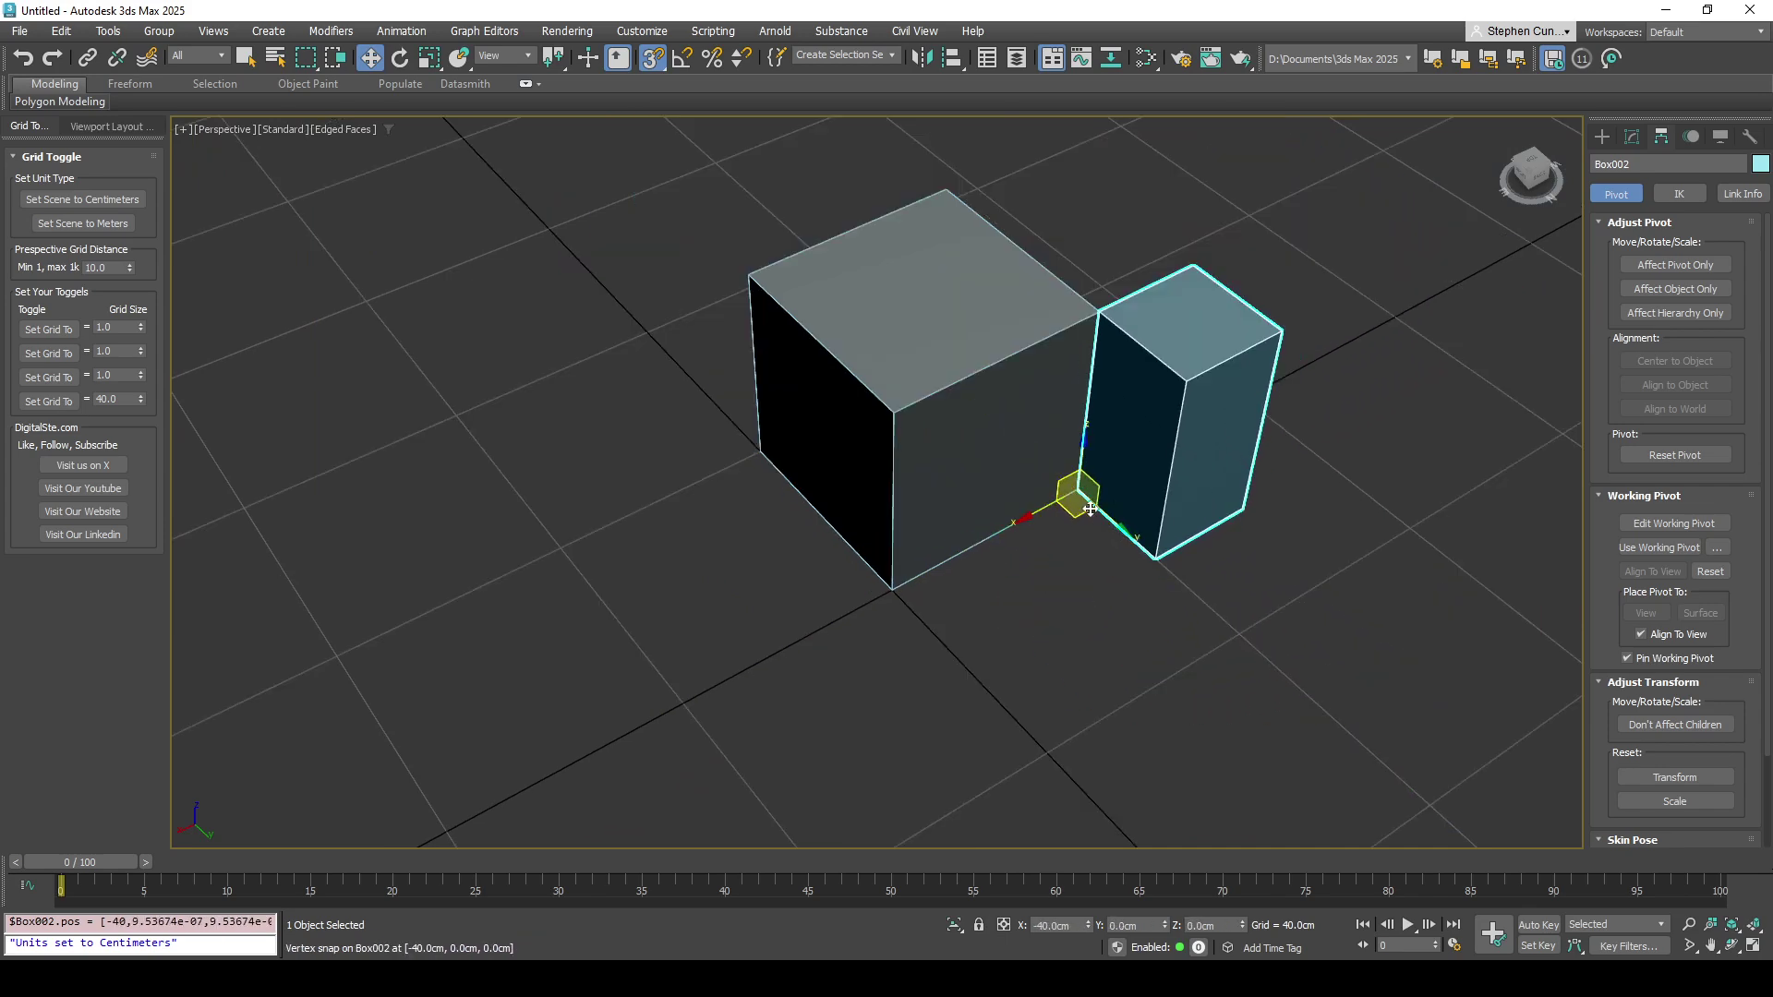
pyautogui.keyDown('alt'); pyautogui.moveTo(1120, 543); pyautogui.dragTo(932, 531, button='middle'); pyautogui.keyUp('alt')
pyautogui.moveTo(1119, 469); pyautogui.dragTo(906, 488, button='middle')
pyautogui.scroll(5, 903, 490)
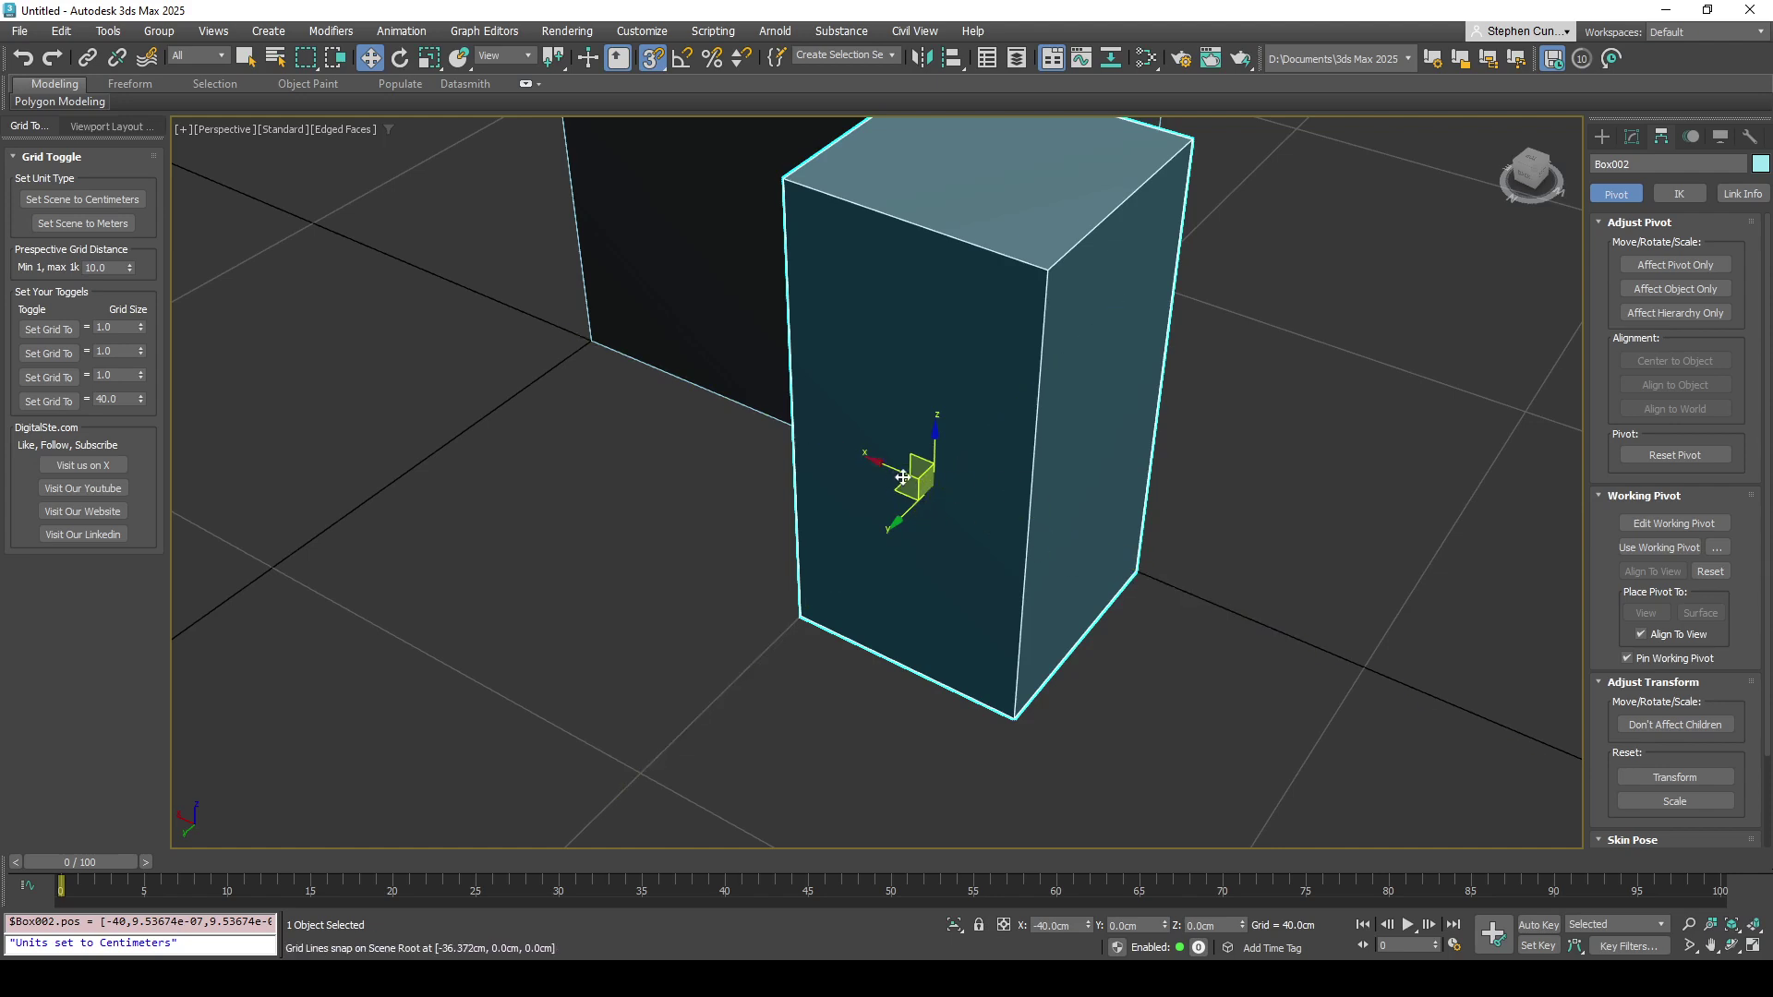
# Move the small box freely away from the cube to about X -15.3, Y 15.3, Z 1.4 cm
pyautogui.moveTo(911, 495); pyautogui.dragTo(549, 503)
pyautogui.keyDown('alt'); pyautogui.moveTo(549, 504); pyautogui.dragTo(825, 495, button='middle'); pyautogui.keyUp('alt')
pyautogui.moveTo(724, 558); pyautogui.dragTo(829, 480, button='middle')
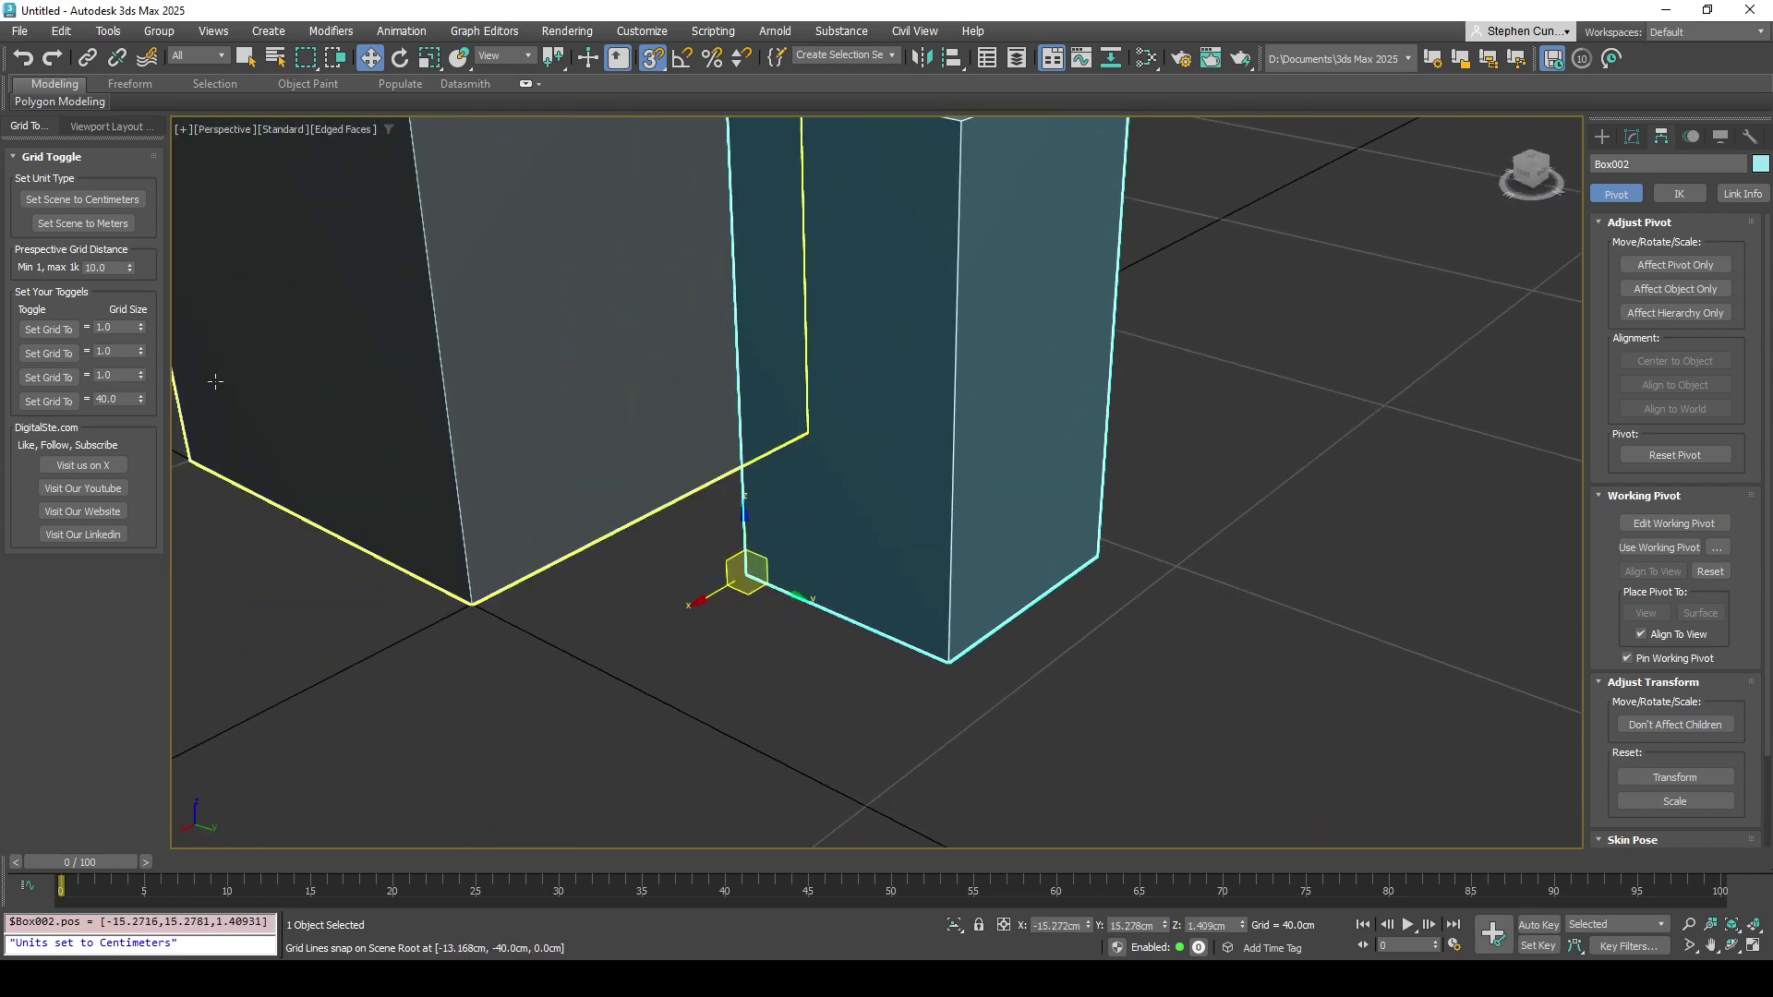
# Set the third grid toggle to 20 cm and snap the small box against the cube at X -20, Y 0 cm
pyautogui.write('20')
pyautogui.press('Return')
pyautogui.scroll(-3, 803, 522)
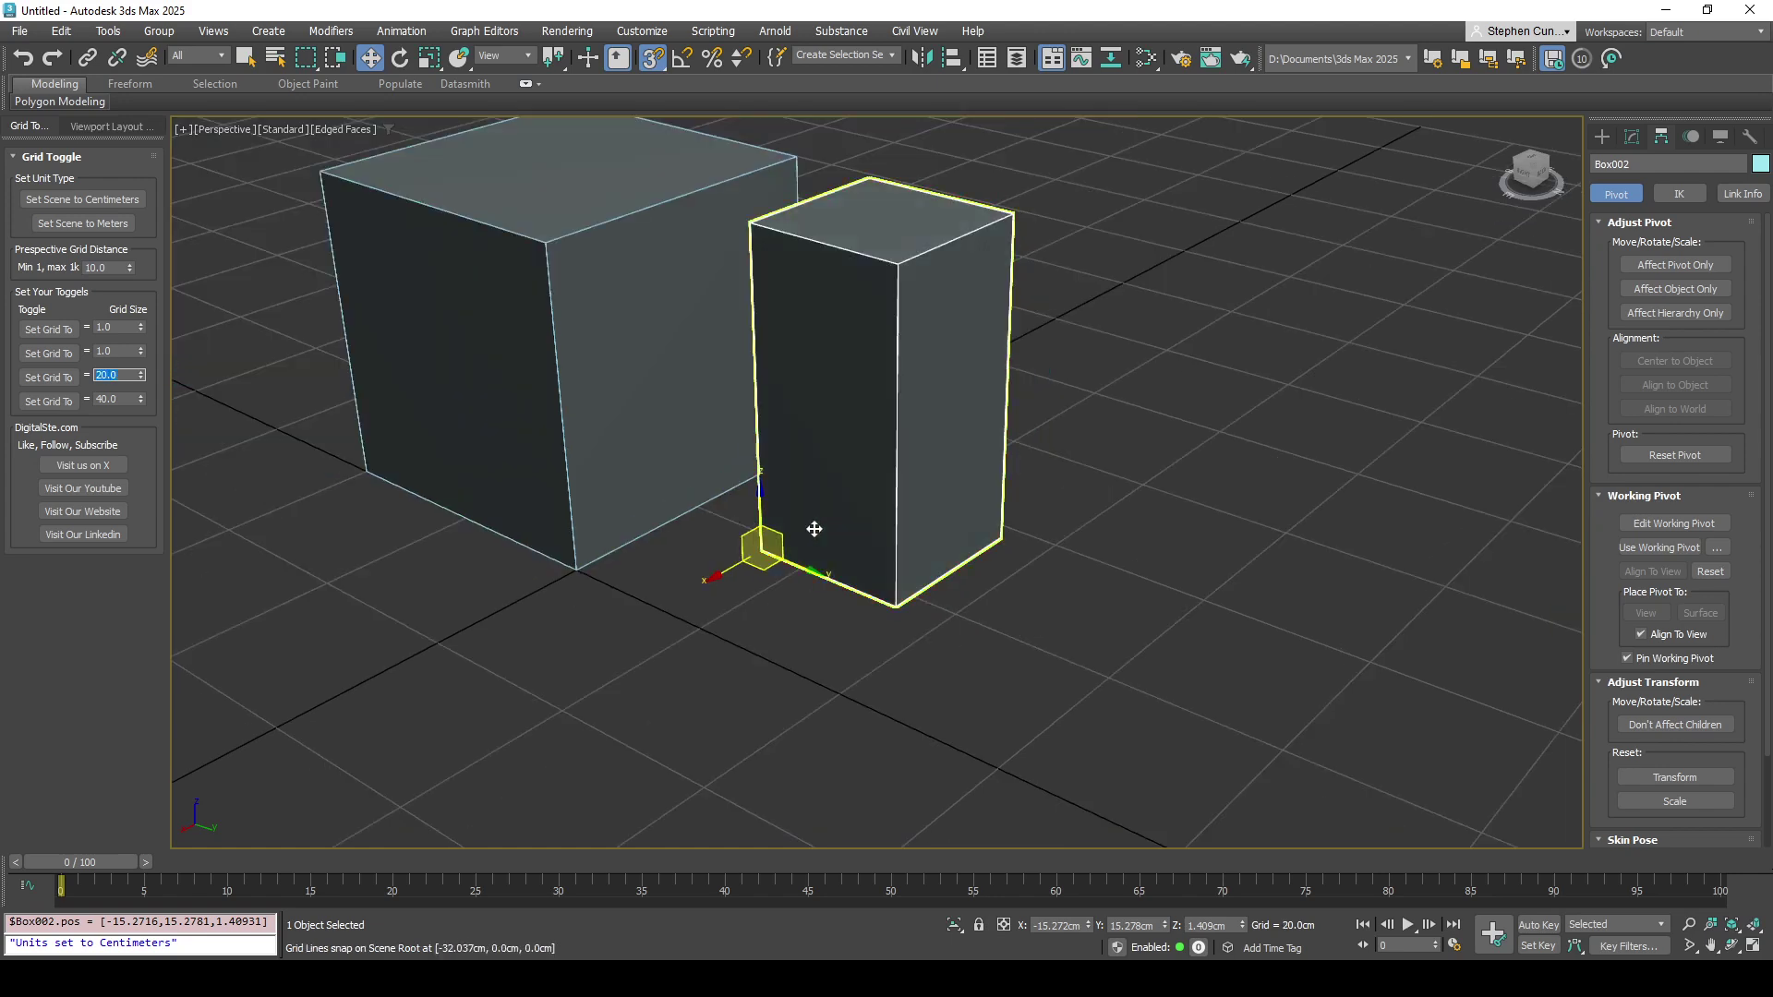
pyautogui.keyDown('alt'); pyautogui.moveTo(818, 536); pyautogui.dragTo(909, 556, button='middle'); pyautogui.keyUp('alt')
pyautogui.moveTo(768, 564); pyautogui.dragTo(687, 503)
pyautogui.scroll(-2, 688, 508)
pyautogui.moveTo(691, 550); pyautogui.dragTo(769, 578, button='middle')
# Clone the 20 cm box along the row to about X -26.3, Y 40 cm
pyautogui.click(1064, 706)
pyautogui.click(808, 521)
pyautogui.moveTo(792, 535)
pyautogui.keyDown('shift'); pyautogui.mouseDown()
pyautogui.moveTo(965, 567)
pyautogui.moveTo(1015, 556)
pyautogui.mouseUp(); pyautogui.keyUp('shift')
pyautogui.click(879, 572)
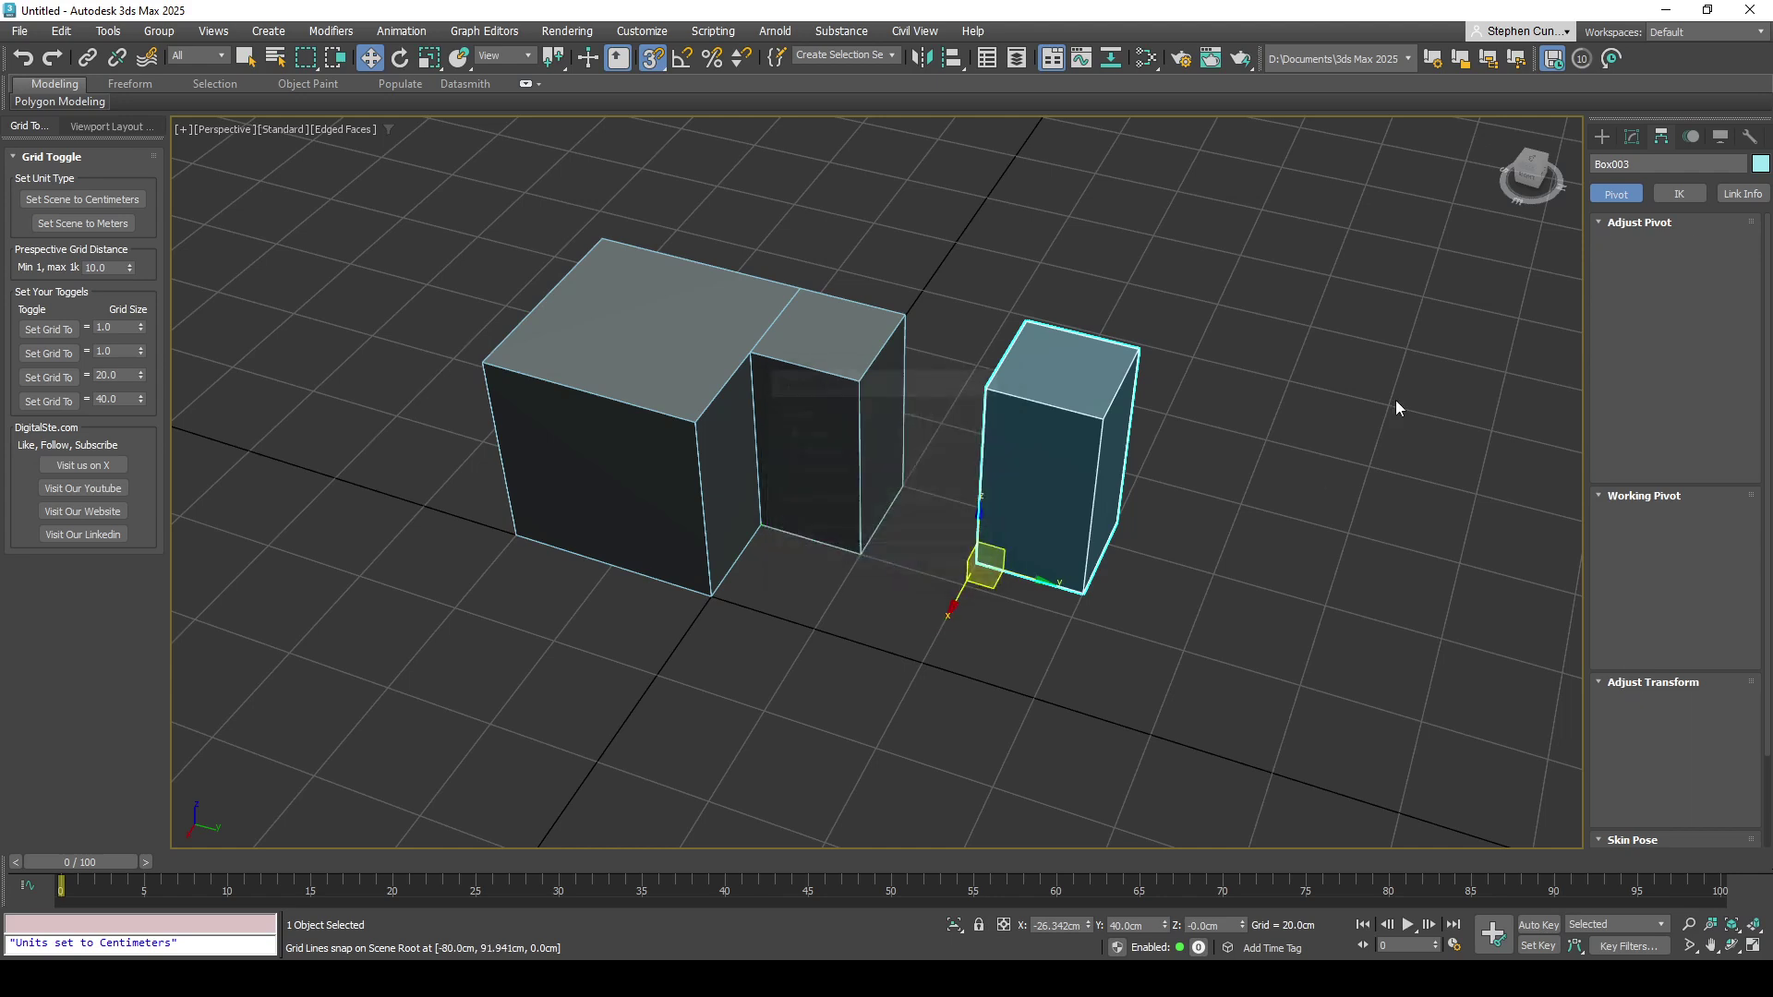
# Set the new copy's length and width to 10 cm
pyautogui.click(1659, 138)
pyautogui.click(1633, 139)
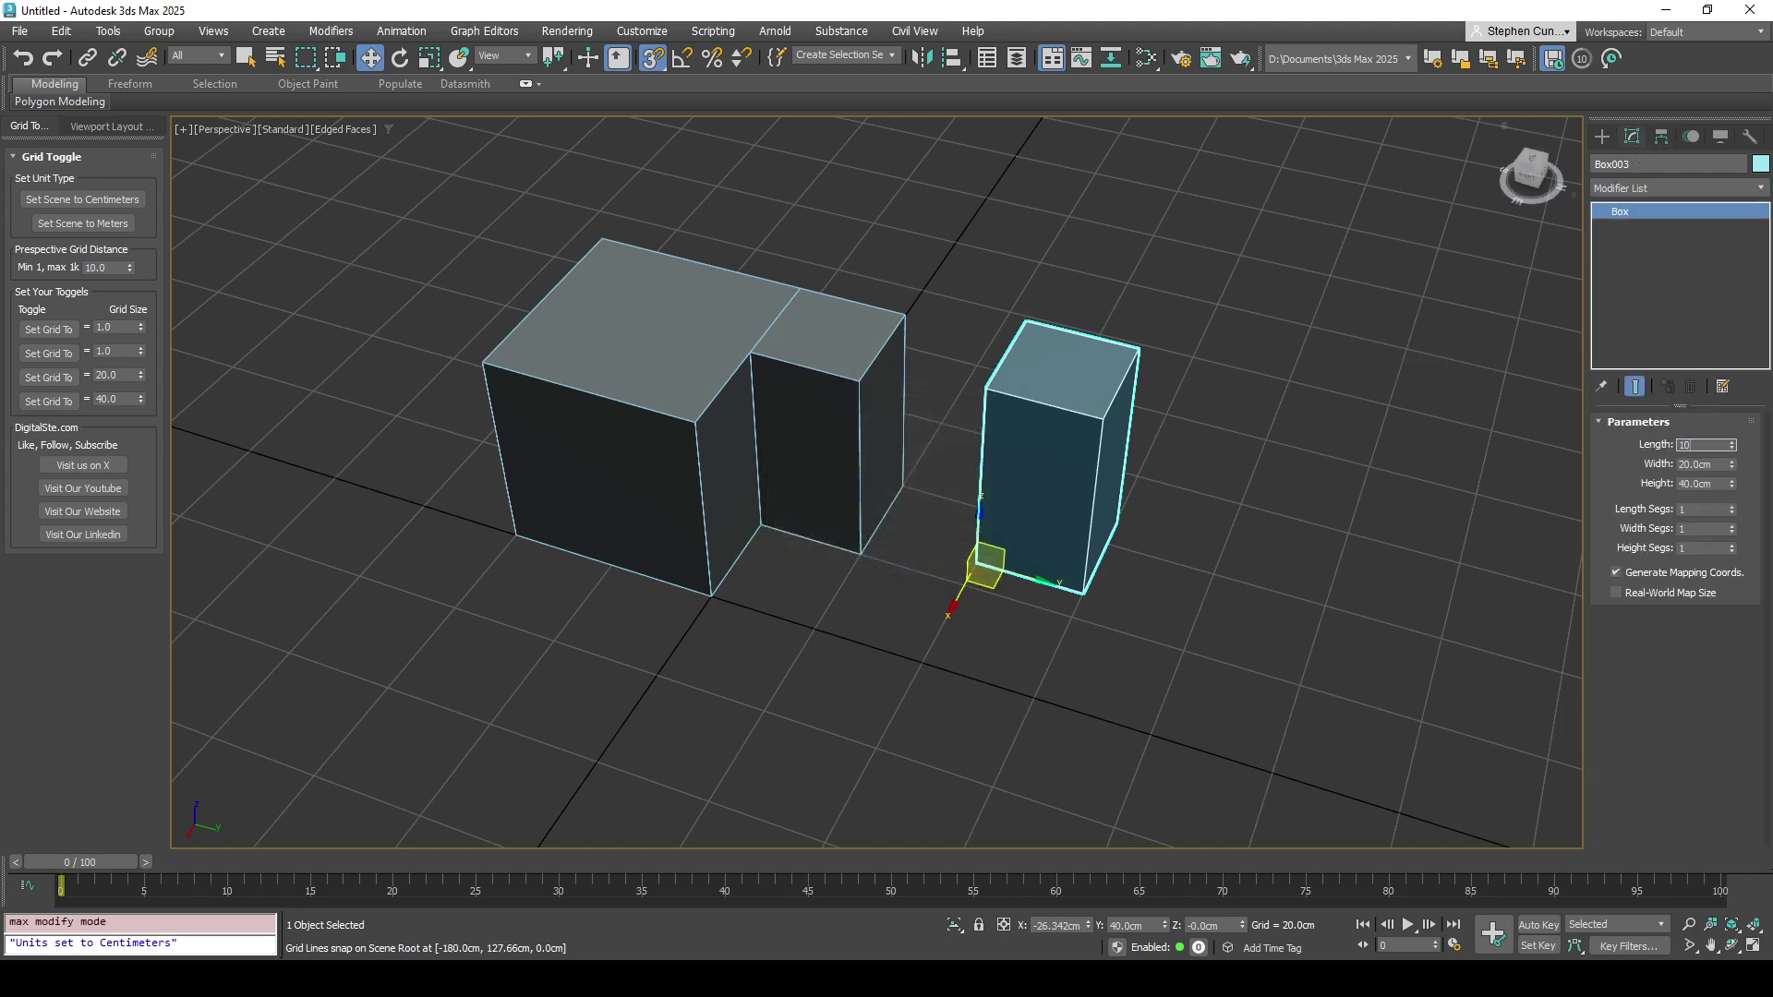
pyautogui.write('10')
pyautogui.press('Tab')
pyautogui.press('Tab')
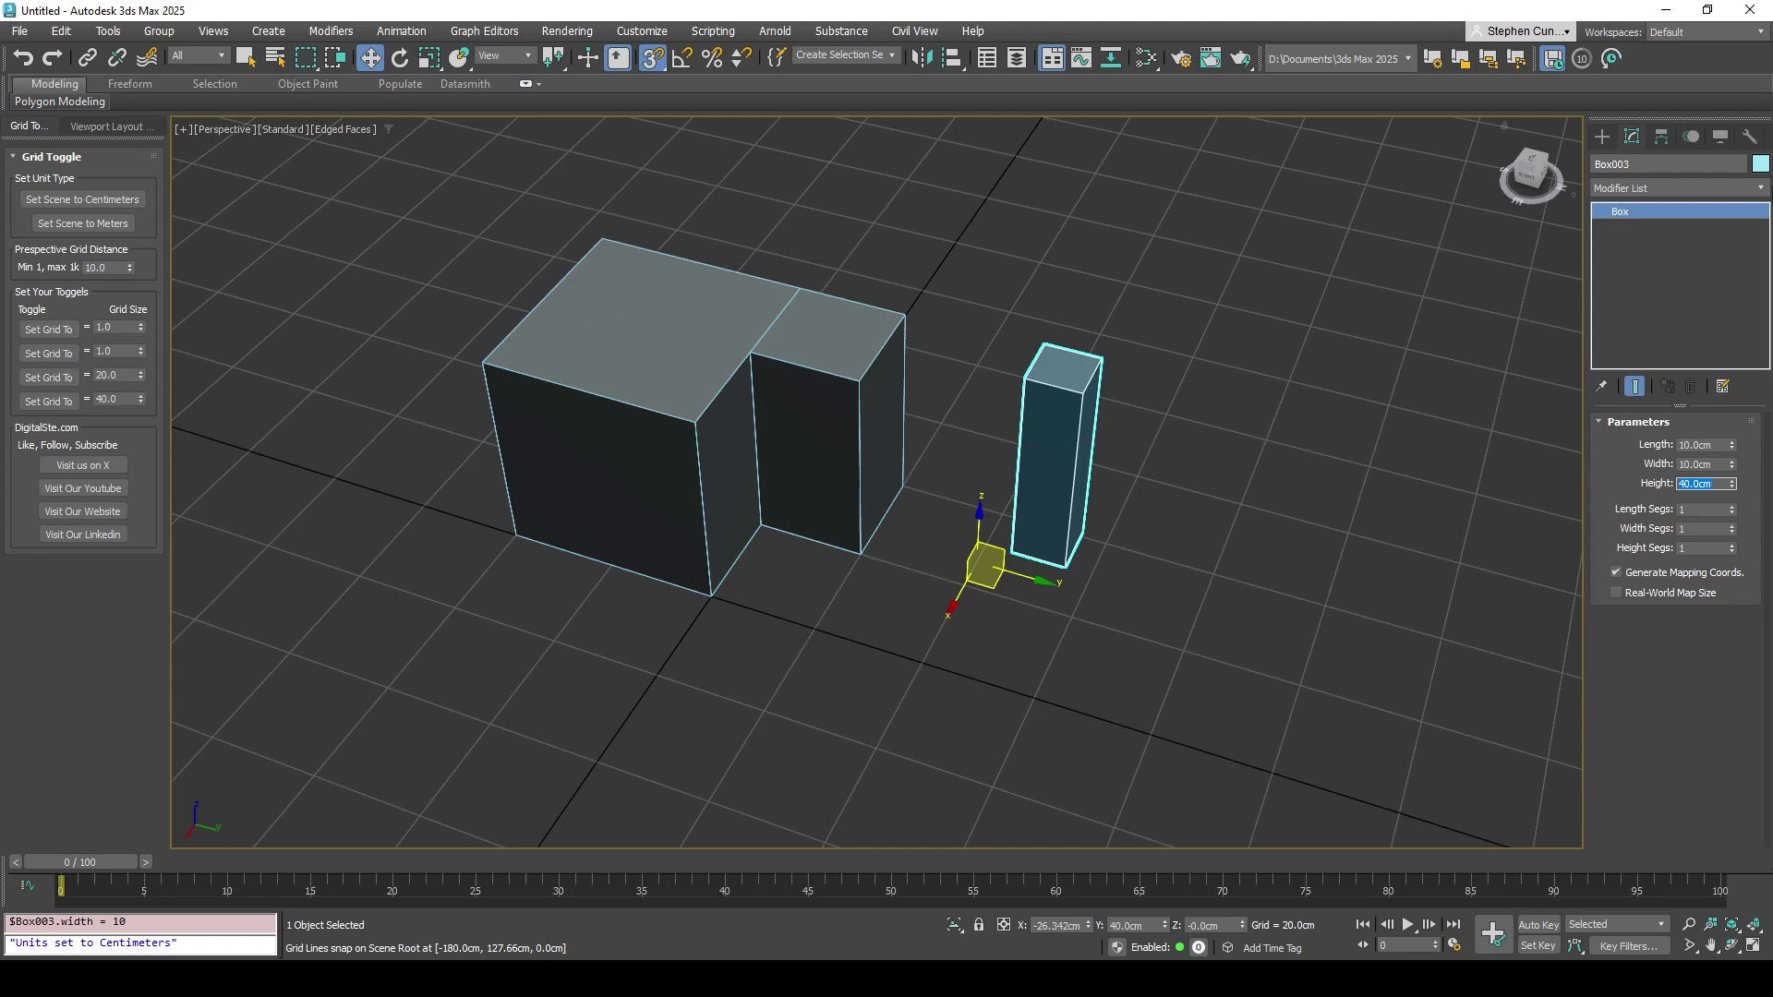
# Snap the thin box's pivot to its bottom corner and snap the box to X -20, Y 20 cm
pyautogui.click(1660, 136)
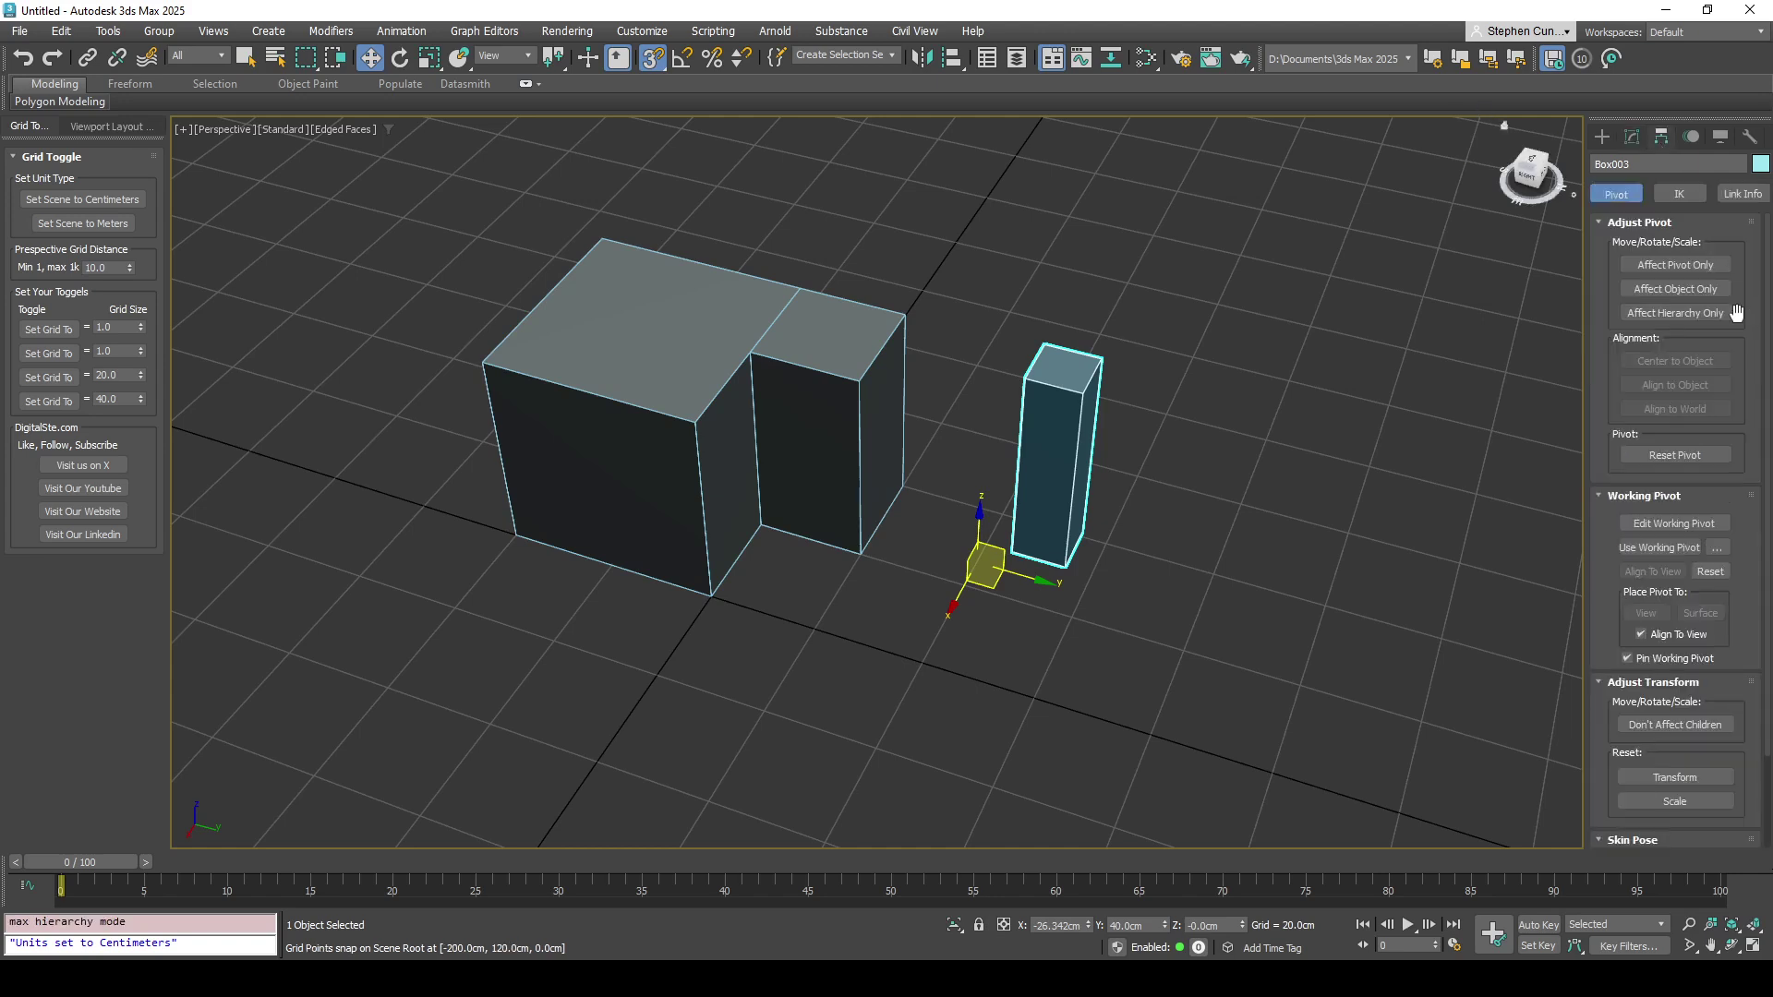
pyautogui.click(1675, 265)
pyautogui.moveTo(995, 504); pyautogui.dragTo(1032, 495)
pyautogui.click(1632, 275)
pyautogui.moveTo(1023, 557); pyautogui.dragTo(865, 560)
pyautogui.keyDown('alt'); pyautogui.moveTo(1025, 572); pyautogui.dragTo(796, 579, button='middle'); pyautogui.keyUp('alt')
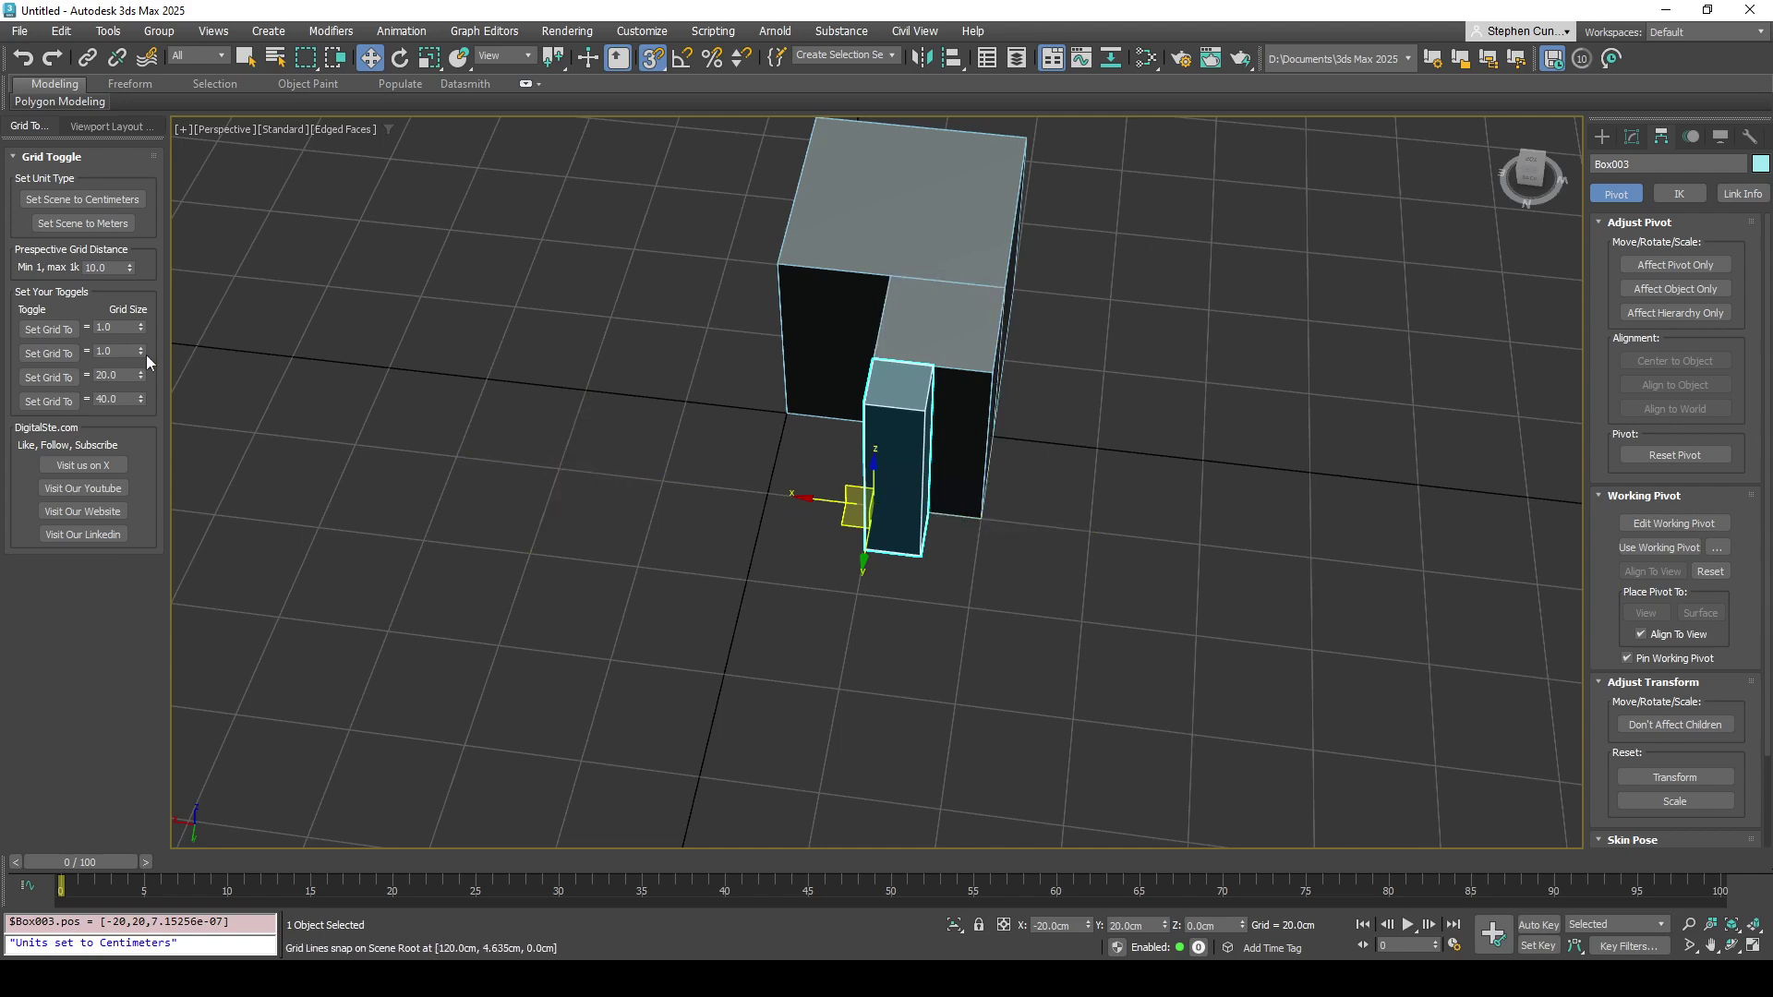
# Set the second grid toggle to 10 cm and snap the thin box to X -30, Y 20 cm
pyautogui.press('Return')
pyautogui.moveTo(855, 506); pyautogui.dragTo(907, 507)
pyautogui.keyDown('alt'); pyautogui.moveTo(906, 507); pyautogui.dragTo(900, 563, button='middle'); pyautogui.keyUp('alt')
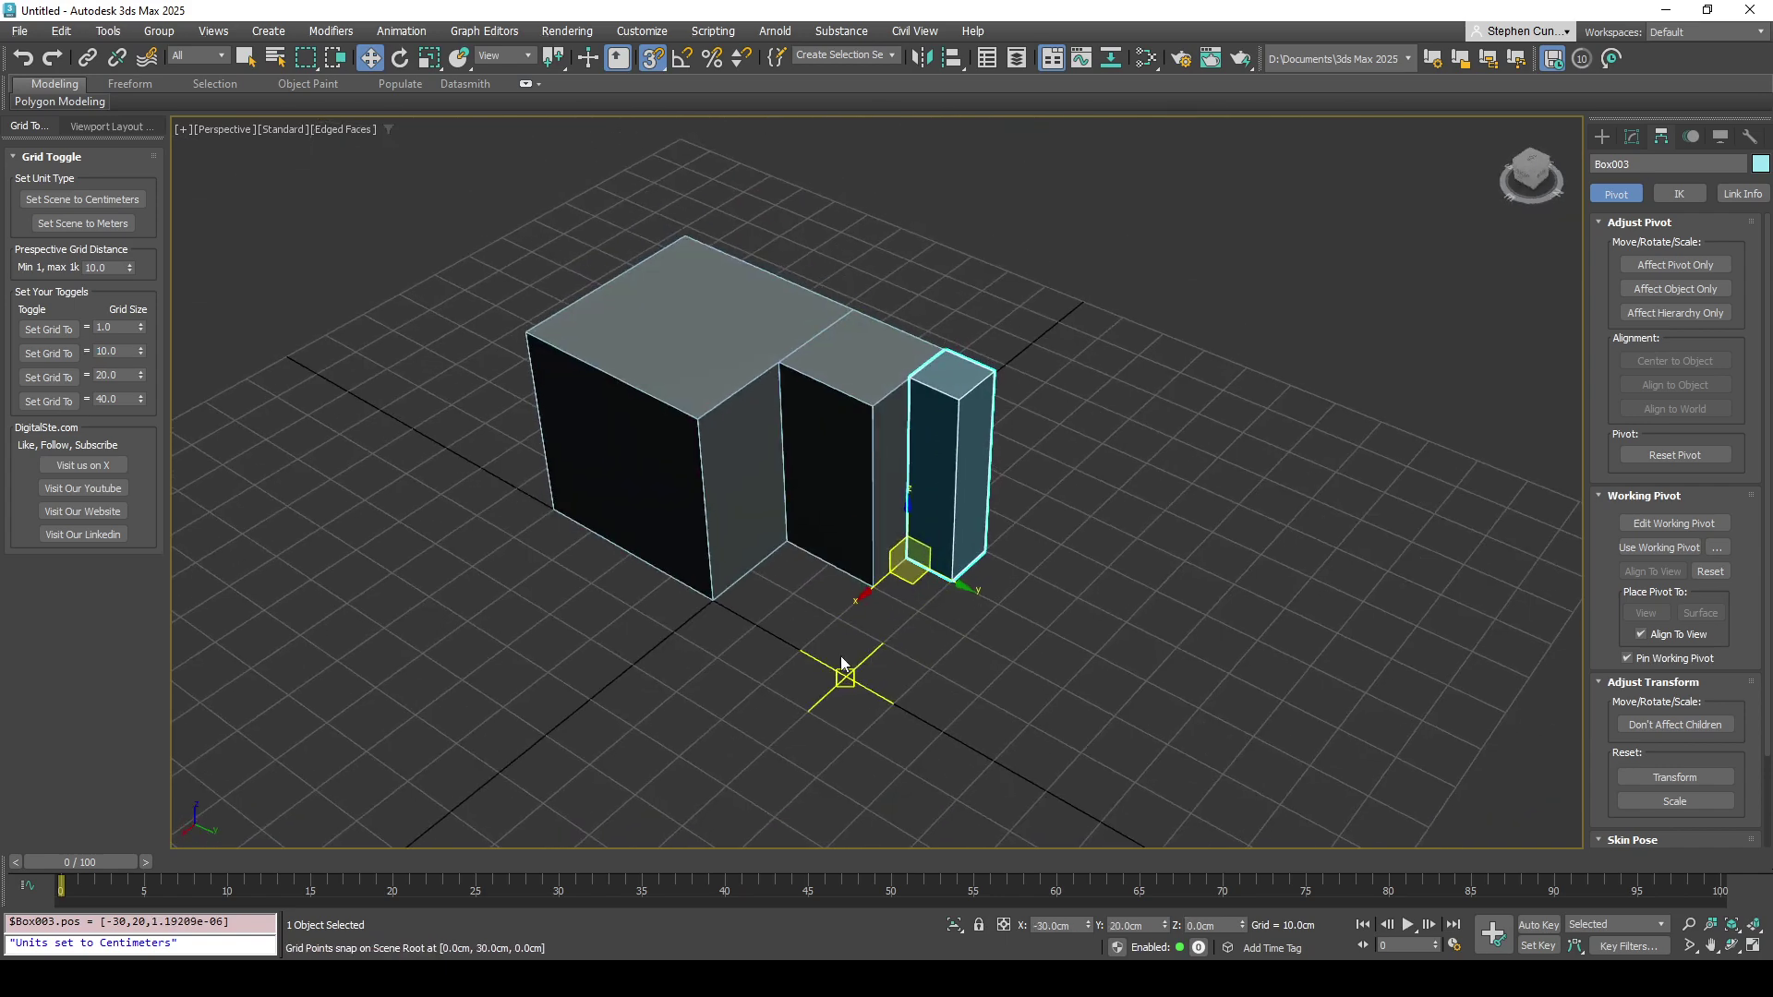
pyautogui.moveTo(859, 662); pyautogui.dragTo(837, 658, button='middle')
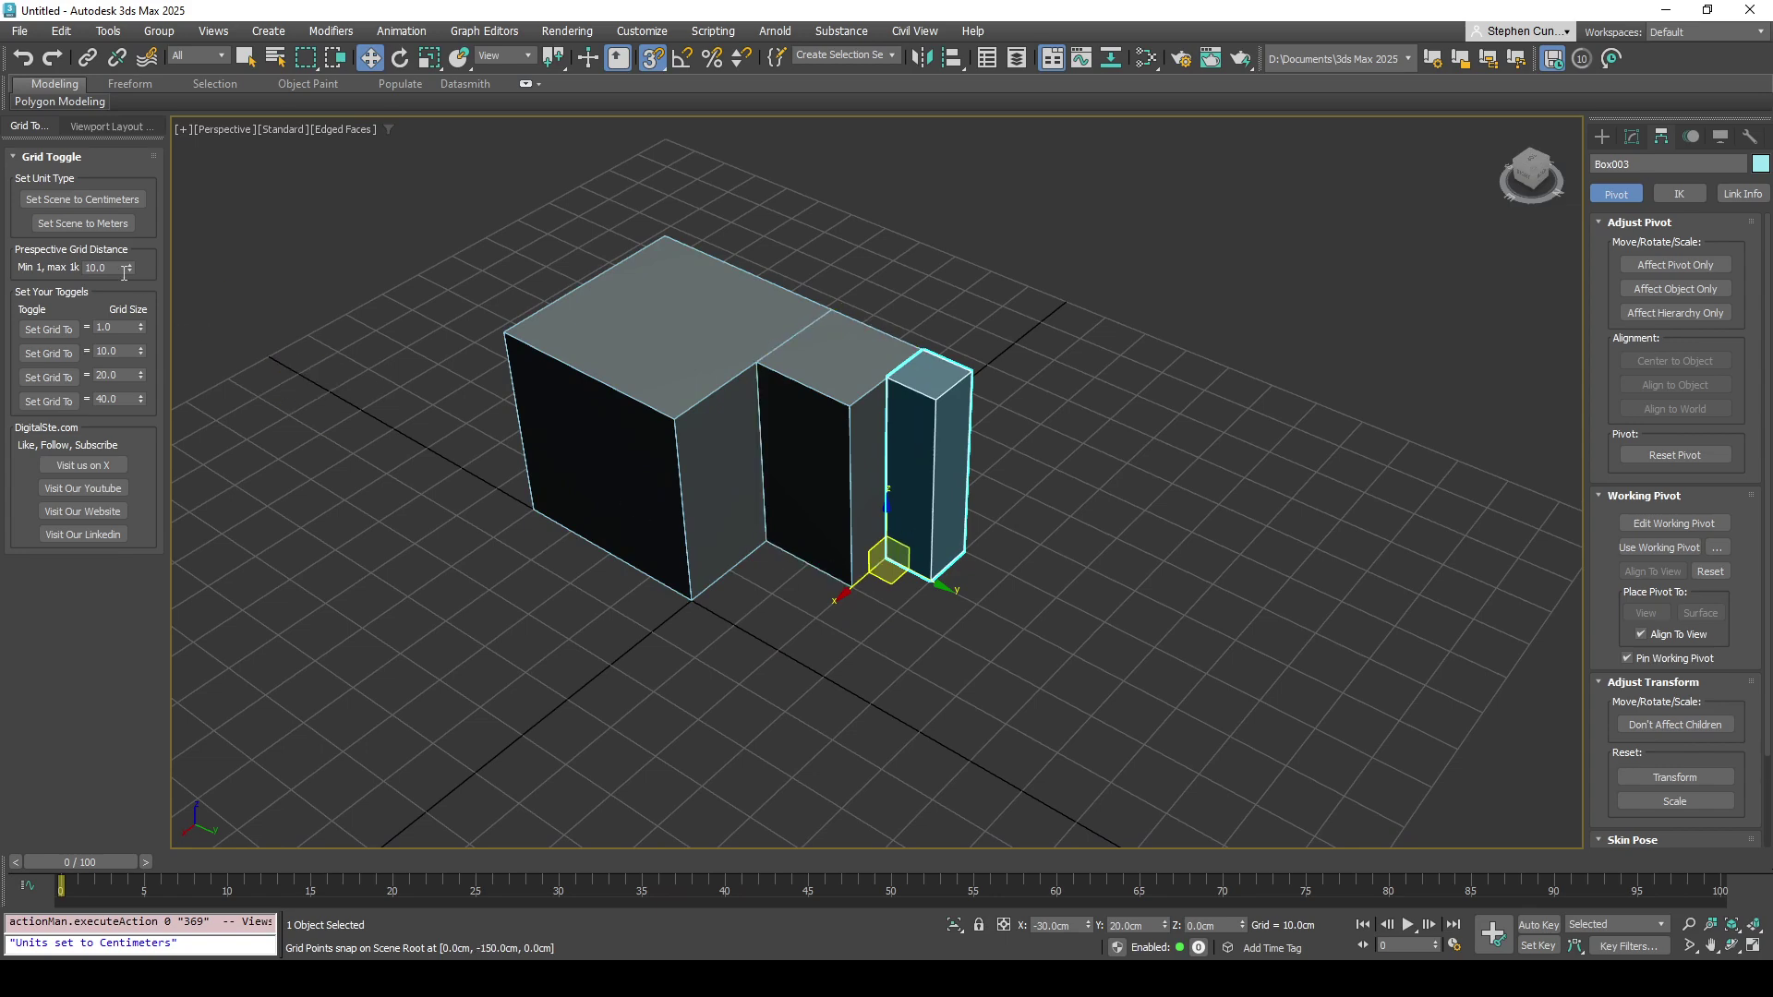
# Raise the perspective grid distance to 280.2 so the grid extends farther from the boxes
pyautogui.moveTo(128, 266); pyautogui.dragTo(209, 42)
pyautogui.scroll(-4, 805, 582)
pyautogui.keyDown('alt'); pyautogui.moveTo(818, 611); pyautogui.dragTo(947, 607, button='middle'); pyautogui.keyUp('alt')
pyautogui.moveTo(133, 266); pyautogui.dragTo(281, 766)
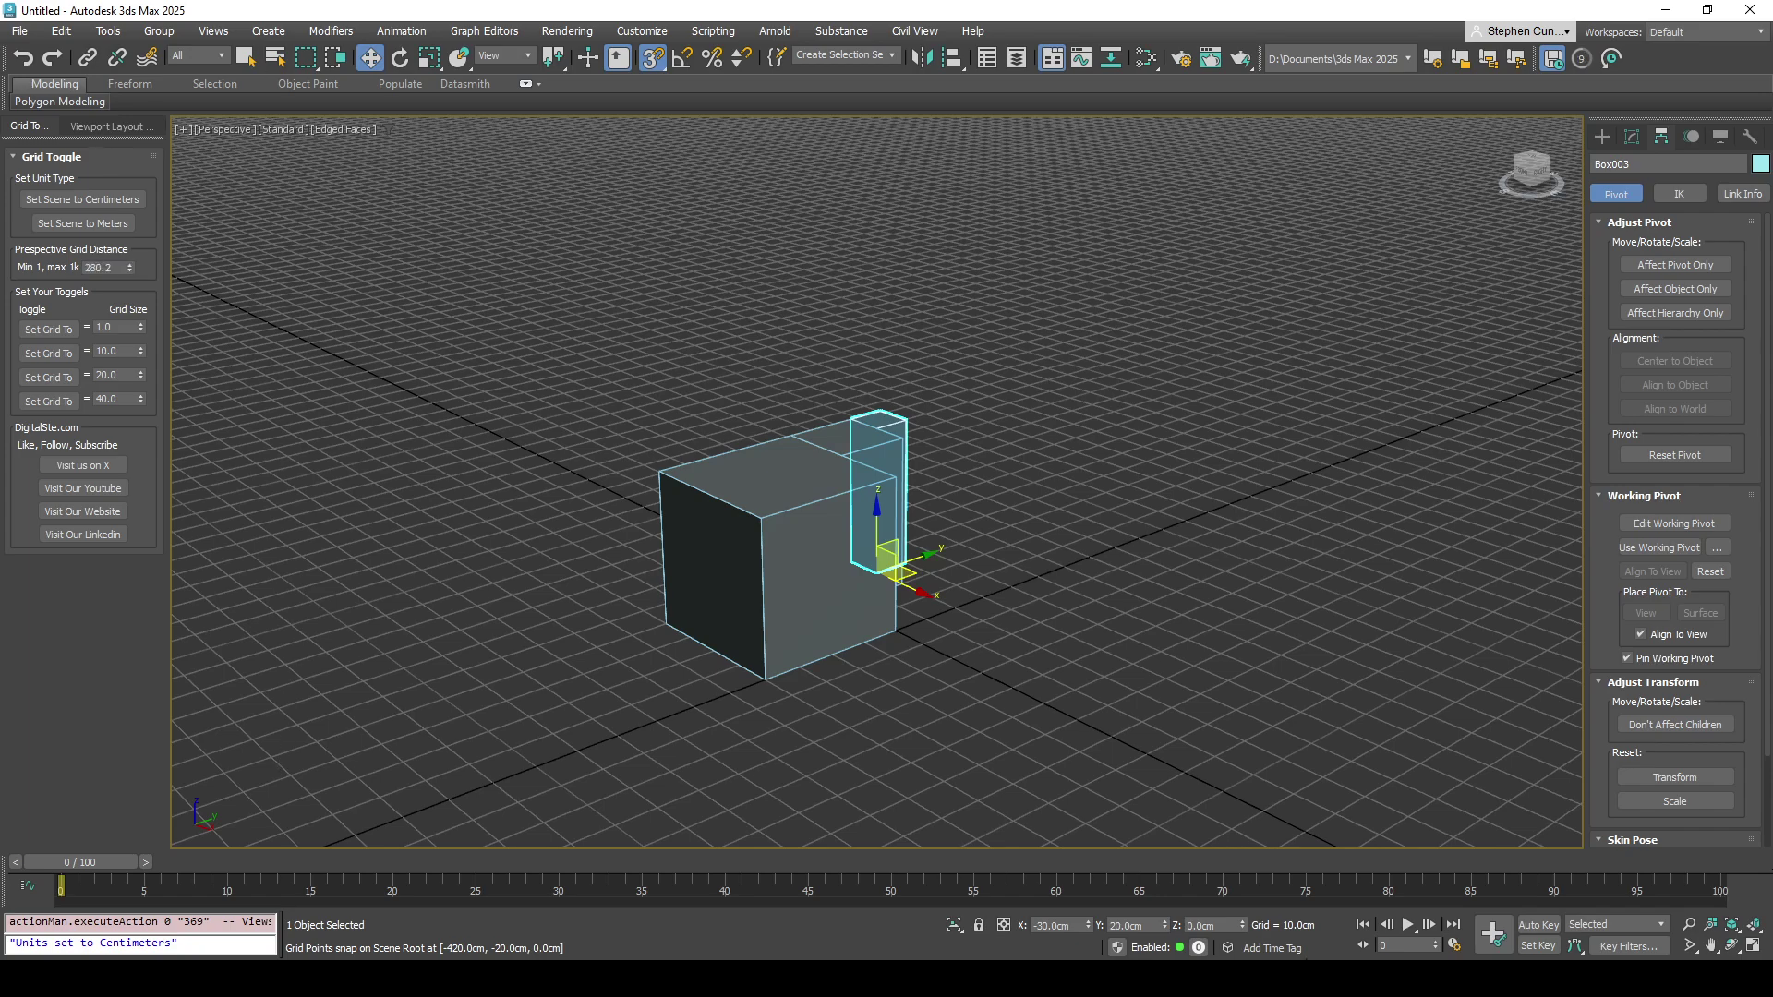
pyautogui.scroll(-3, 1076, 530)
pyautogui.moveTo(1067, 551)
pyautogui.keyDown('alt'); pyautogui.mouseDown(button='middle')
pyautogui.moveTo(1071, 515)
pyautogui.moveTo(1085, 545)
pyautogui.moveTo(1062, 540)
pyautogui.mouseUp(button='middle'); pyautogui.keyUp('alt')
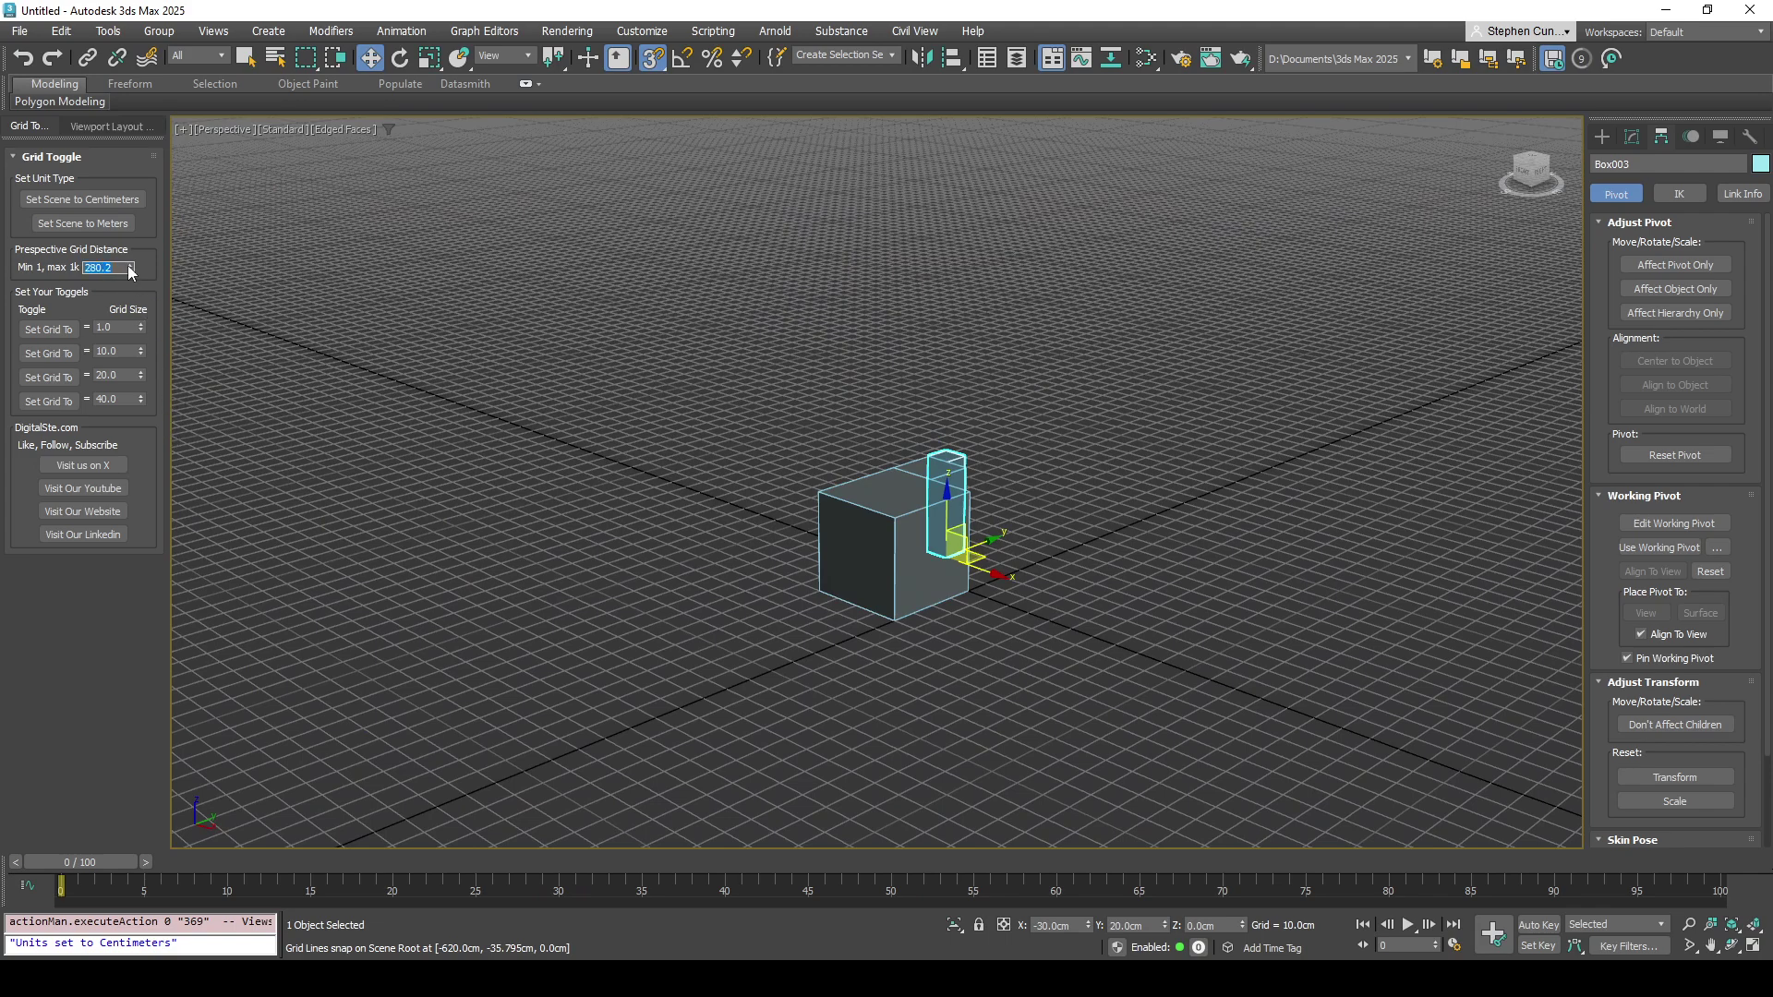
# Lower the perspective grid distance to 28.9
pyautogui.moveTo(130, 272); pyautogui.dragTo(141, 637)
pyautogui.moveTo(118, 115); pyautogui.dragTo(185, 672)
pyautogui.scroll(10, 1076, 534)
pyautogui.scroll(-8, 963, 538)
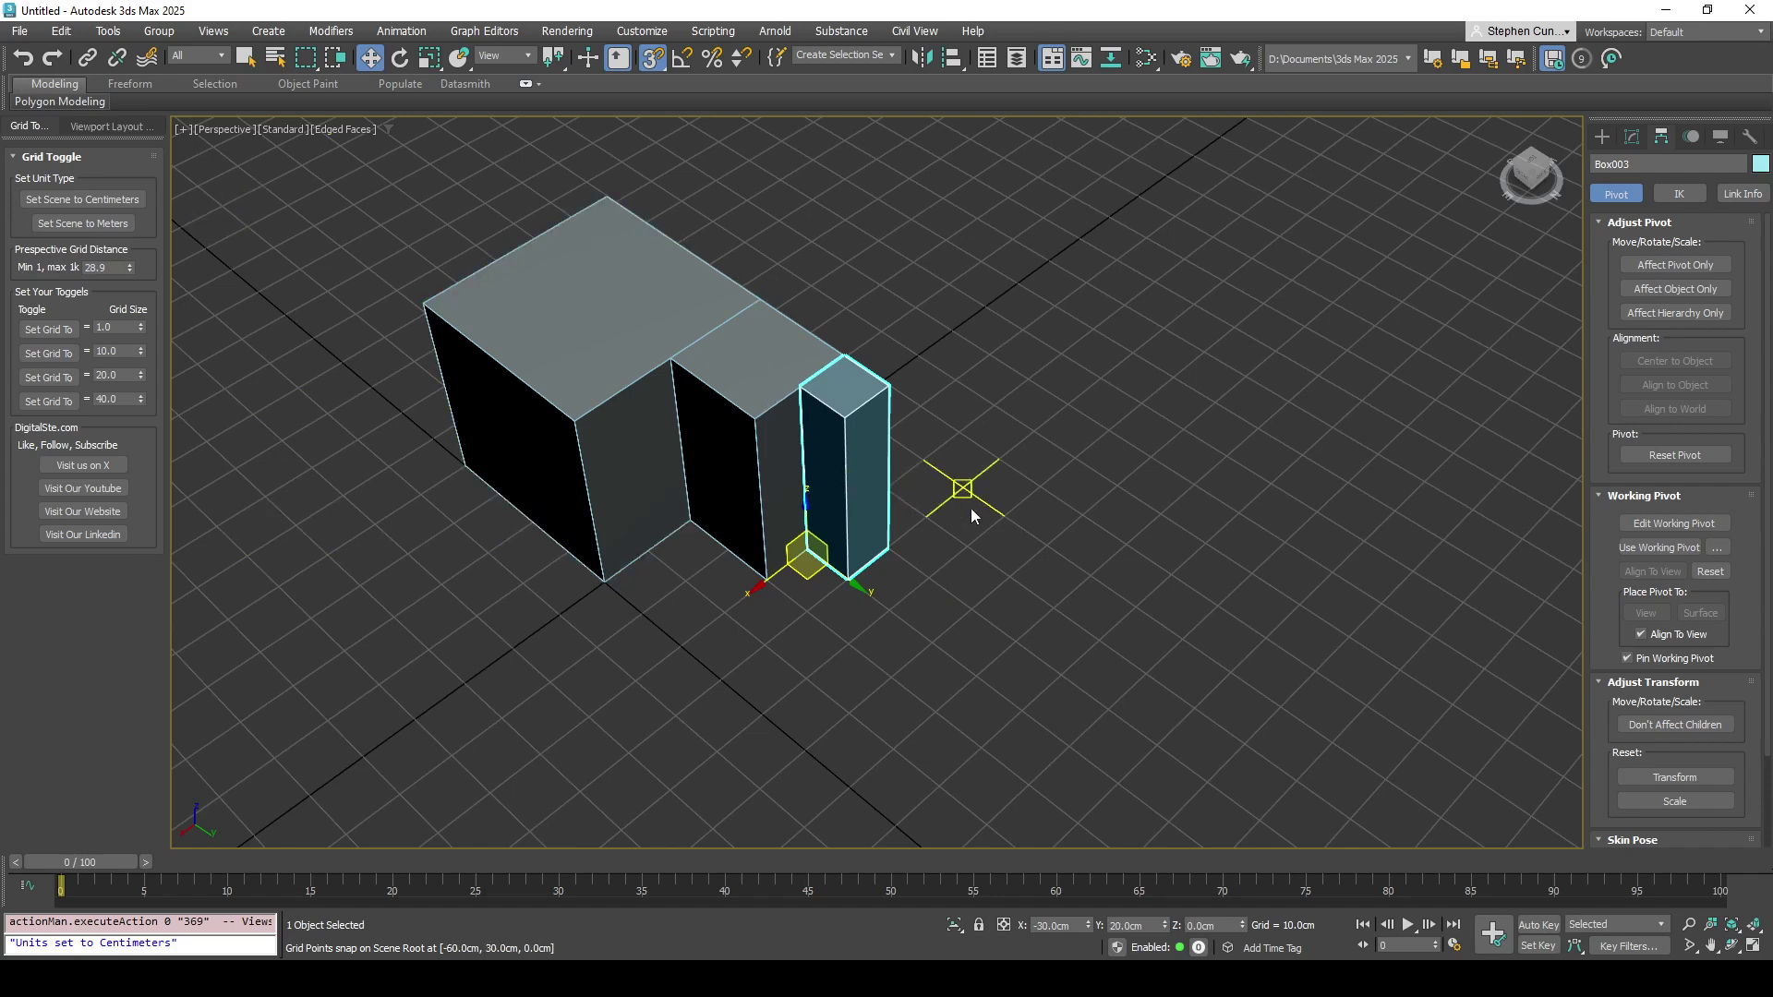
# Clone the 40 cm cube and snap the copy beside the thin box at X 0, Y 30 cm
pyautogui.click(810, 559)
pyautogui.moveTo(808, 573)
pyautogui.mouseDown()
pyautogui.moveTo(917, 605)
pyautogui.moveTo(804, 554)
pyautogui.mouseUp()
pyautogui.keyDown('alt'); pyautogui.moveTo(803, 554); pyautogui.dragTo(892, 597, button='middle'); pyautogui.keyUp('alt')
pyautogui.click(507, 598)
pyautogui.keyDown('alt'); pyautogui.moveTo(209, 612); pyautogui.dragTo(771, 526, button='middle'); pyautogui.keyUp('alt')
pyautogui.moveTo(620, 456)
pyautogui.keyDown('shift'); pyautogui.mouseDown()
pyautogui.moveTo(704, 554)
pyautogui.moveTo(1119, 613)
pyautogui.moveTo(935, 610)
pyautogui.mouseUp(); pyautogui.keyUp('shift')
pyautogui.click(876, 568)
pyautogui.moveTo(875, 591)
pyautogui.keyDown('alt'); pyautogui.mouseDown(button='middle')
pyautogui.moveTo(954, 681)
pyautogui.moveTo(928, 554)
pyautogui.mouseUp(button='middle'); pyautogui.keyUp('alt')
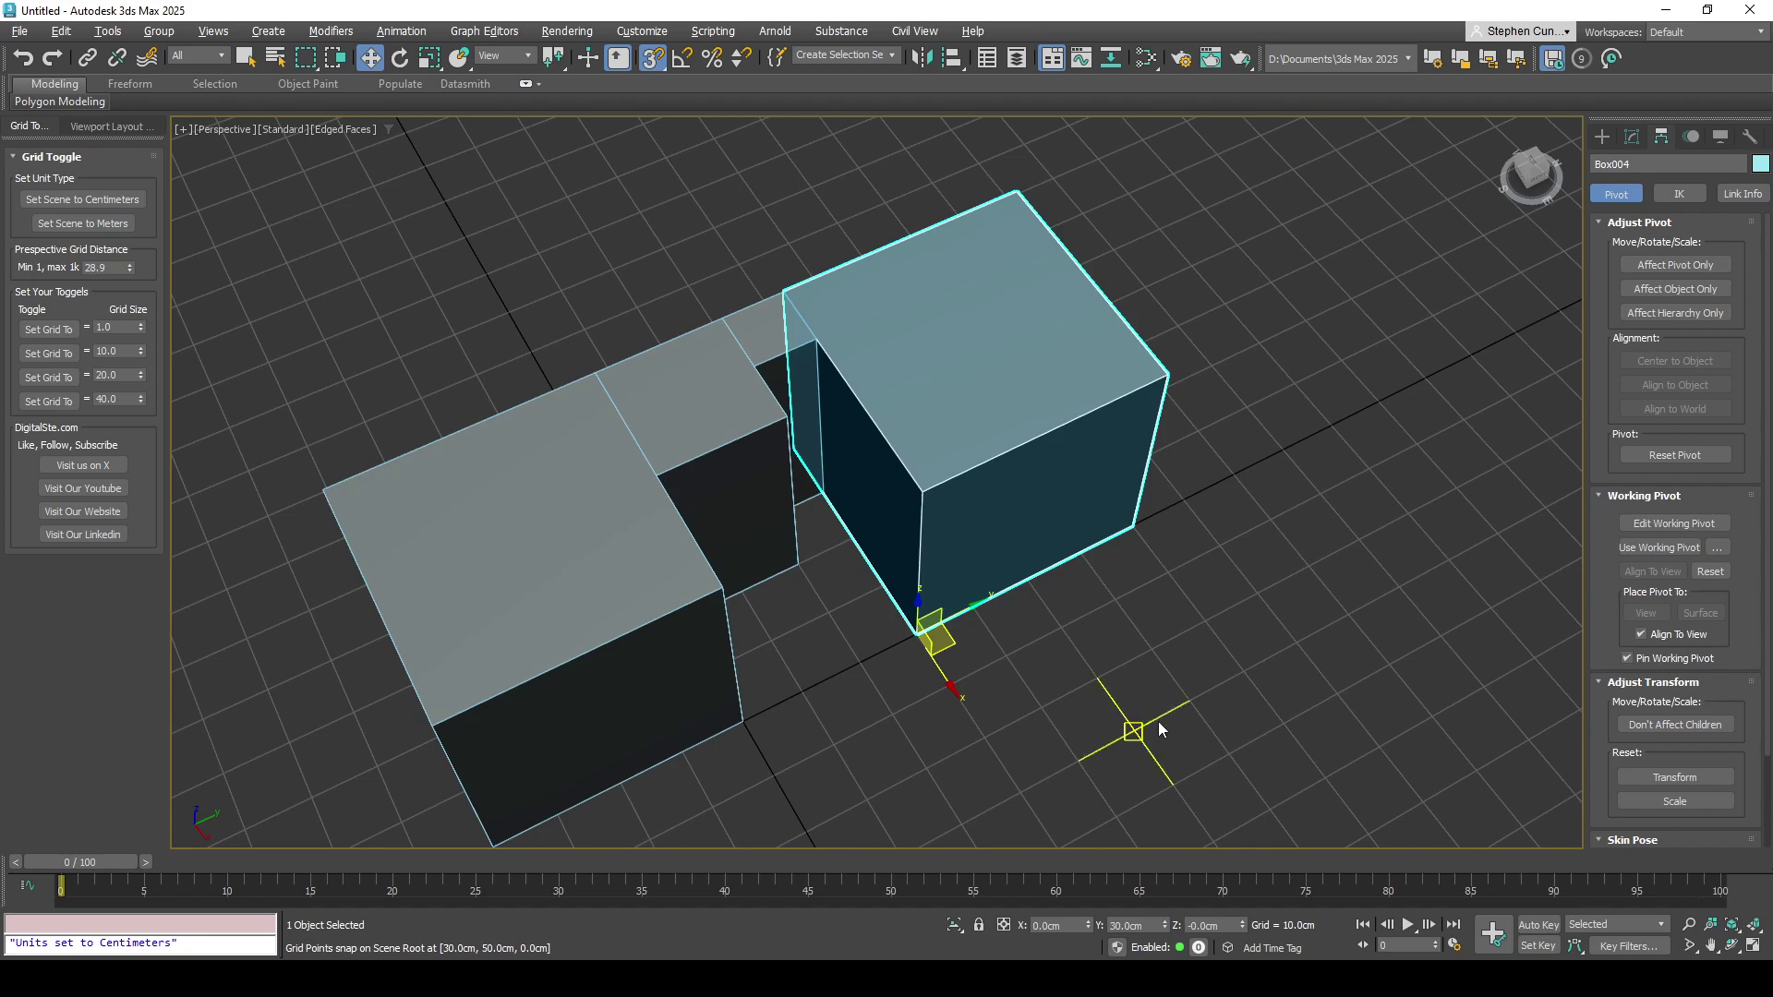
# Clone the 20 cm box and snap the copy to the new cube's far side at X -20, Y 70 cm
pyautogui.keyDown('alt'); pyautogui.moveTo(1136, 723); pyautogui.dragTo(949, 554, button='middle'); pyautogui.keyUp('alt')
pyautogui.click(906, 510)
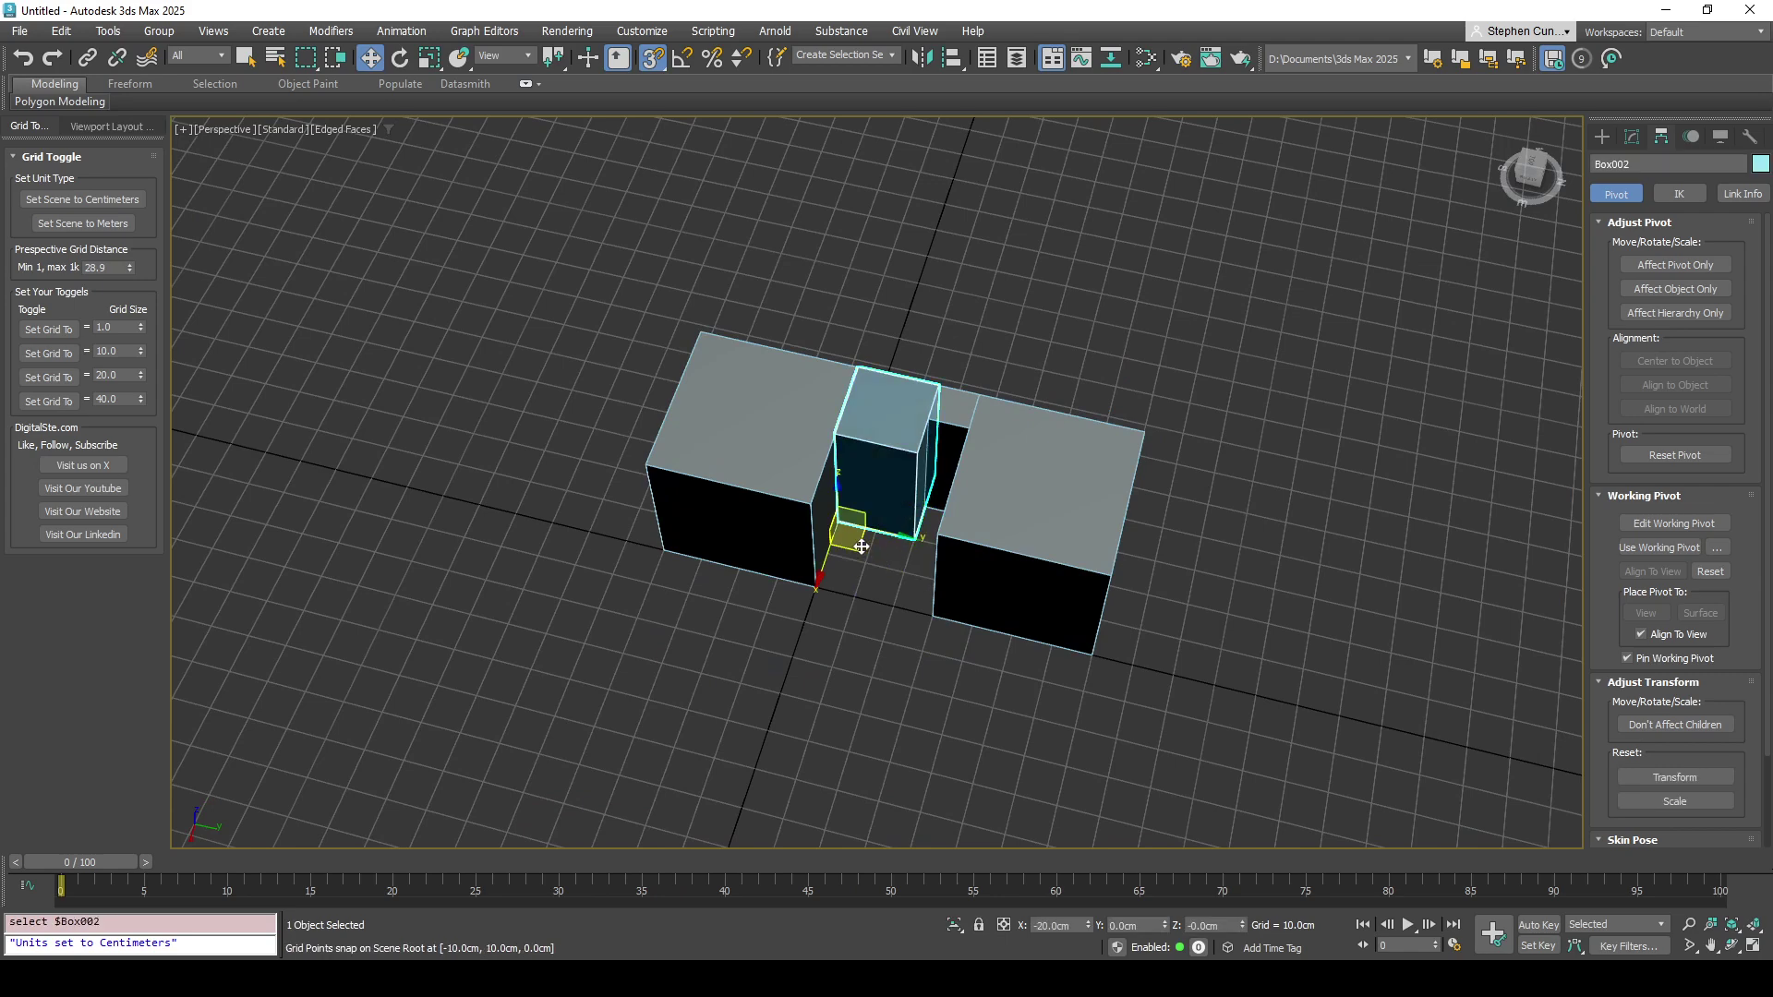
pyautogui.moveTo(866, 546)
pyautogui.keyDown('shift'); pyautogui.mouseDown()
pyautogui.moveTo(1071, 591)
pyautogui.moveTo(1049, 612)
pyautogui.mouseUp(); pyautogui.keyUp('shift')
pyautogui.click(888, 568)
pyautogui.keyDown('alt'); pyautogui.moveTo(1145, 628); pyautogui.dragTo(1043, 595, button='middle'); pyautogui.keyUp('alt')
pyautogui.moveTo(1183, 623); pyautogui.dragTo(1147, 664)
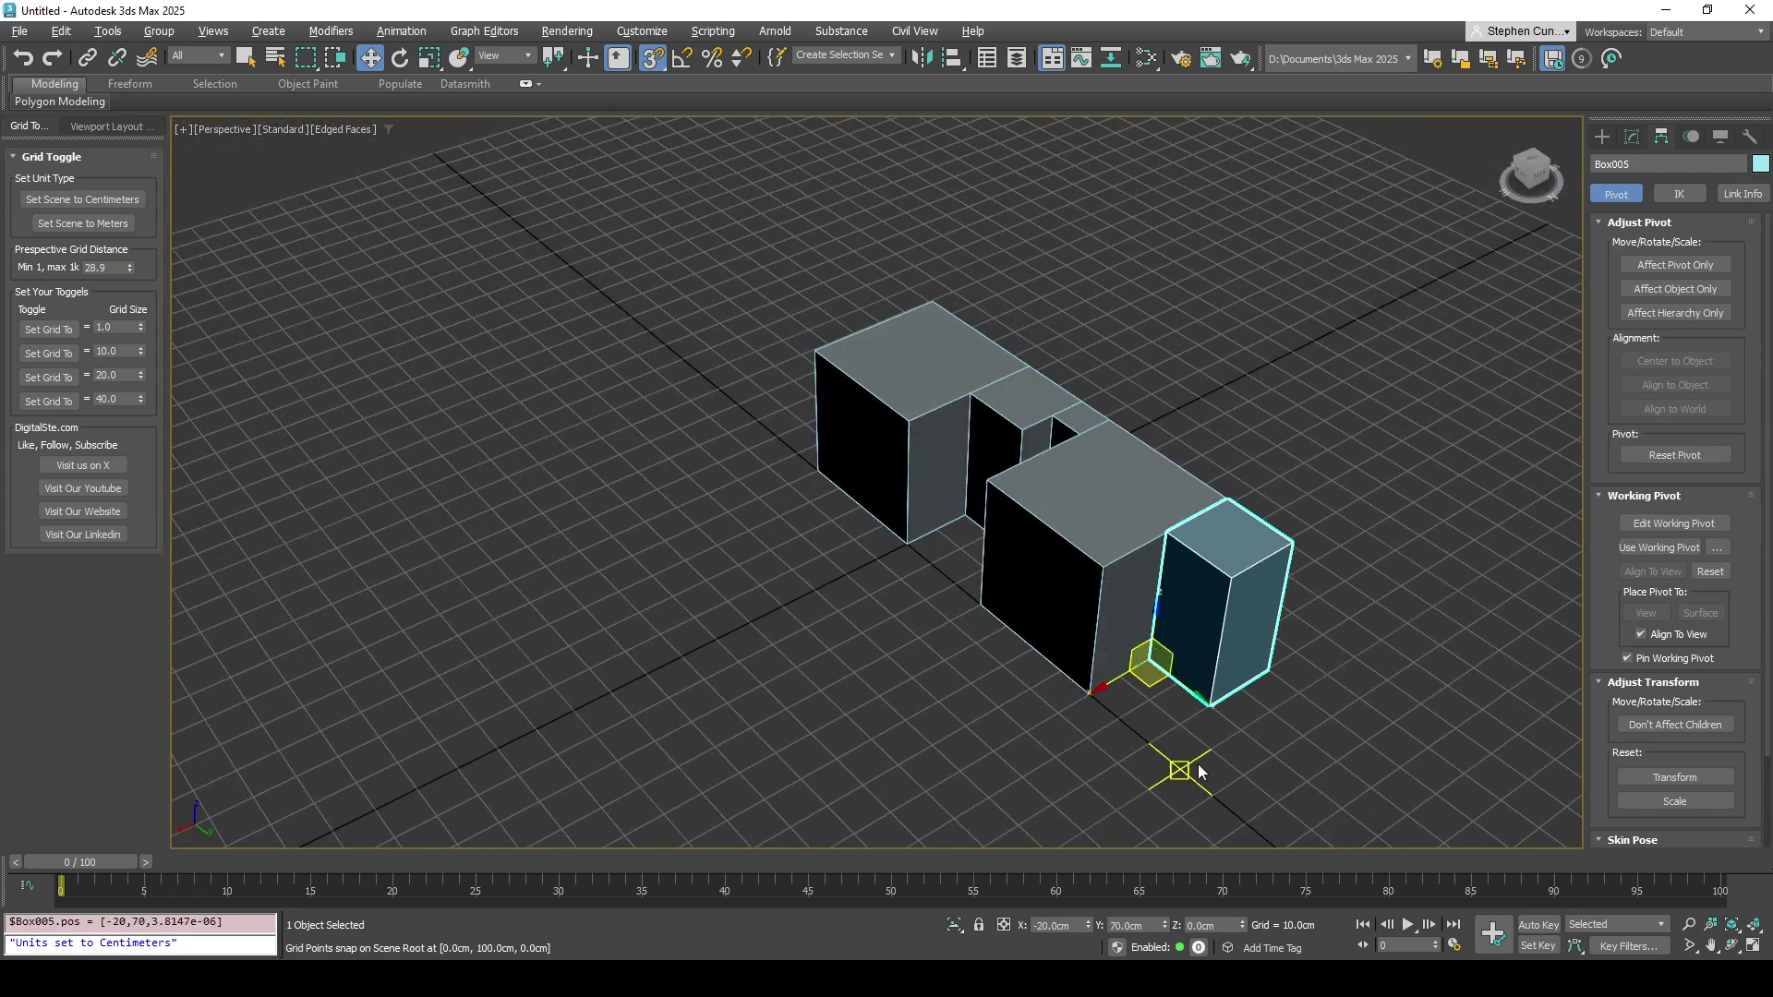
# Clone the 20 cm box to the opposite end of the row, snapped at X -20, Y -60 cm
pyautogui.click(1179, 763)
pyautogui.keyDown('alt'); pyautogui.moveTo(1179, 763); pyautogui.dragTo(1259, 641, button='middle'); pyautogui.keyUp('alt')
pyautogui.click(692, 531)
pyautogui.keyDown('alt'); pyautogui.moveTo(693, 531); pyautogui.dragTo(808, 443, button='middle'); pyautogui.keyUp('alt')
pyautogui.click(840, 499)
pyautogui.keyDown('shift'); pyautogui.moveTo(840, 498); pyautogui.dragTo(592, 514); pyautogui.keyUp('shift')
pyautogui.click(887, 567)
pyautogui.moveTo(887, 567)
pyautogui.keyDown('alt'); pyautogui.mouseDown(button='middle')
pyautogui.moveTo(736, 523)
pyautogui.moveTo(673, 578)
pyautogui.moveTo(646, 535)
pyautogui.mouseUp(button='middle'); pyautogui.keyUp('alt')
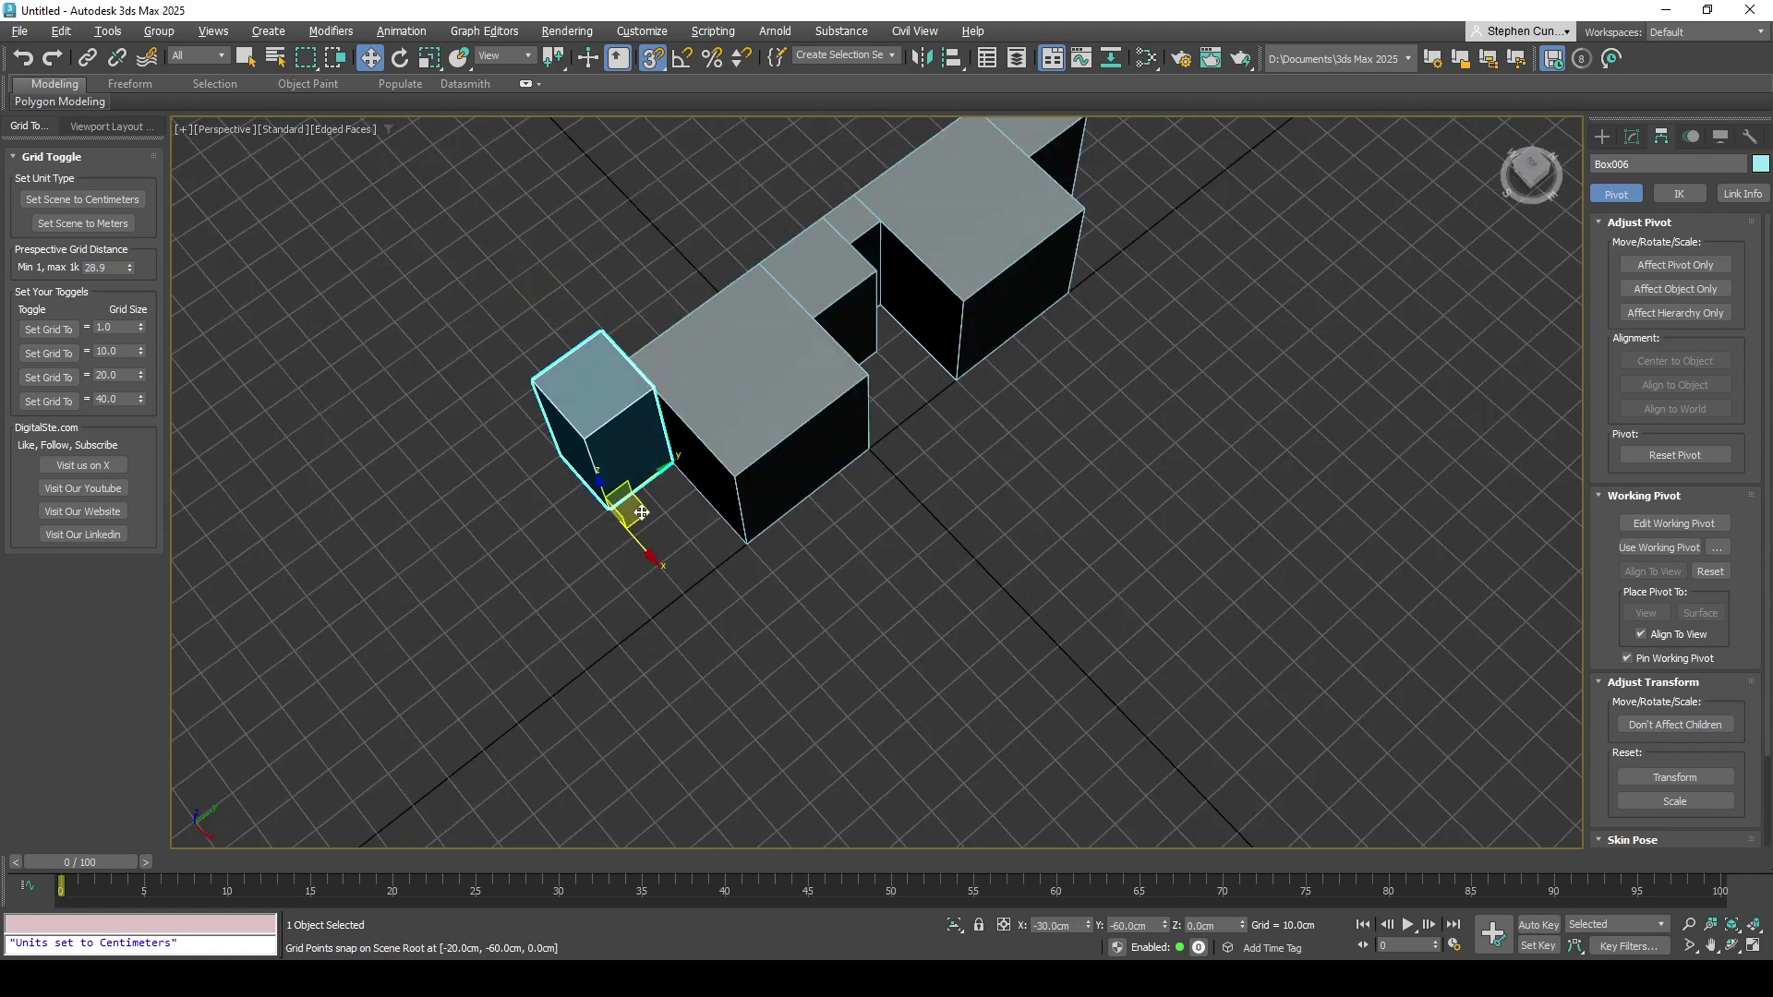
# Switch the grid to 40 cm and clone the original cube two grid cells along negative Y
pyautogui.click(52, 404)
pyautogui.click(729, 475)
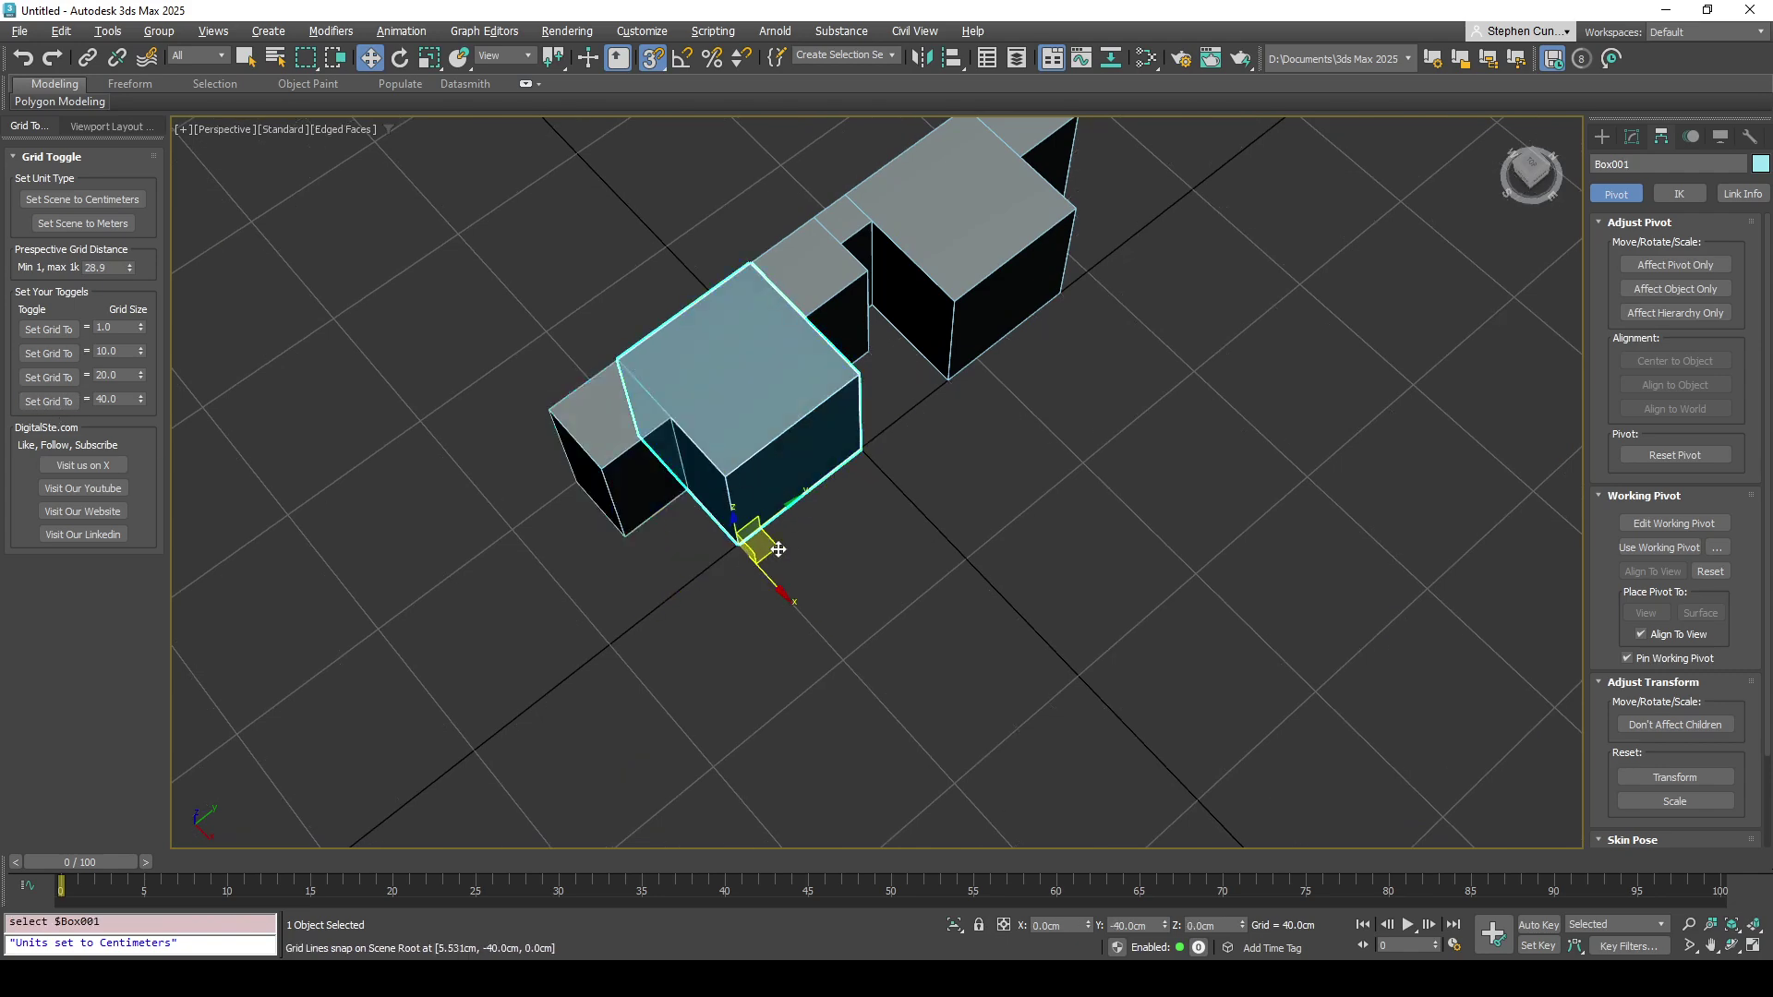
pyautogui.moveTo(739, 544)
pyautogui.keyDown('shift'); pyautogui.mouseDown()
pyautogui.moveTo(506, 633)
pyautogui.moveTo(460, 738)
pyautogui.moveTo(473, 746)
pyautogui.mouseUp(); pyautogui.keyUp('shift')
pyautogui.click(888, 567)
# Select the 20 cm box beside the original cube and switch the grid to 20 cm spacing
pyautogui.scroll(-3, 709, 612)
pyautogui.keyDown('alt'); pyautogui.moveTo(708, 610); pyautogui.dragTo(646, 646, button='middle'); pyautogui.keyUp('alt')
pyautogui.scroll(5, 647, 646)
pyautogui.keyDown('alt'); pyautogui.moveTo(670, 548); pyautogui.dragTo(707, 585, button='middle'); pyautogui.keyUp('alt')
pyautogui.click(722, 534)
pyautogui.click(48, 376)
# Try a copy of the 20 cm box at X -20, Y -80 cm in the gap, and delete the copy
pyautogui.keyDown('shift'); pyautogui.moveTo(730, 554); pyautogui.dragTo(548, 547); pyautogui.keyUp('shift')
pyautogui.click(887, 567)
pyautogui.scroll(-4, 715, 513)
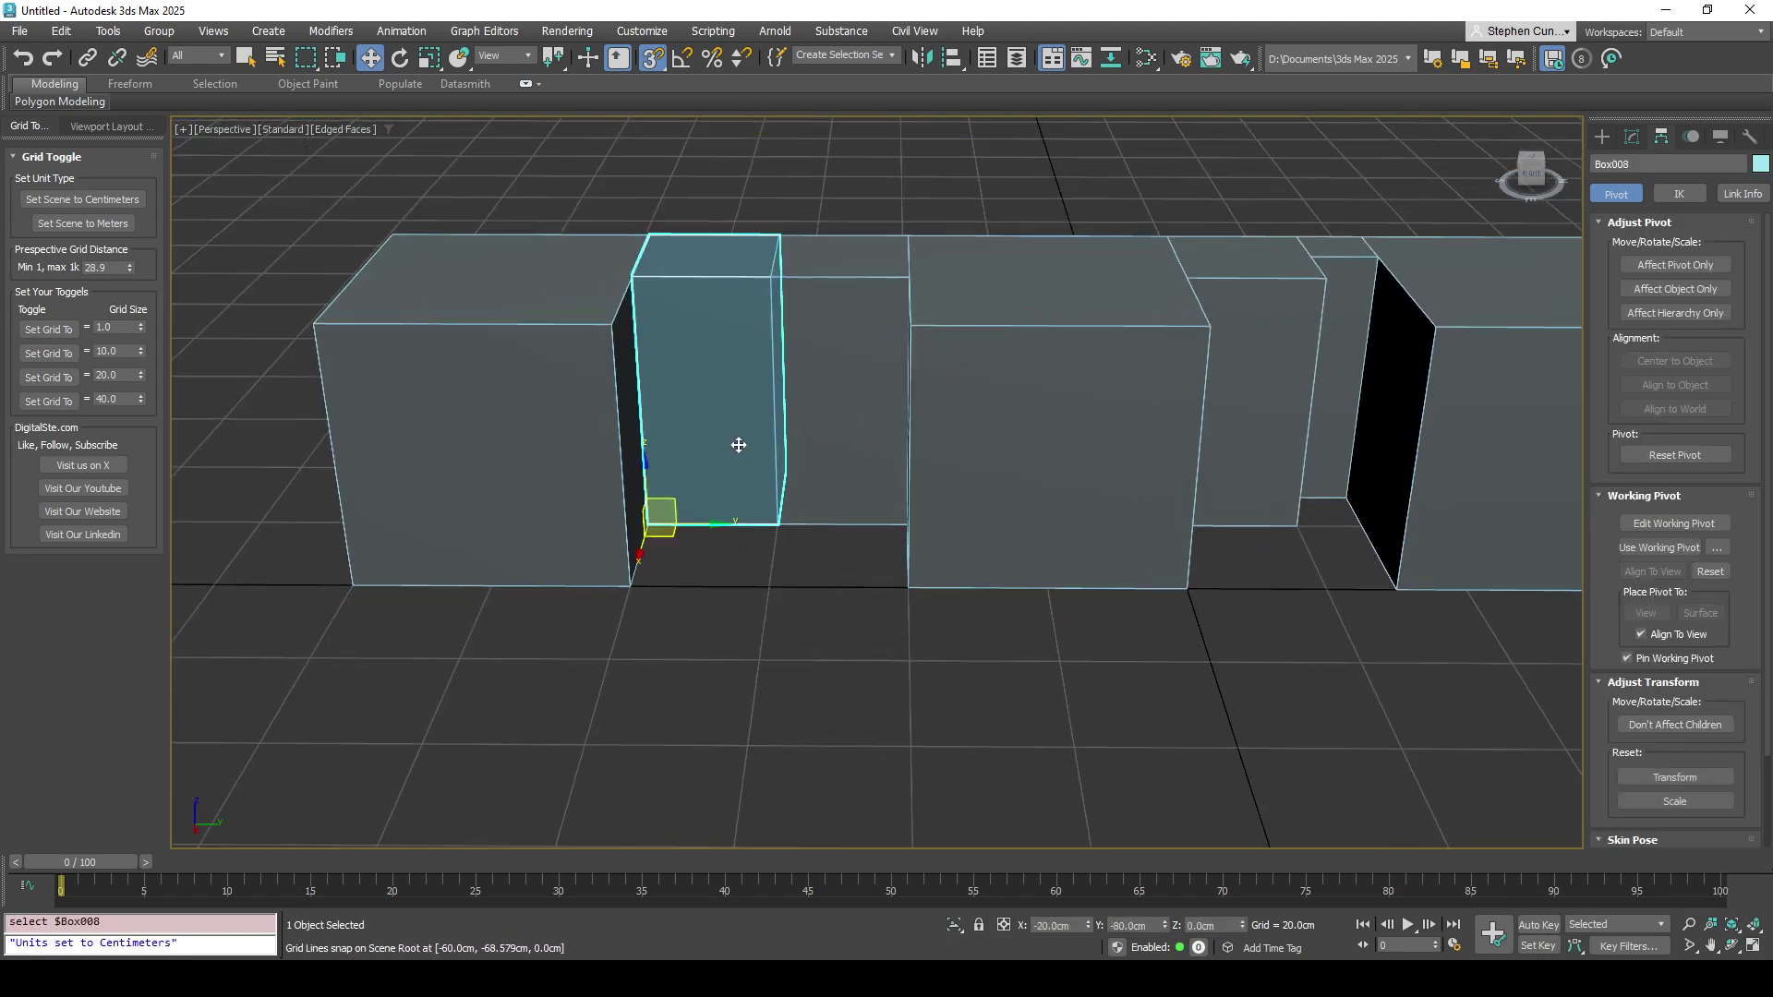
pyautogui.press('Delete')
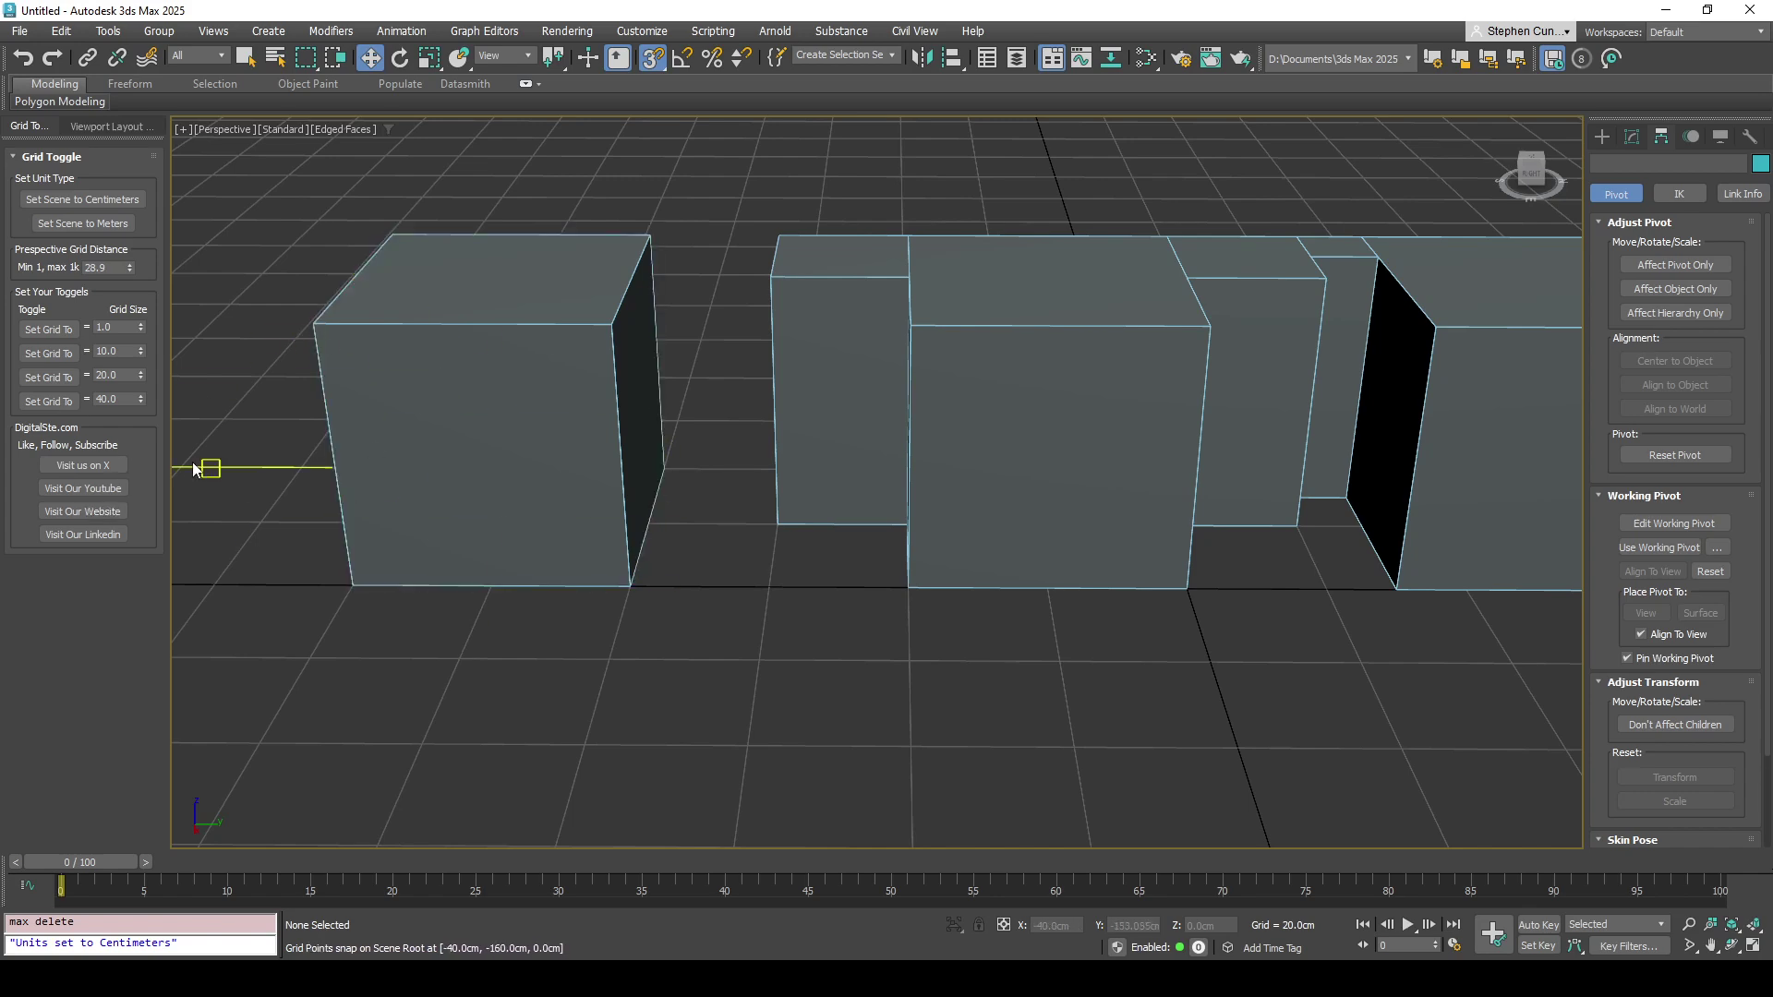
# Open the Digitalste website from the Grid Toggle tool and look through its home page
pyautogui.click(81, 511)
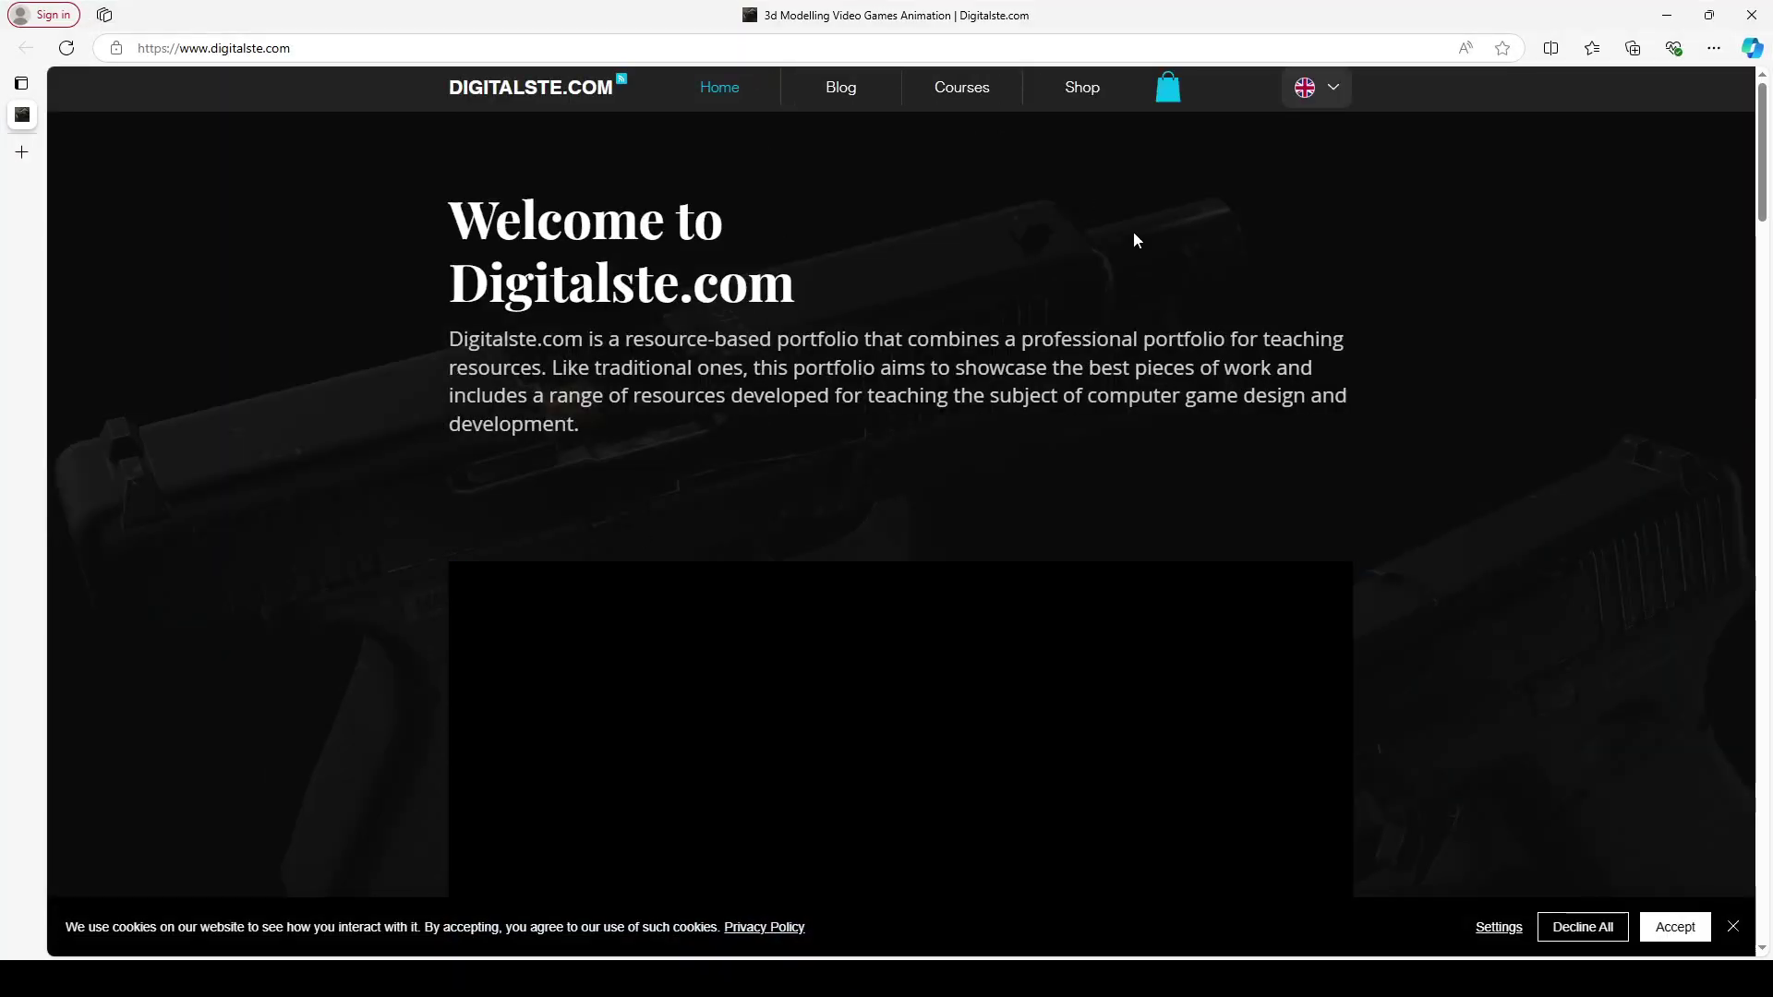
pyautogui.scroll(-5, 1161, 546)
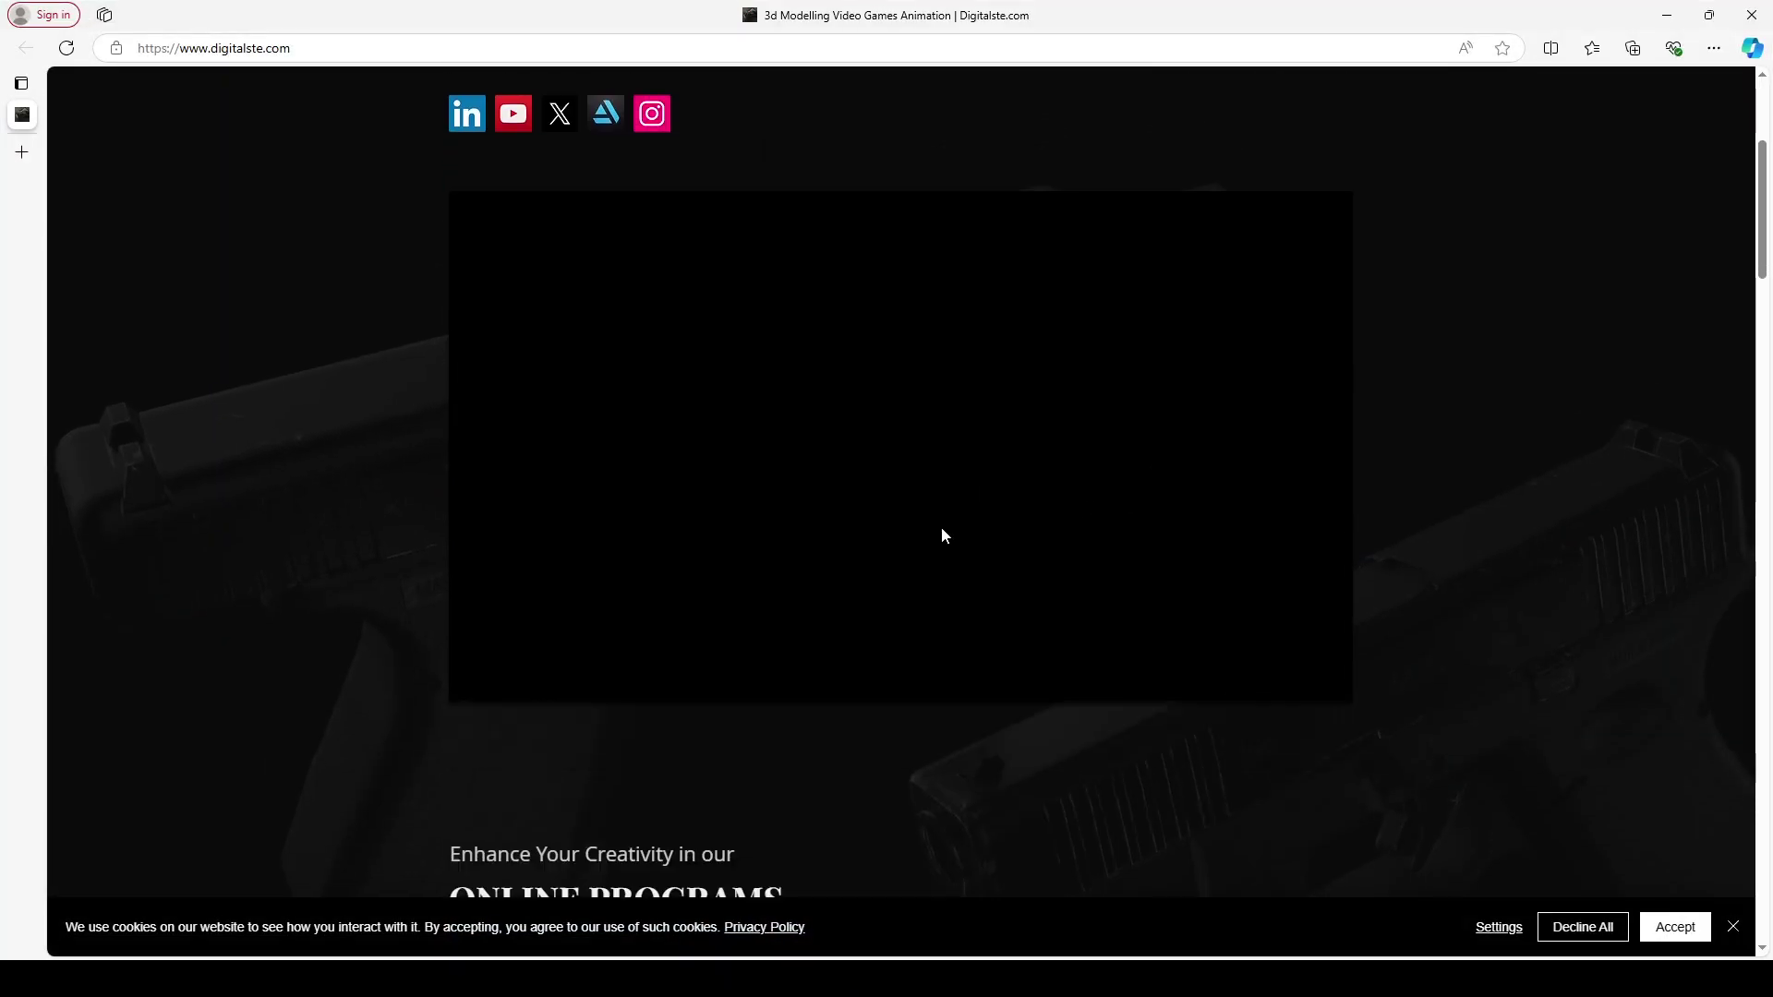
pyautogui.scroll(-1, 199, 533)
pyautogui.scroll(6, 358, 550)
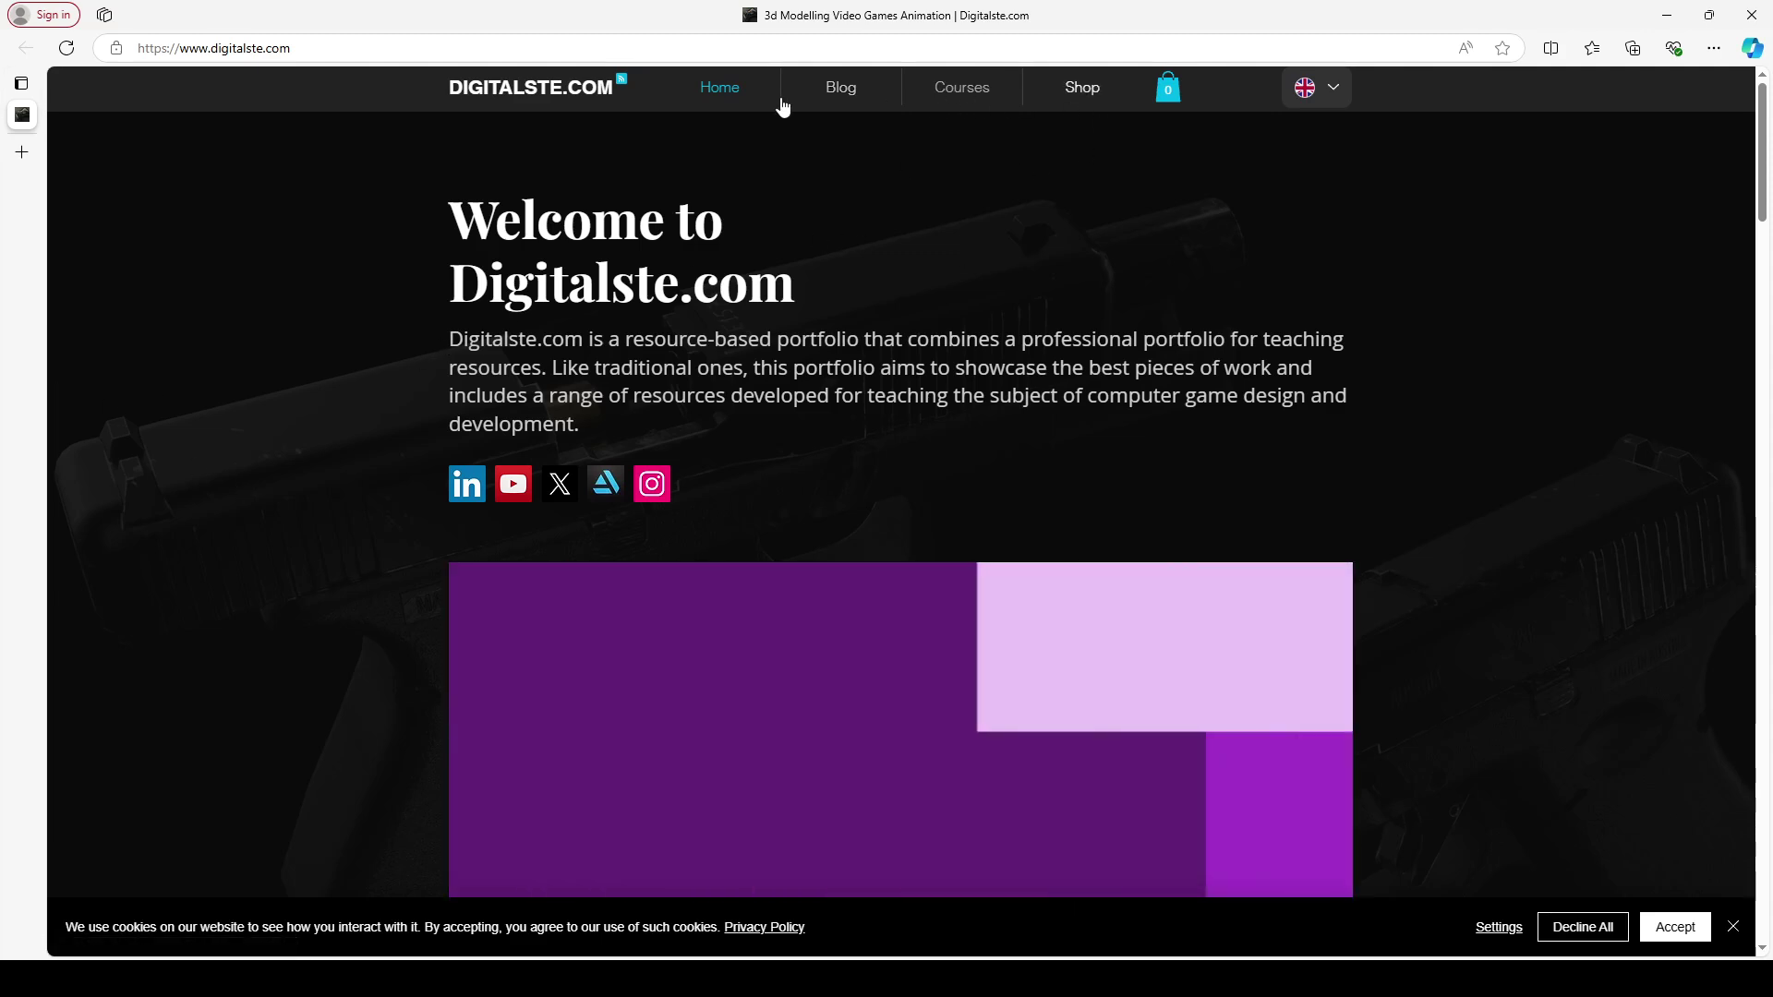
# Dismiss the cookie notice and view the Grid Toggle product page in the website's shop
pyautogui.click(1736, 929)
pyautogui.click(1082, 87)
pyautogui.click(865, 484)
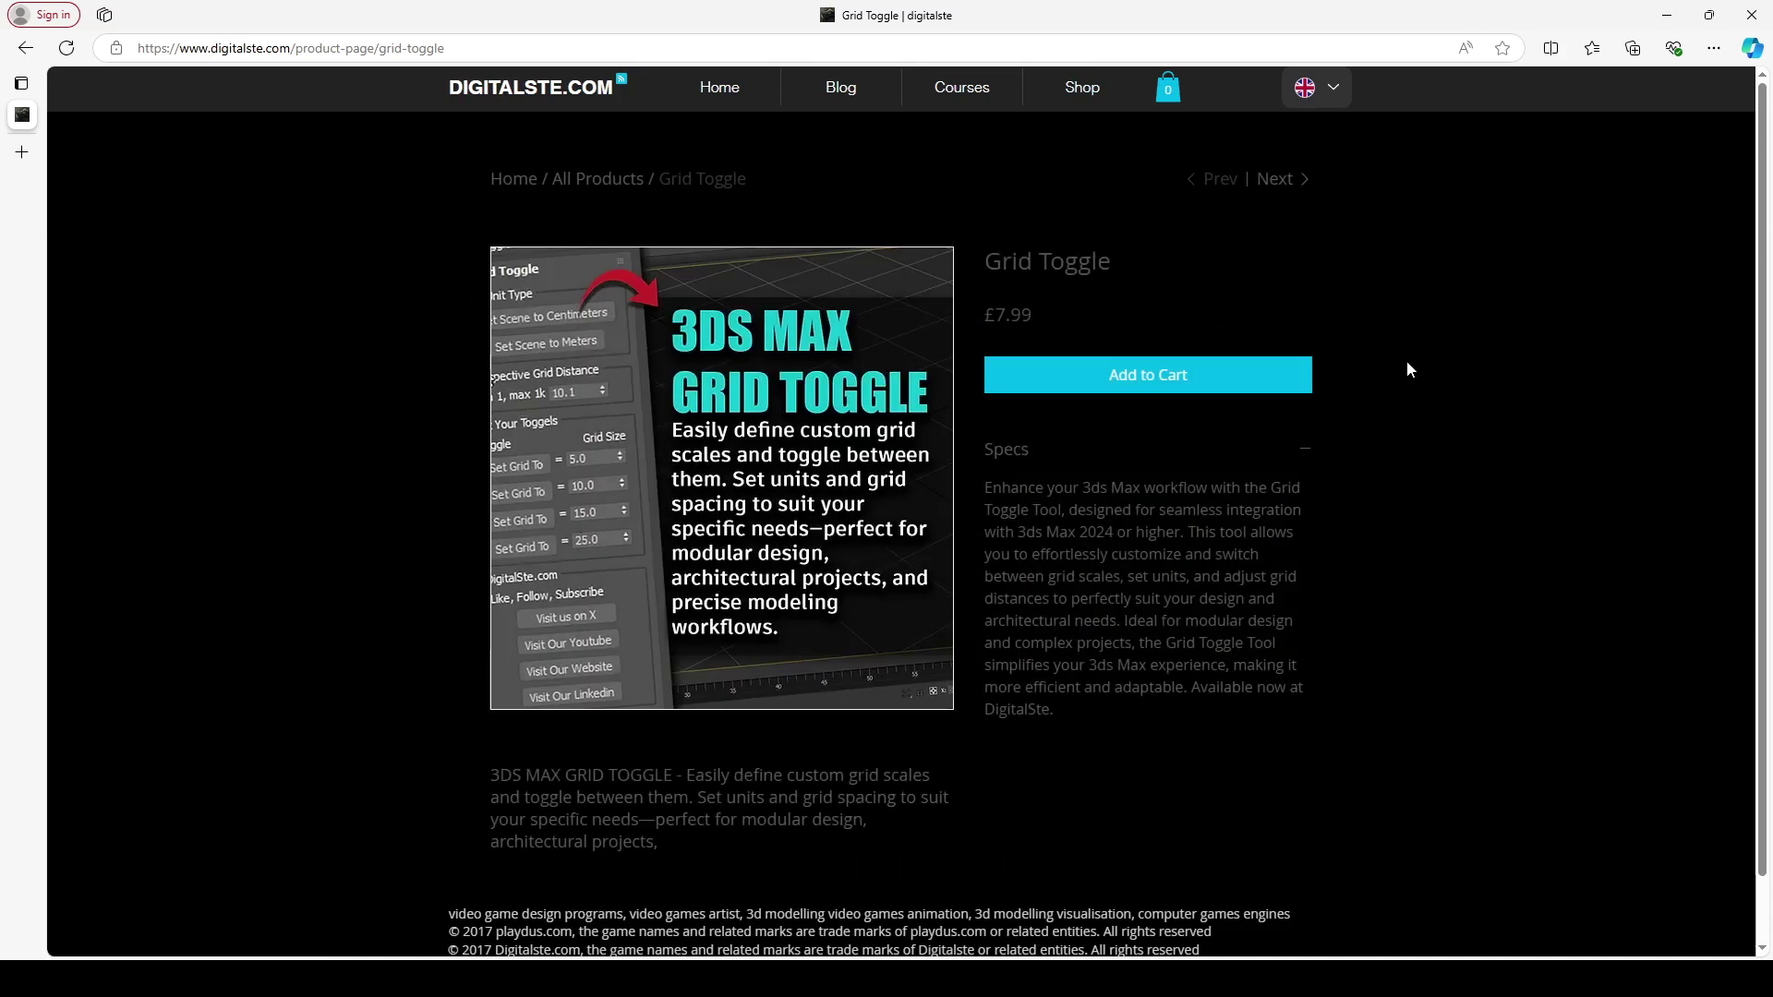
pyautogui.scroll(-1, 1081, 472)
pyautogui.scroll(1, 1081, 472)
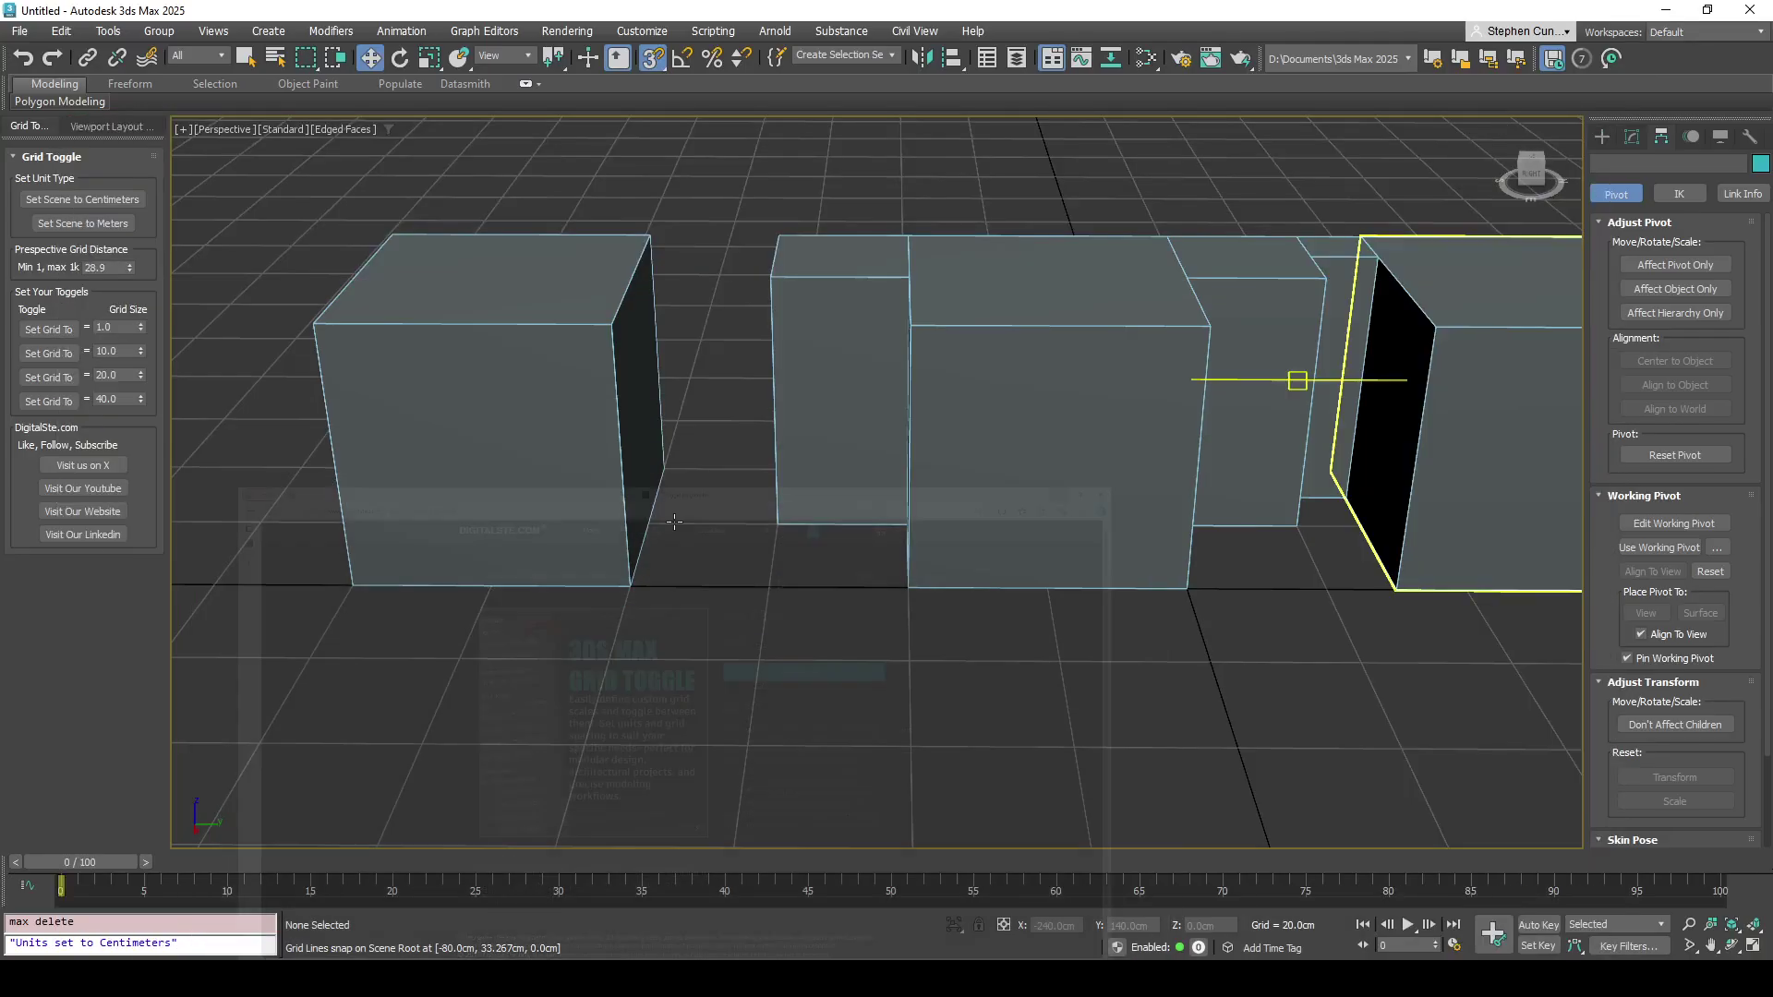
# Switch back to 3ds Max and examine the row of modular boxes from several angles
pyautogui.moveTo(1293, 384); pyautogui.dragTo(833, 536)
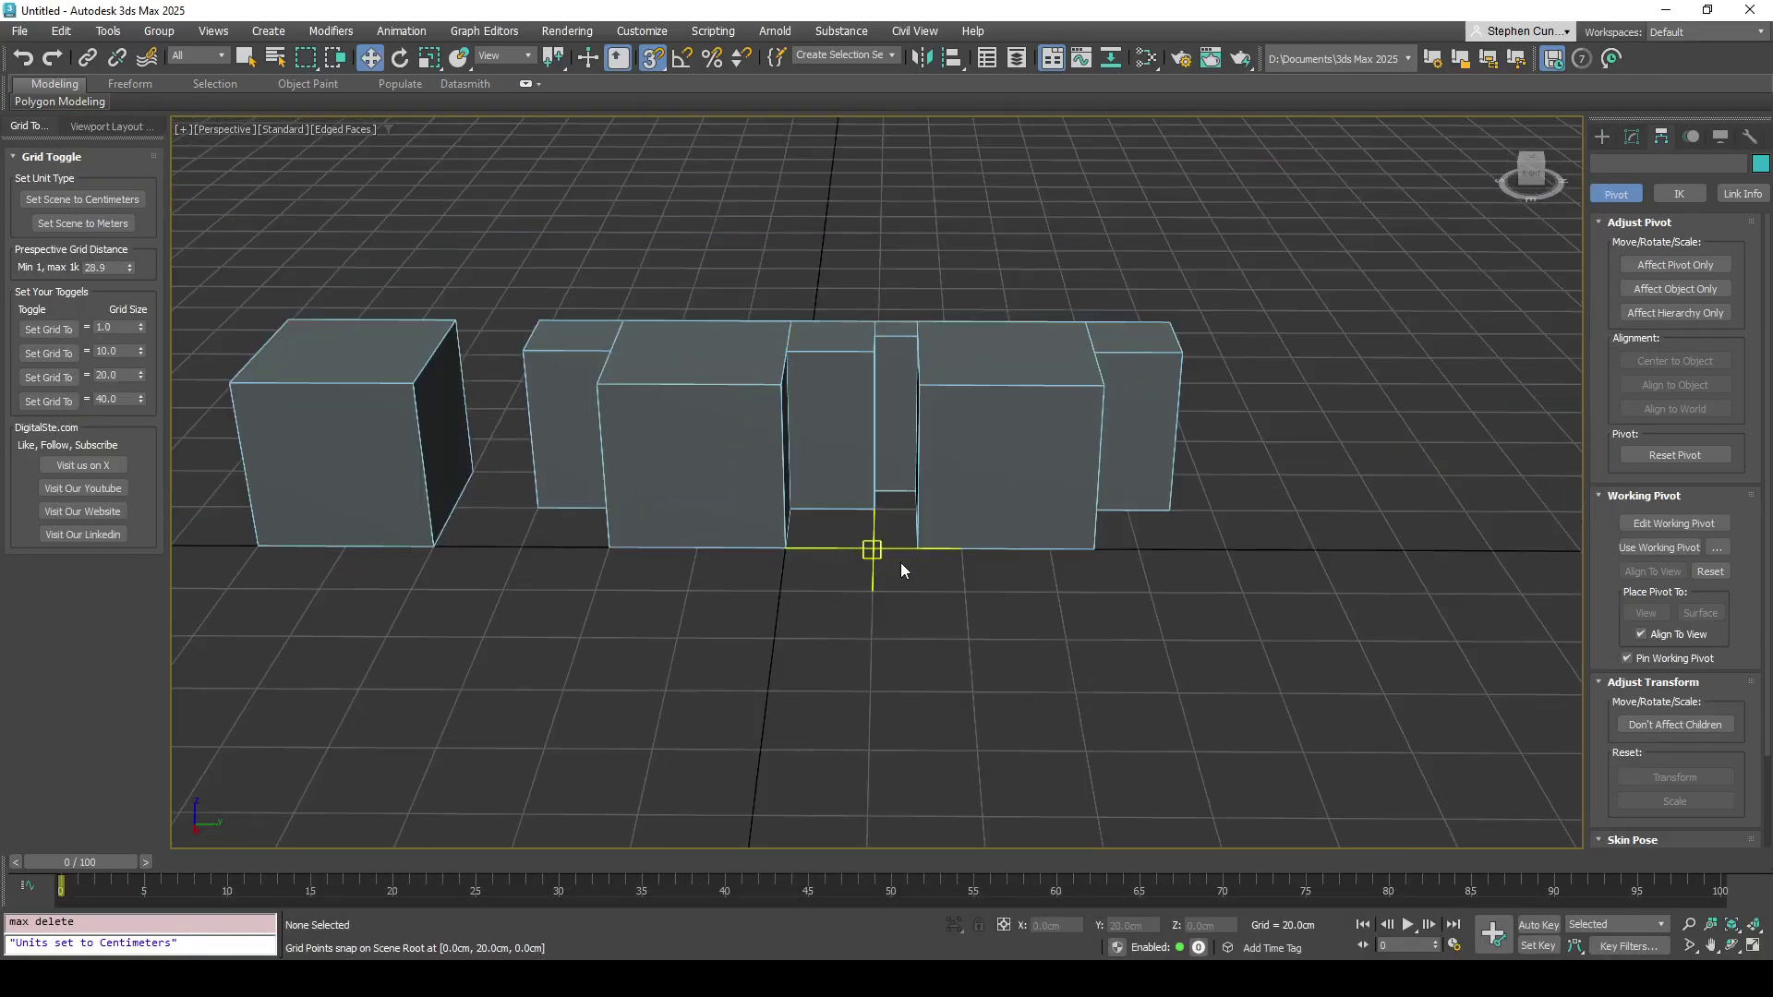
pyautogui.keyDown('alt'); pyautogui.moveTo(916, 562); pyautogui.dragTo(1007, 658, button='middle'); pyautogui.keyUp('alt')
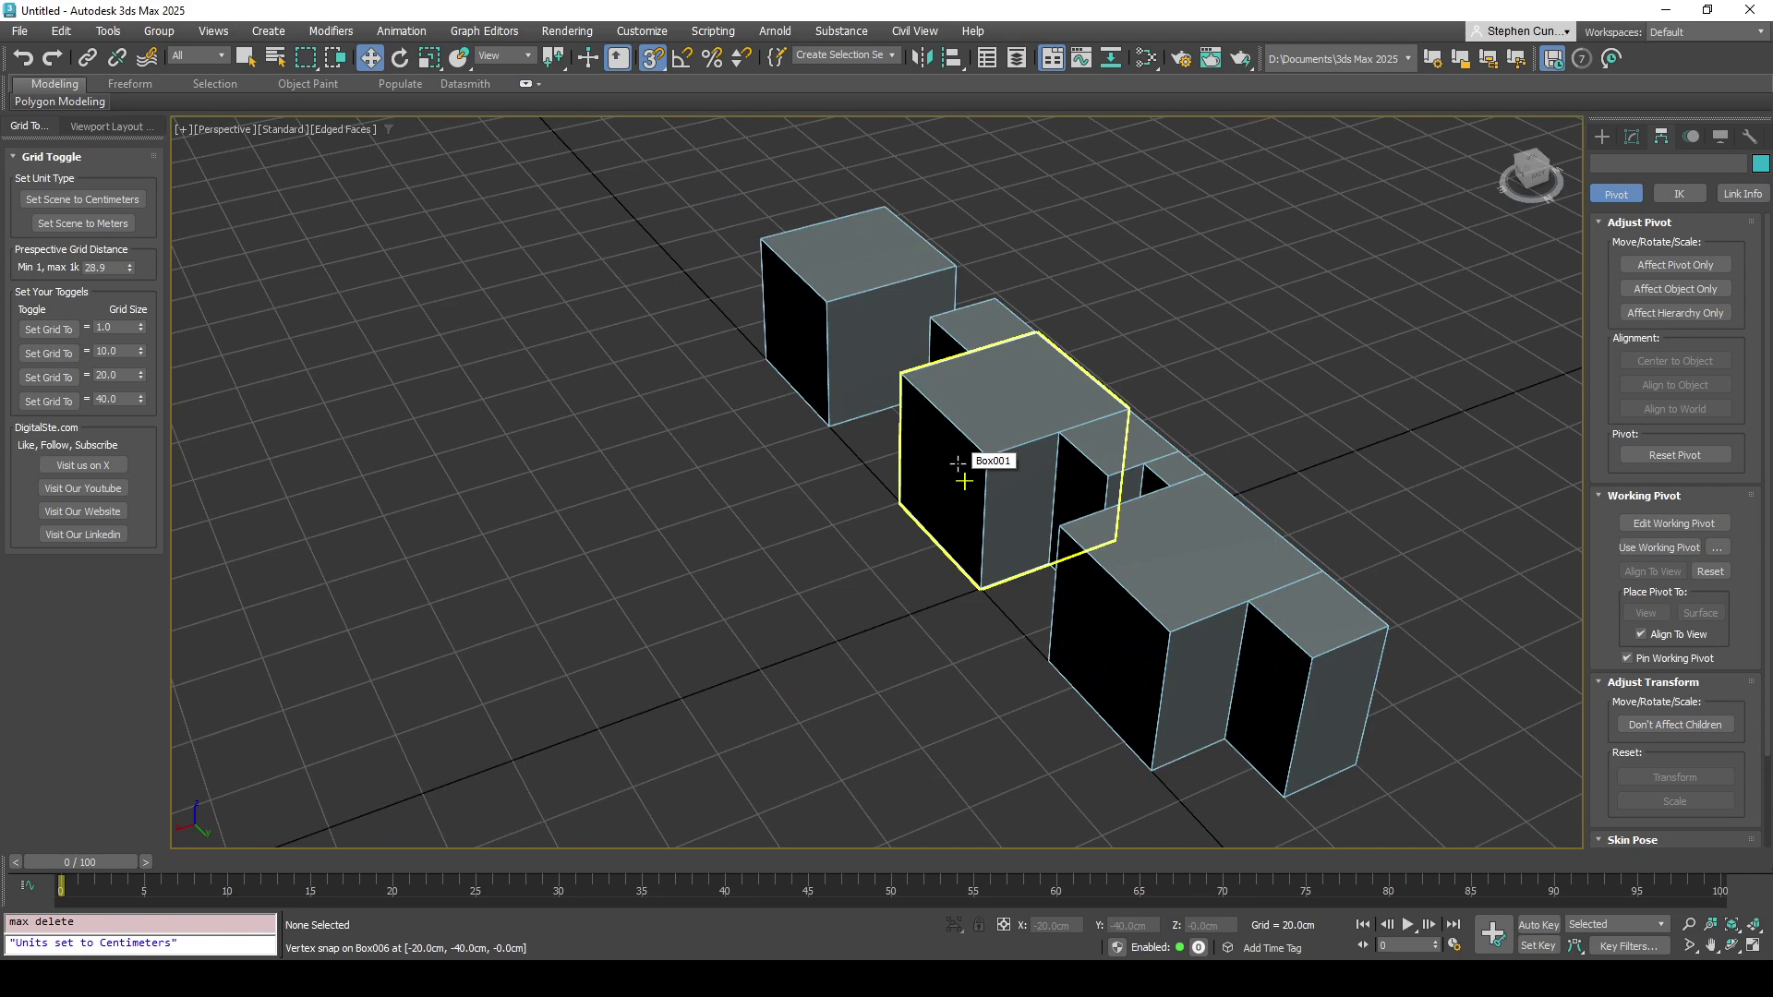
pyautogui.scroll(-4, 958, 464)
pyautogui.moveTo(957, 464); pyautogui.dragTo(751, 487, button='middle')
pyautogui.scroll(5, 751, 487)
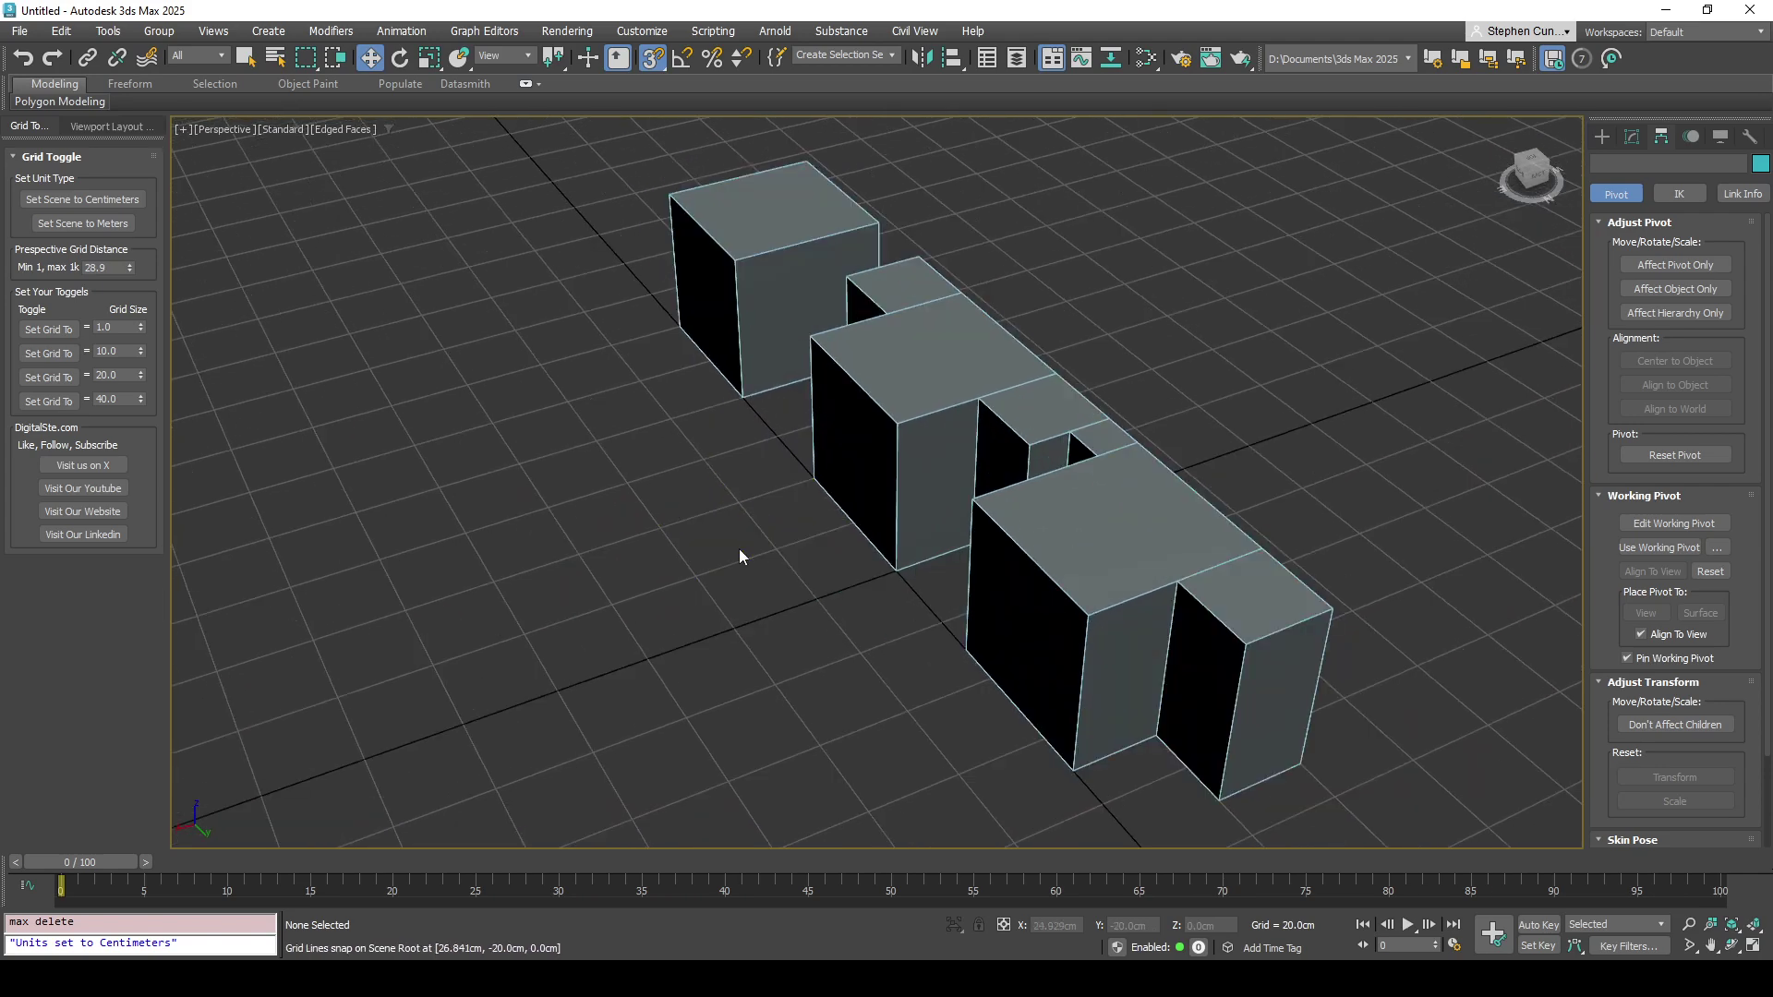
pyautogui.keyDown('alt'); pyautogui.moveTo(744, 560); pyautogui.dragTo(854, 551, button='middle'); pyautogui.keyUp('alt')
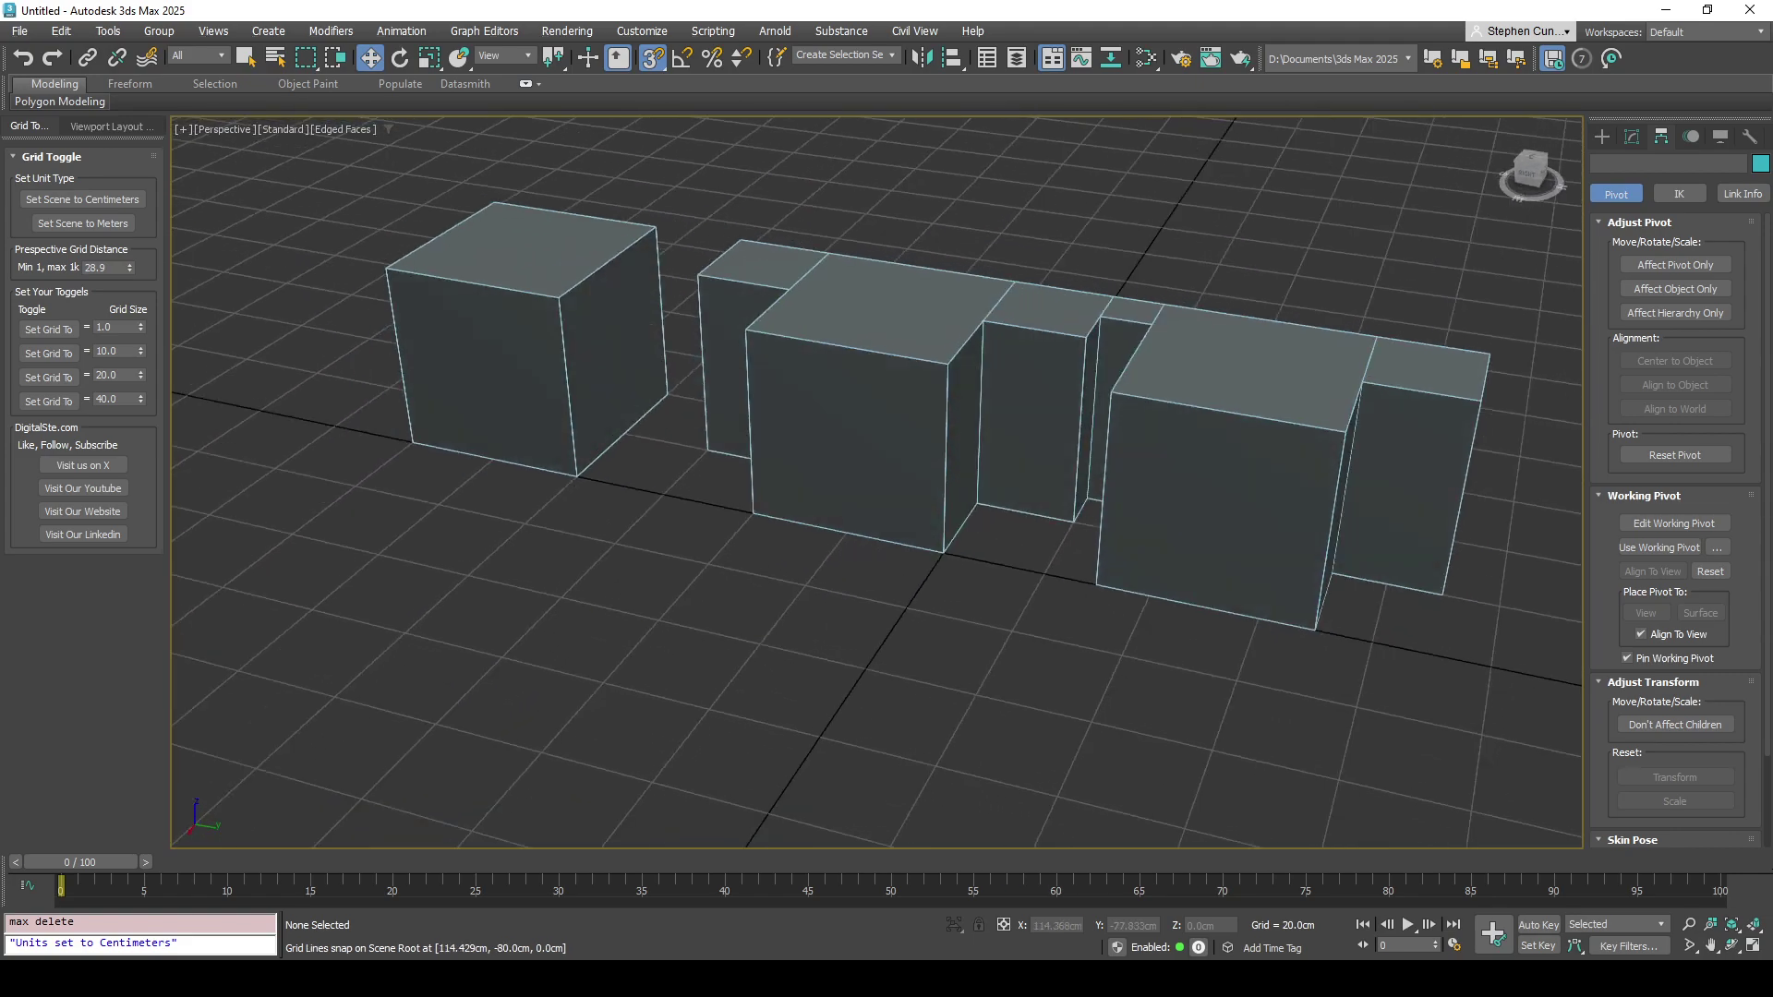